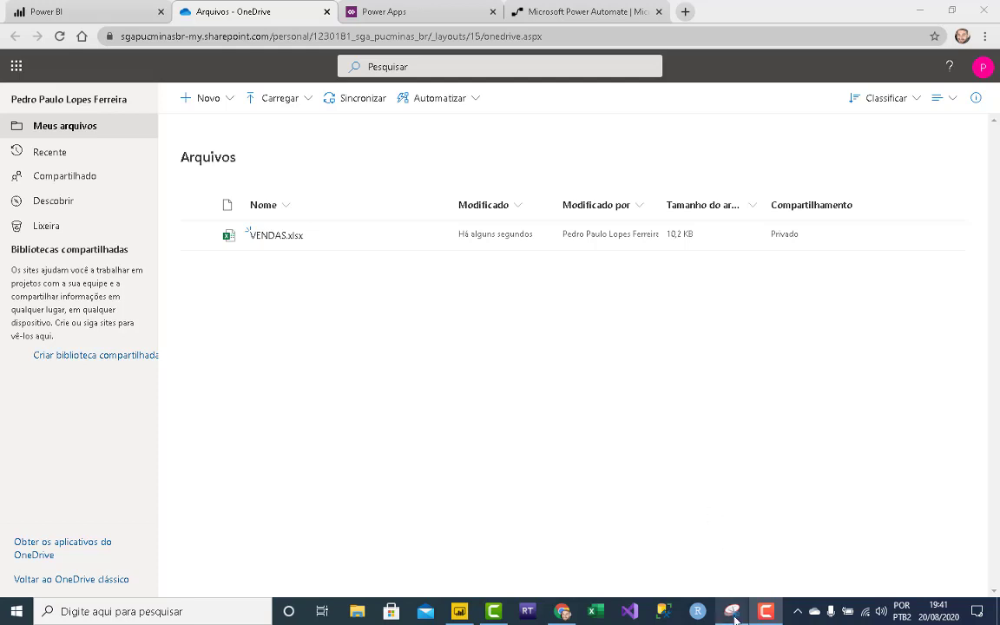
# Step: Switch to the Snipping Tool, draw arrows between the Power Platform apps and circle Power Virtual Agents, discarding the markup on closing
pyautogui.click(735, 615)
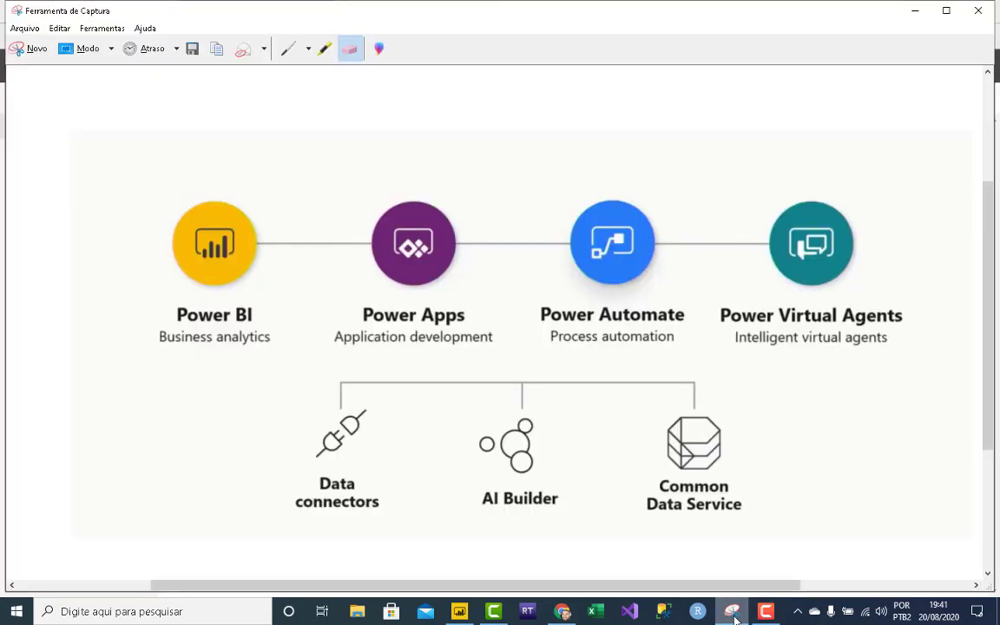
pyautogui.click(287, 50)
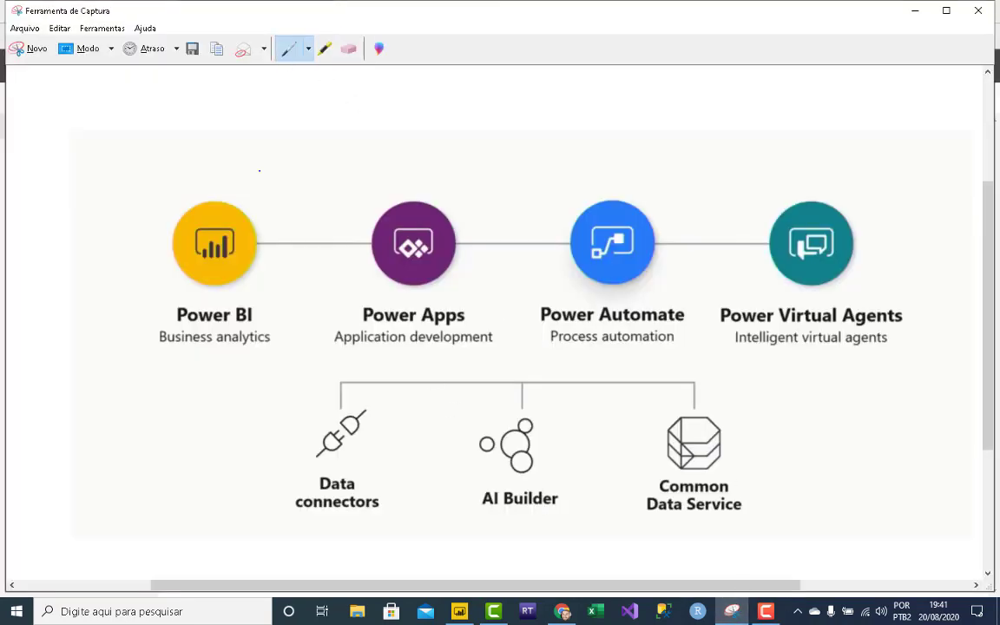
pyautogui.moveTo(213, 200)
pyautogui.mouseDown()
pyautogui.moveTo(243, 183)
pyautogui.moveTo(442, 153)
pyautogui.moveTo(558, 195)
pyautogui.mouseUp()
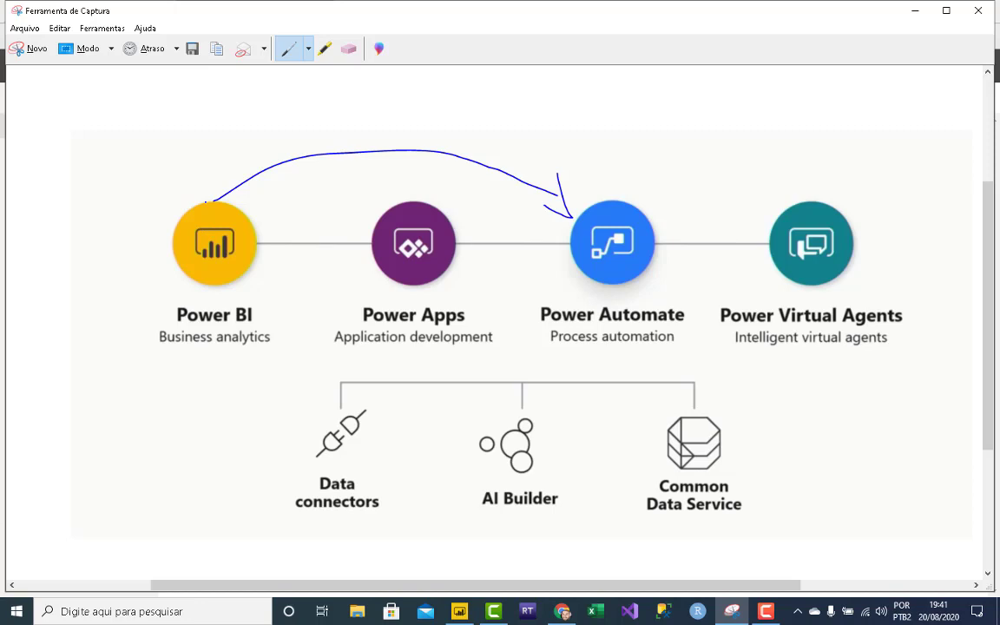
pyautogui.moveTo(211, 202)
pyautogui.mouseDown()
pyautogui.moveTo(351, 196)
pyautogui.moveTo(367, 205)
pyautogui.mouseUp()
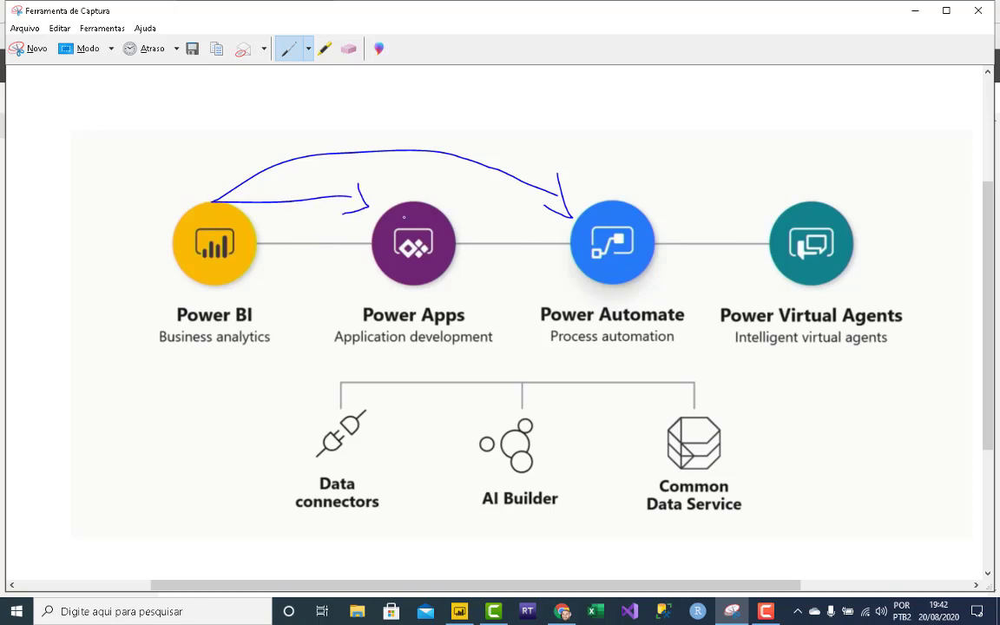
pyautogui.moveTo(466, 231); pyautogui.dragTo(536, 231)
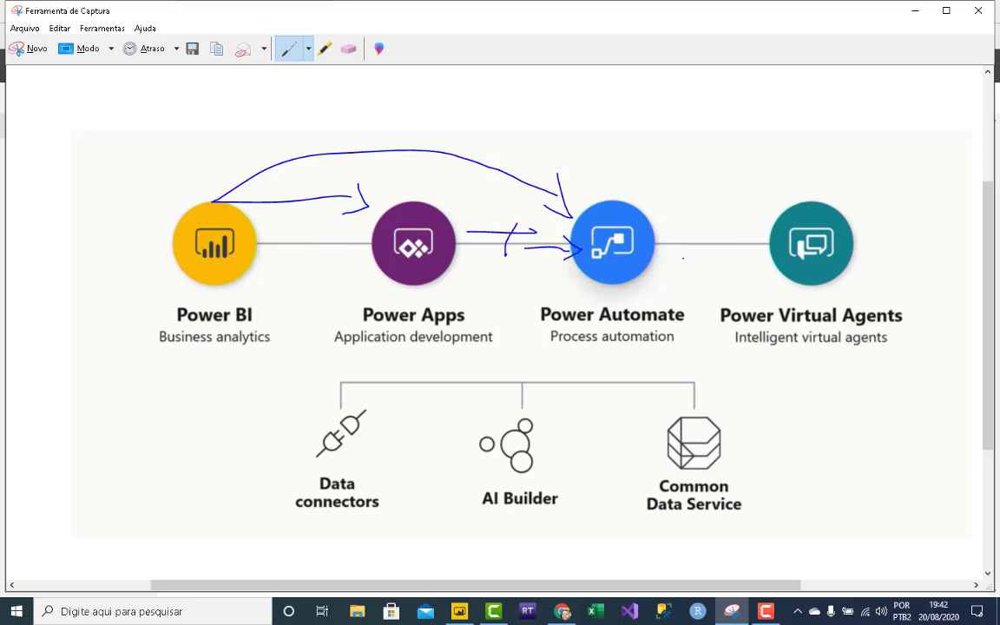
pyautogui.moveTo(839, 192)
pyautogui.mouseDown()
pyautogui.moveTo(784, 201)
pyautogui.moveTo(868, 198)
pyautogui.moveTo(739, 299)
pyautogui.mouseUp()
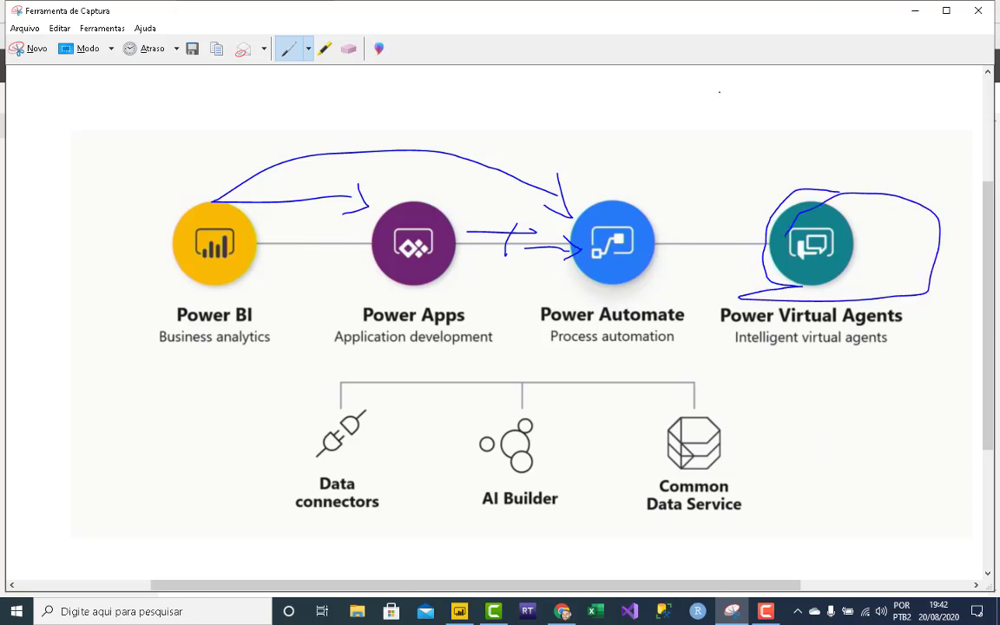
pyautogui.hotkey('alt', 'F4')
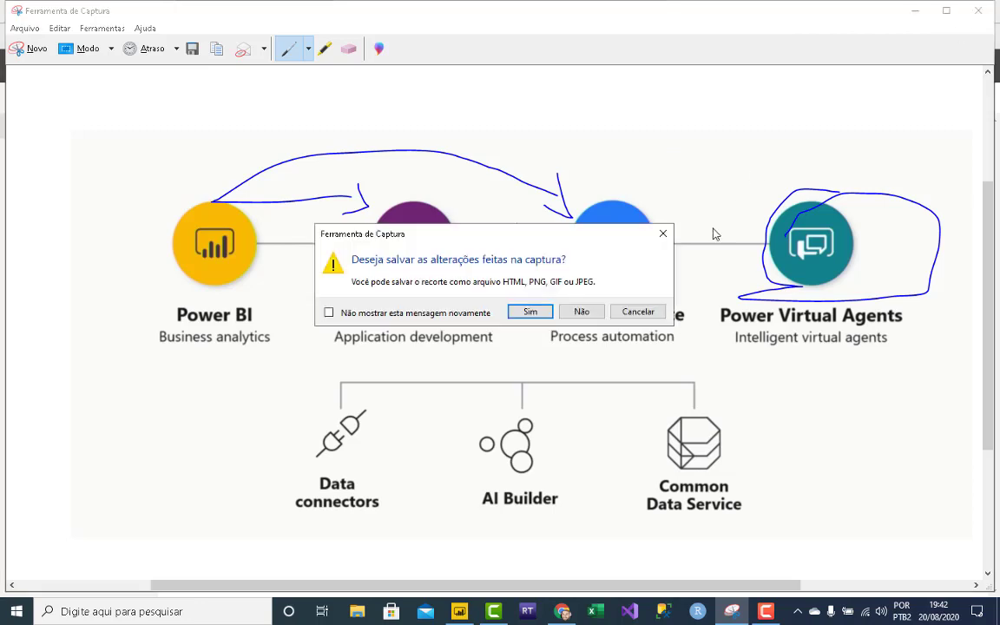
pyautogui.click(566, 315)
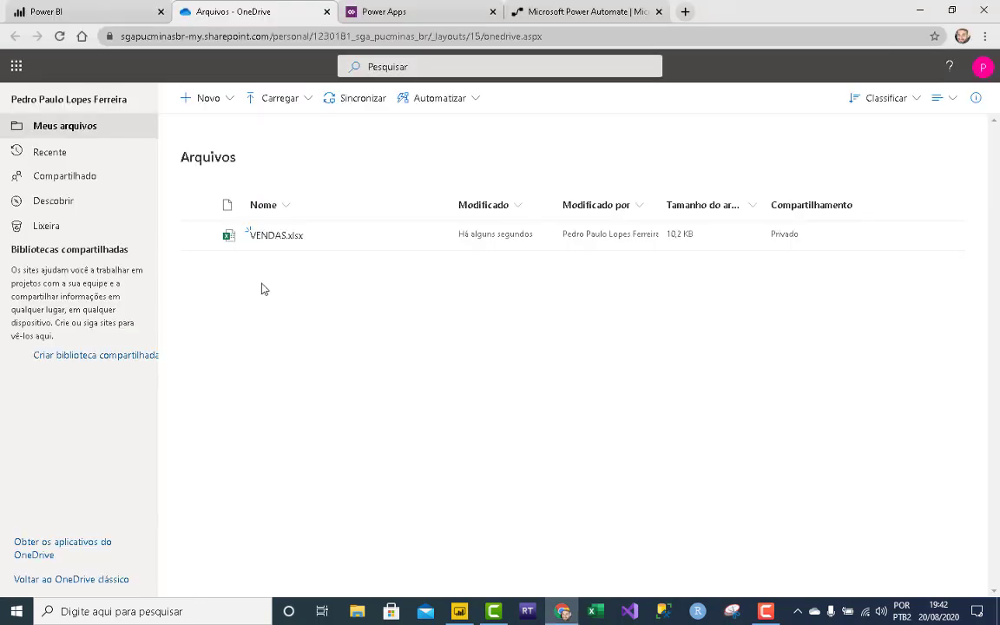
# Step: Open VENDAS.xlsx from OneDrive in desktop Excel and copy the workbook's path from its file information
pyautogui.click(286, 236)
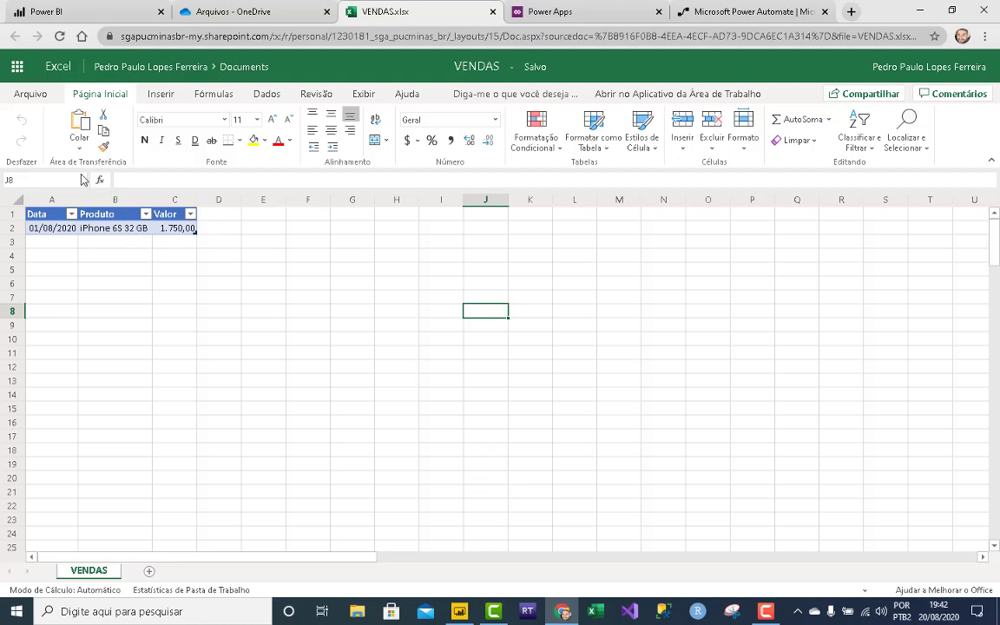
pyautogui.click(31, 94)
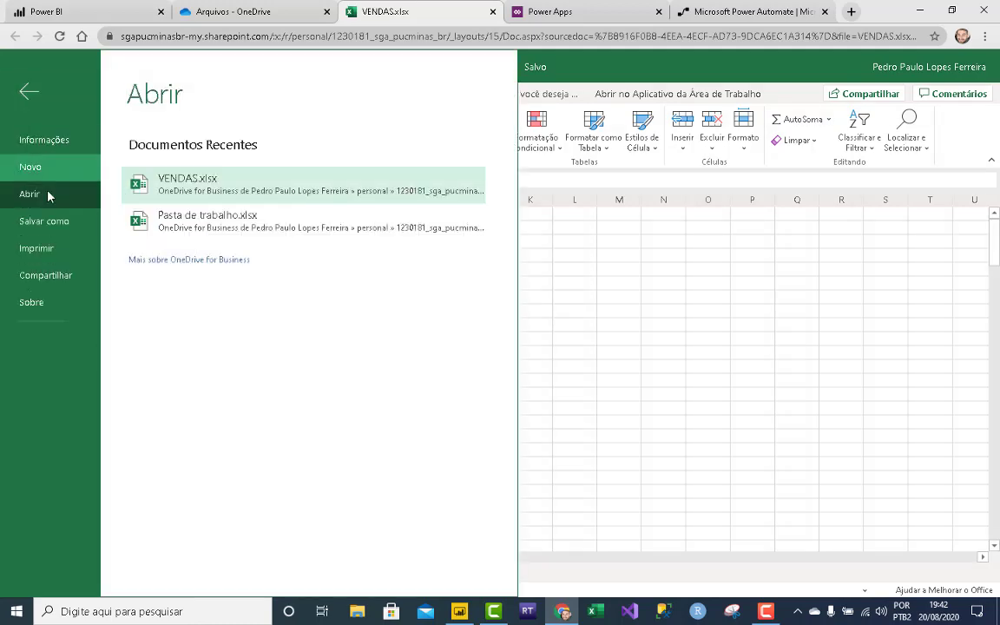
pyautogui.click(57, 137)
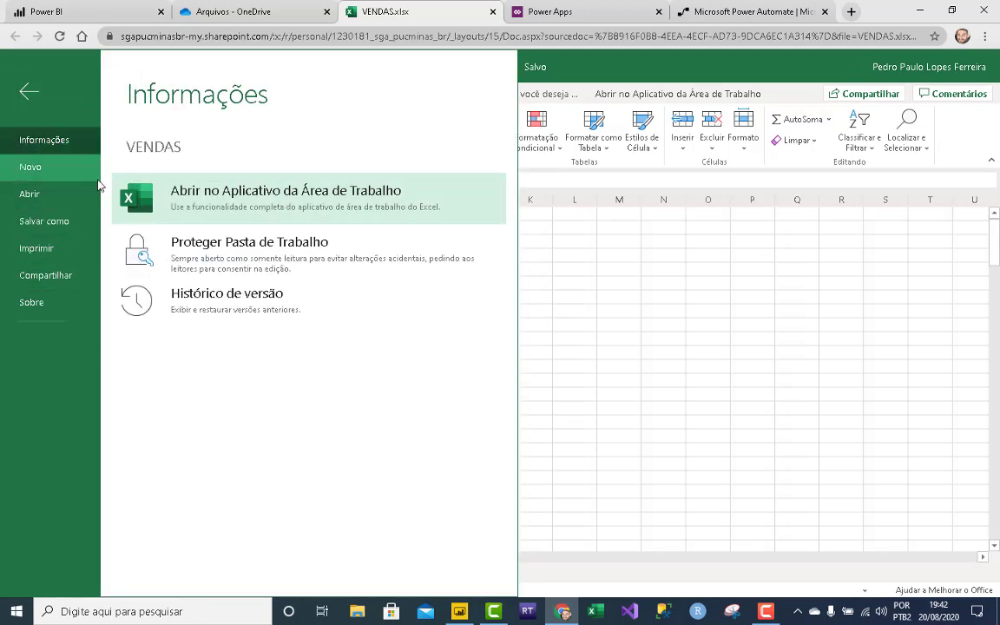
pyautogui.click(250, 184)
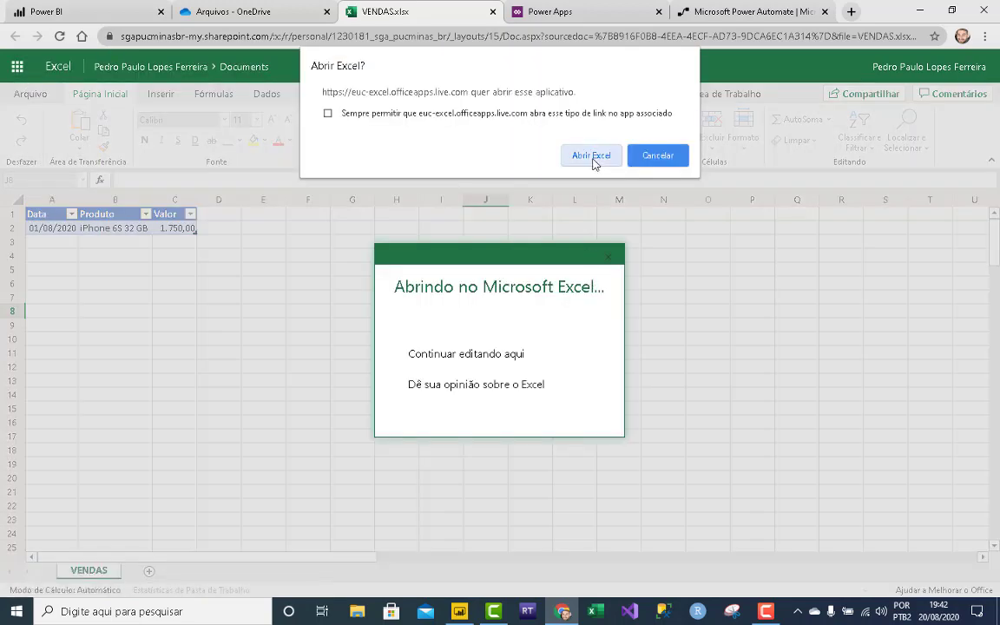
pyautogui.click(593, 160)
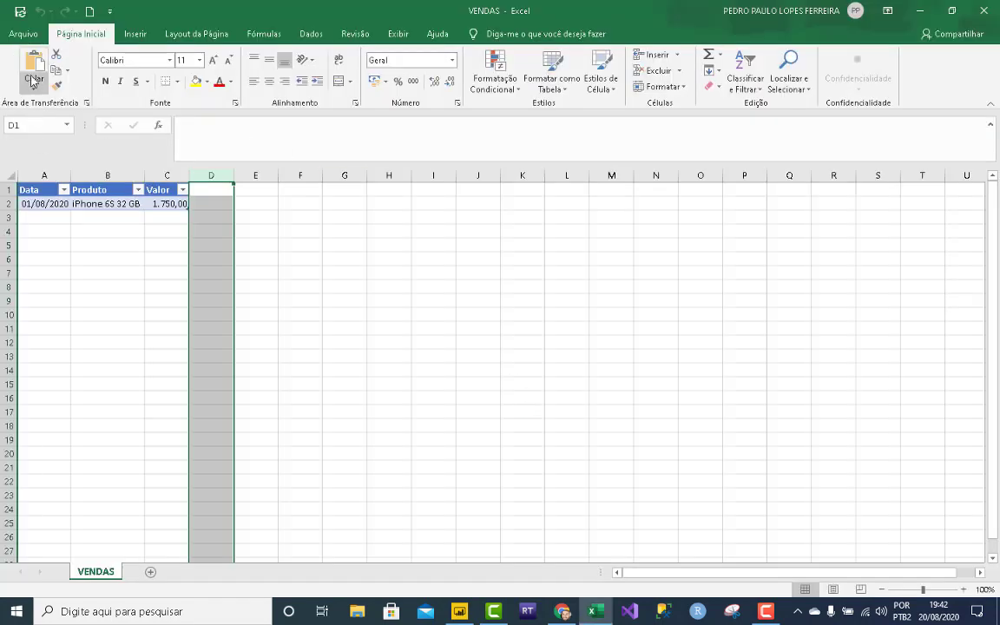
pyautogui.click(21, 33)
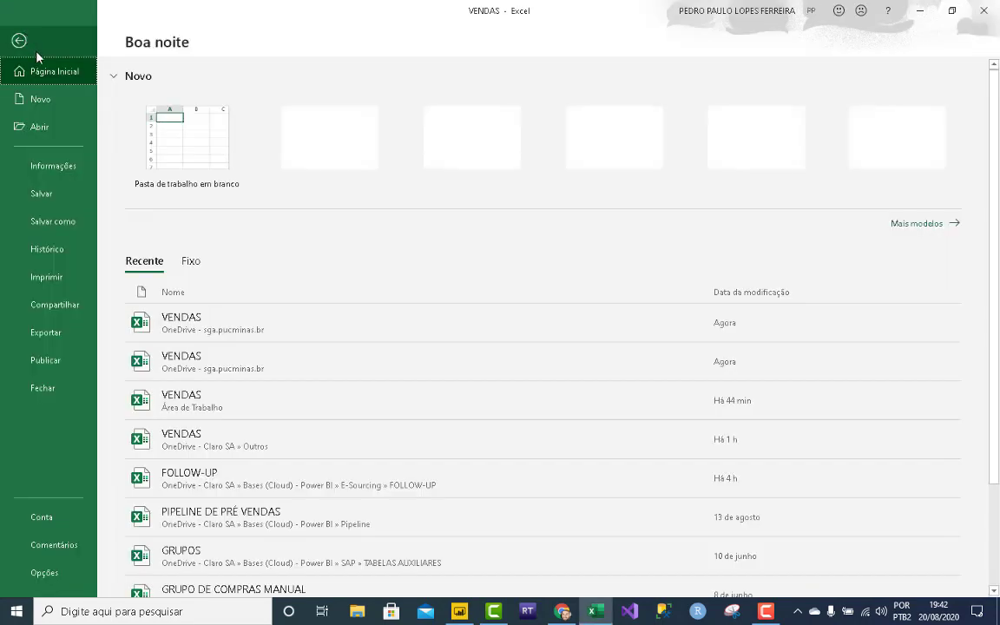
pyautogui.click(54, 174)
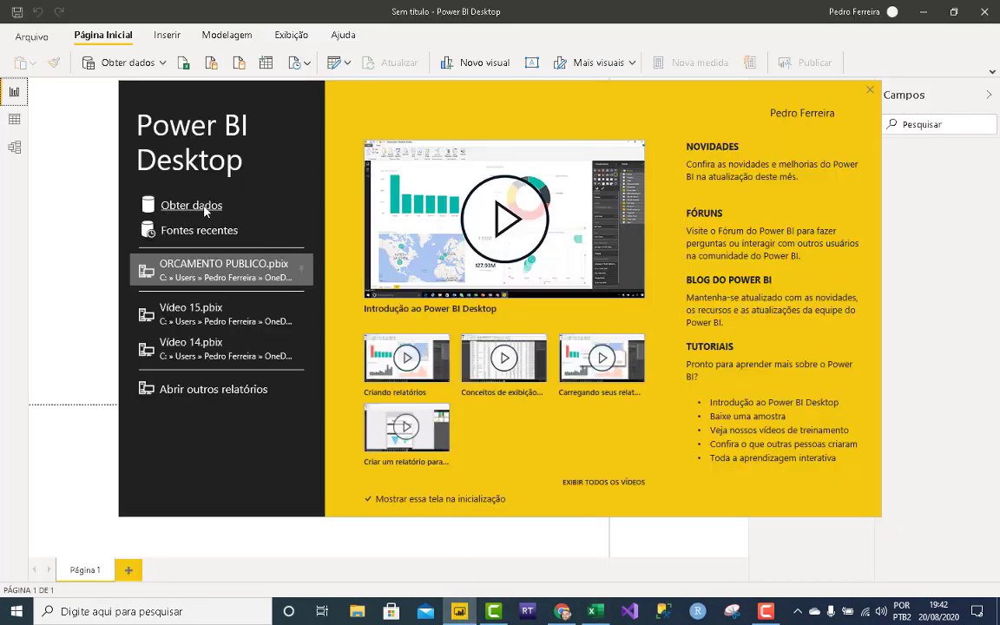
# Step: In Power BI Desktop, start getting data with the Web connector, finding it by searching for "web"
pyautogui.click(206, 211)
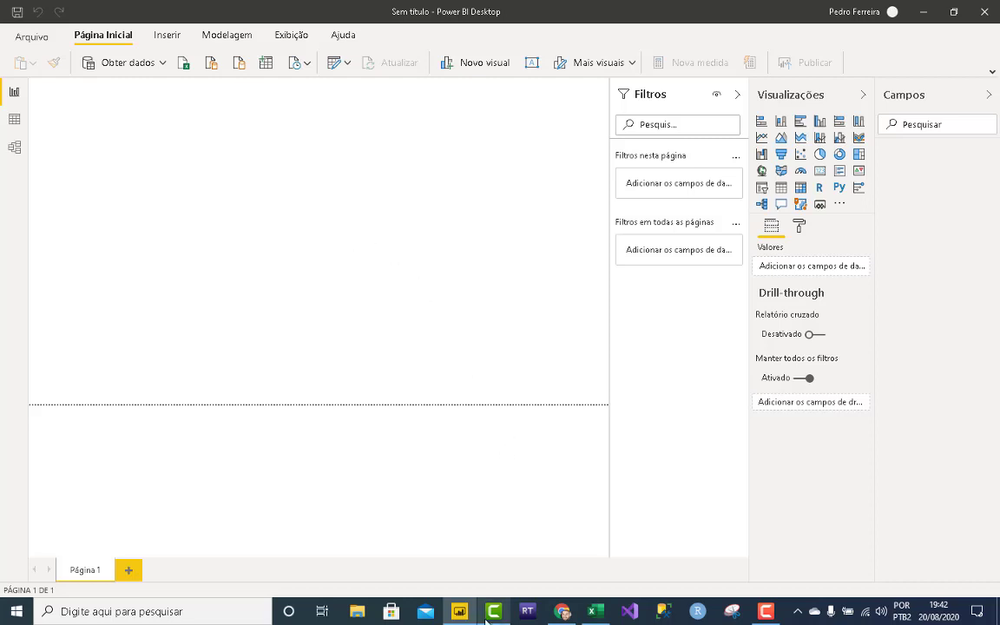
pyautogui.moveTo(463, 622)
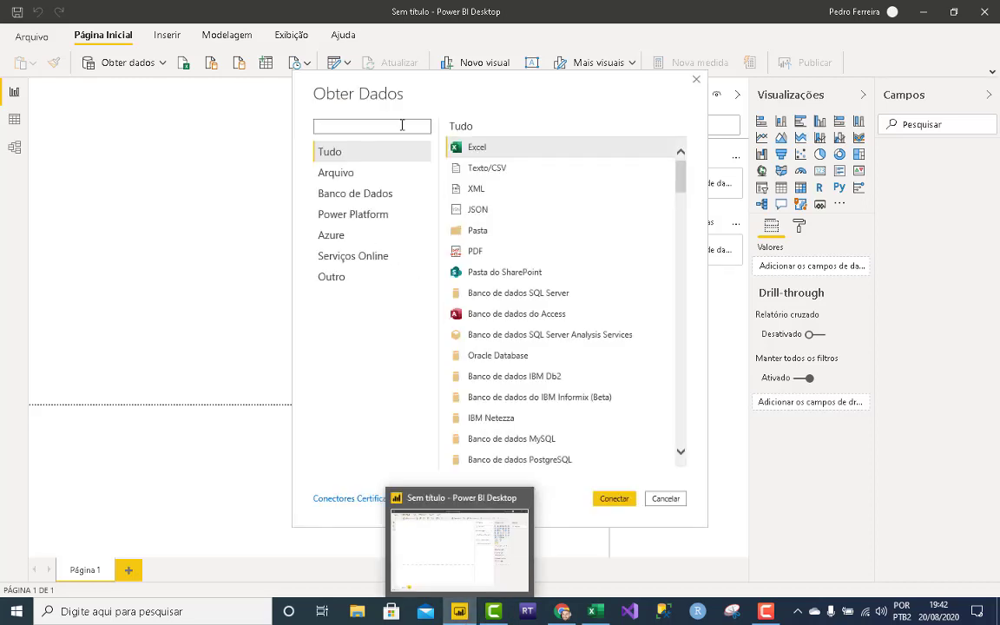
pyautogui.write('web')
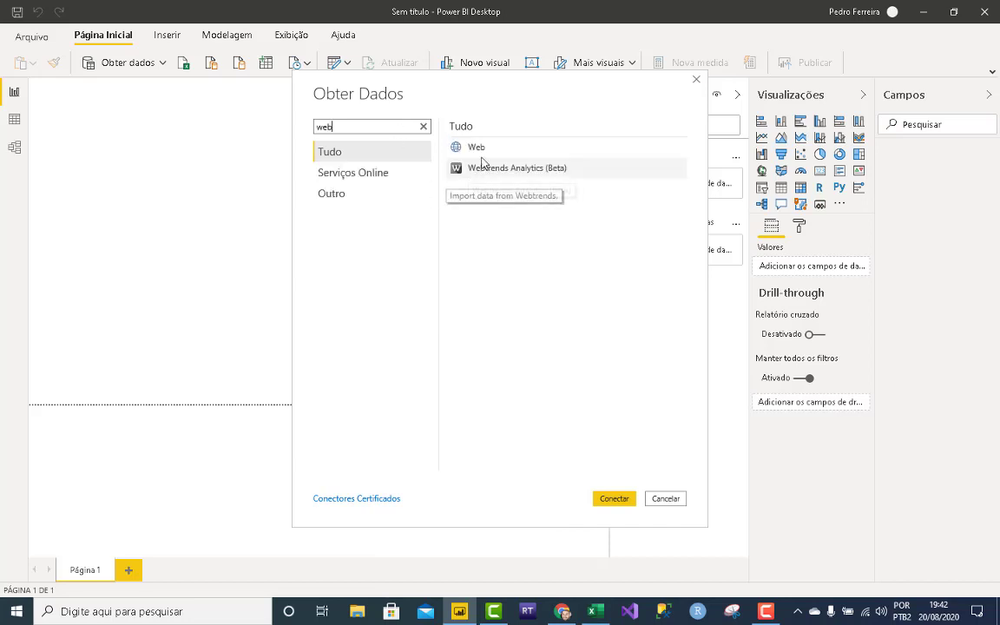
pyautogui.doubleClick(478, 148)
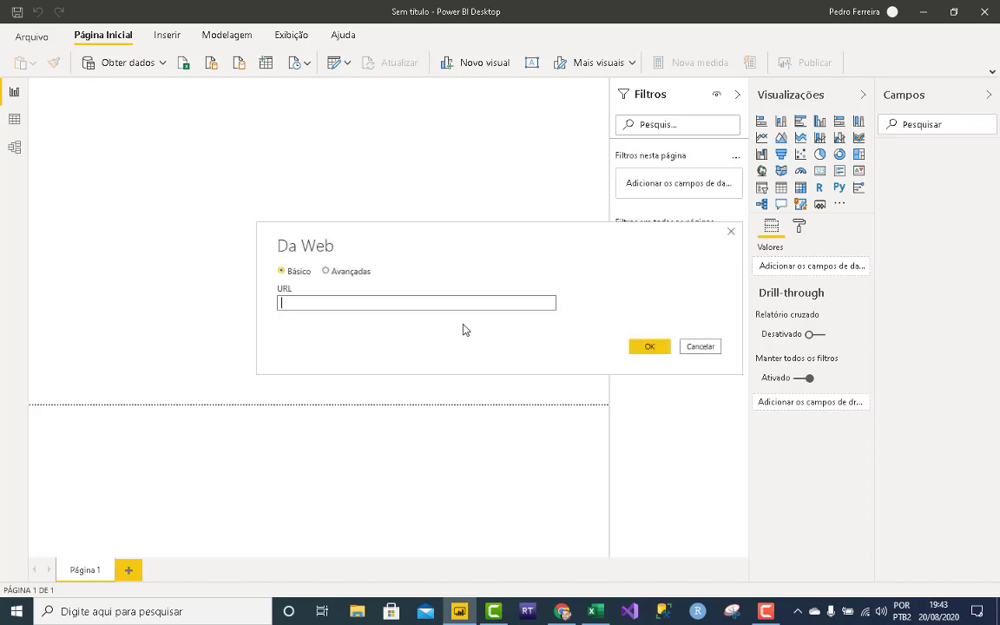
# Step: Use the copied OneDrive address of VENDAS.xlsx as the source URL, without the web suffix after .xlsx
pyautogui.hotkey('ctrl', 'v')
pyautogui.press('BackSpace')
pyautogui.press('BackSpace')
pyautogui.press('BackSpace')
pyautogui.press('BackSpace')
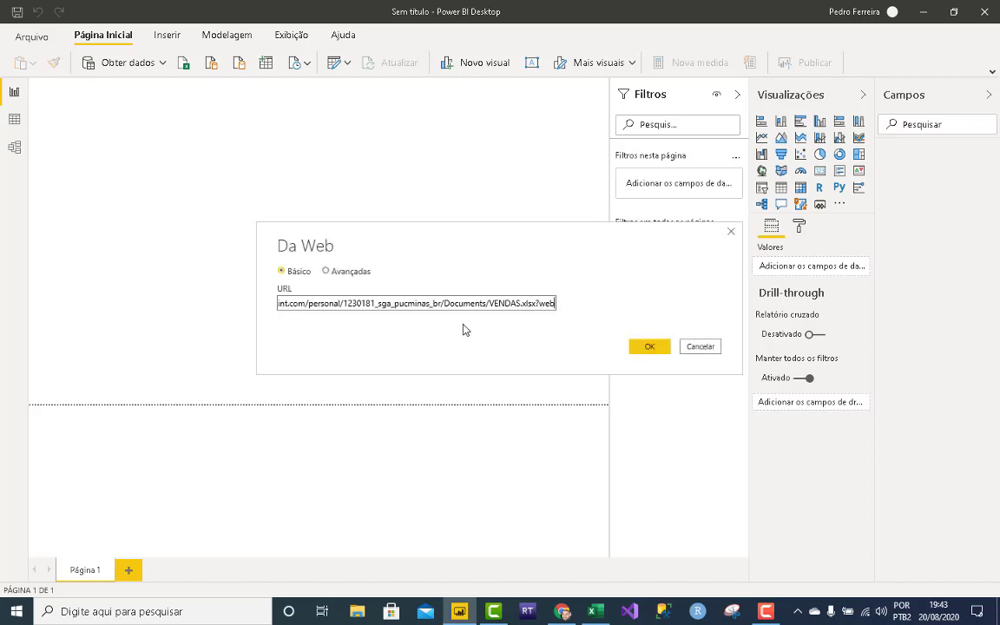
pyautogui.press('BackSpace')
pyautogui.press('BackSpace')
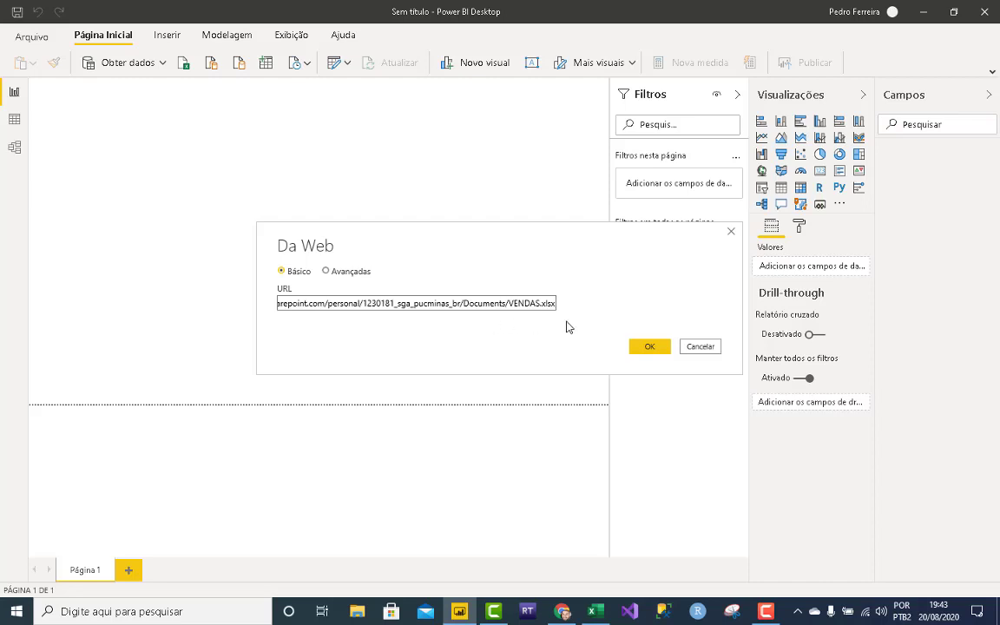
pyautogui.click(650, 345)
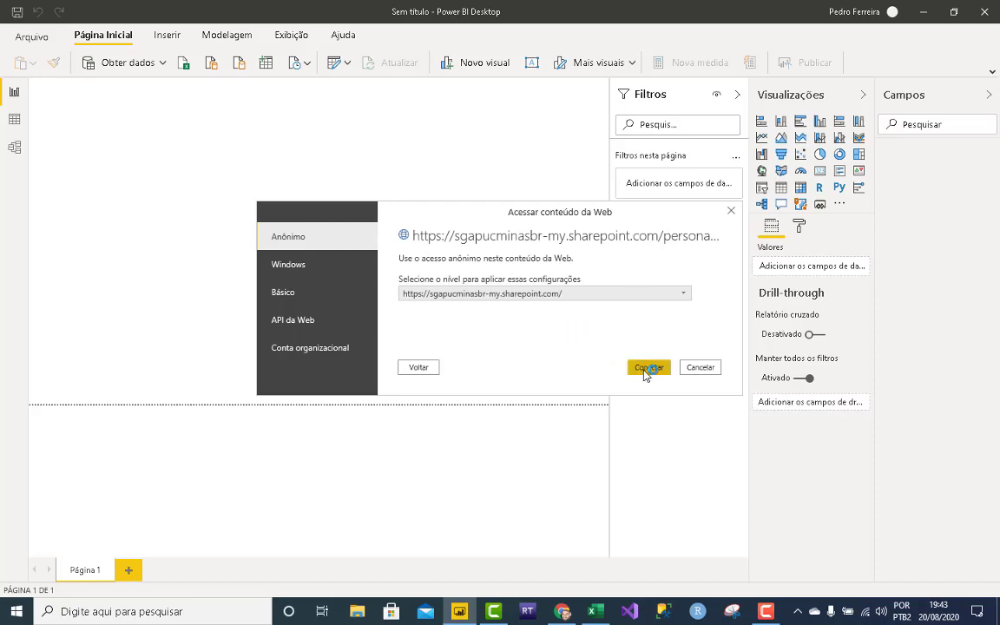
# Step: Authenticate to the SharePoint source with the organizational account and connect
pyautogui.click(345, 351)
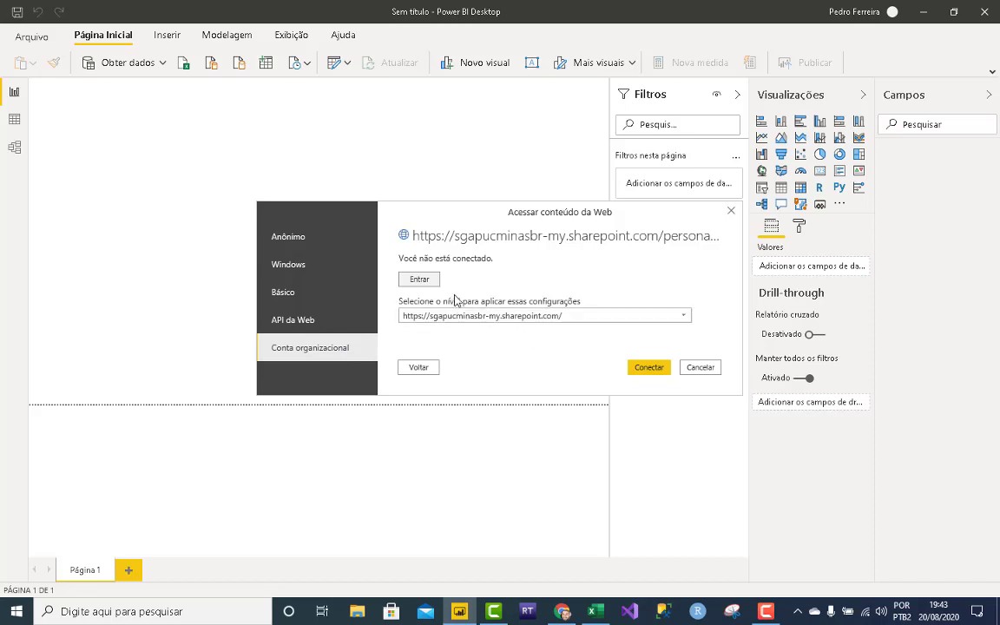
pyautogui.click(429, 280)
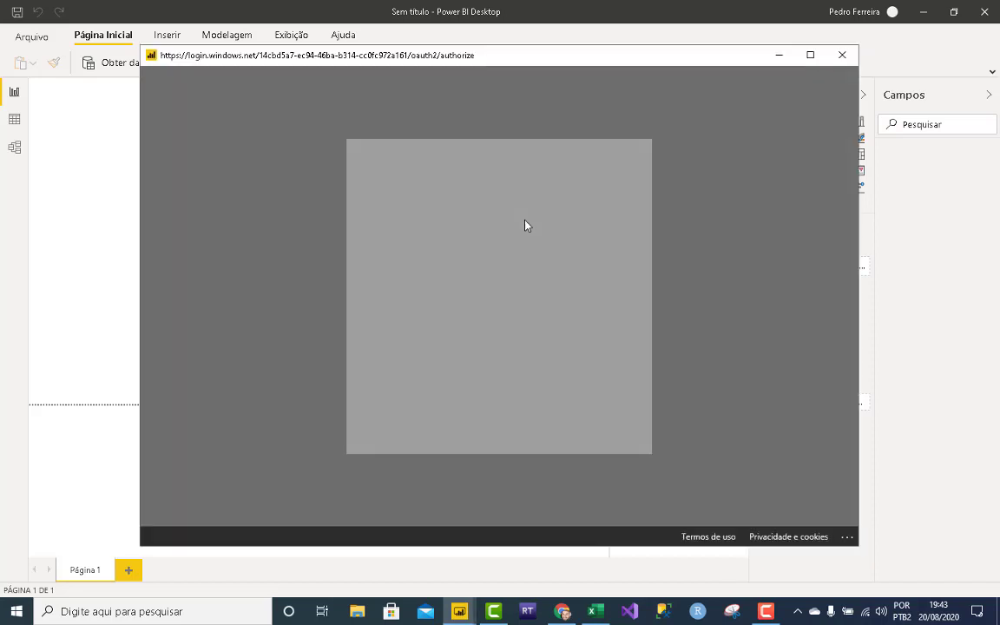
pyautogui.click(538, 387)
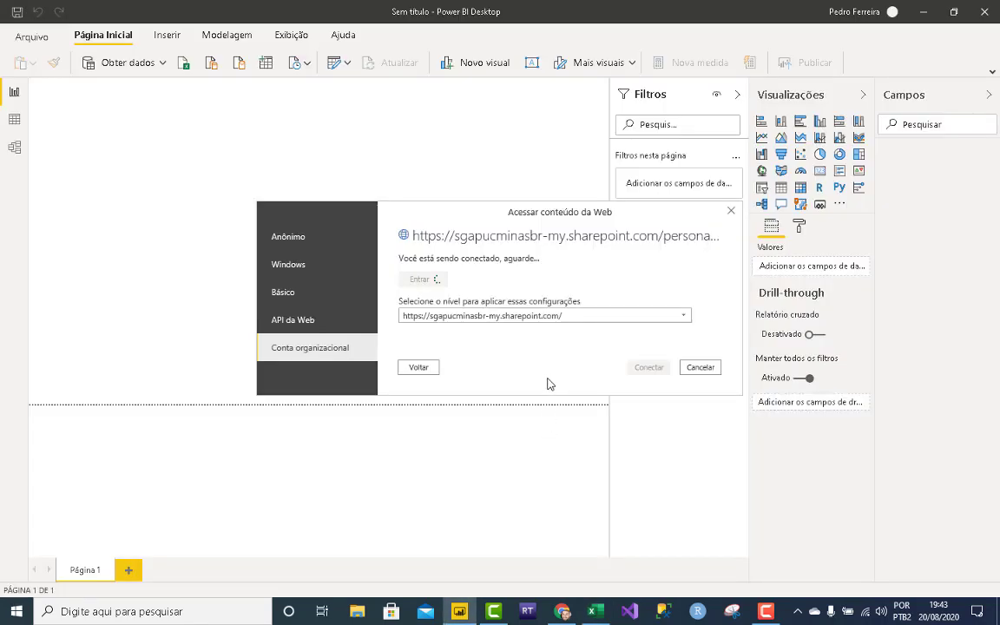
pyautogui.click(646, 368)
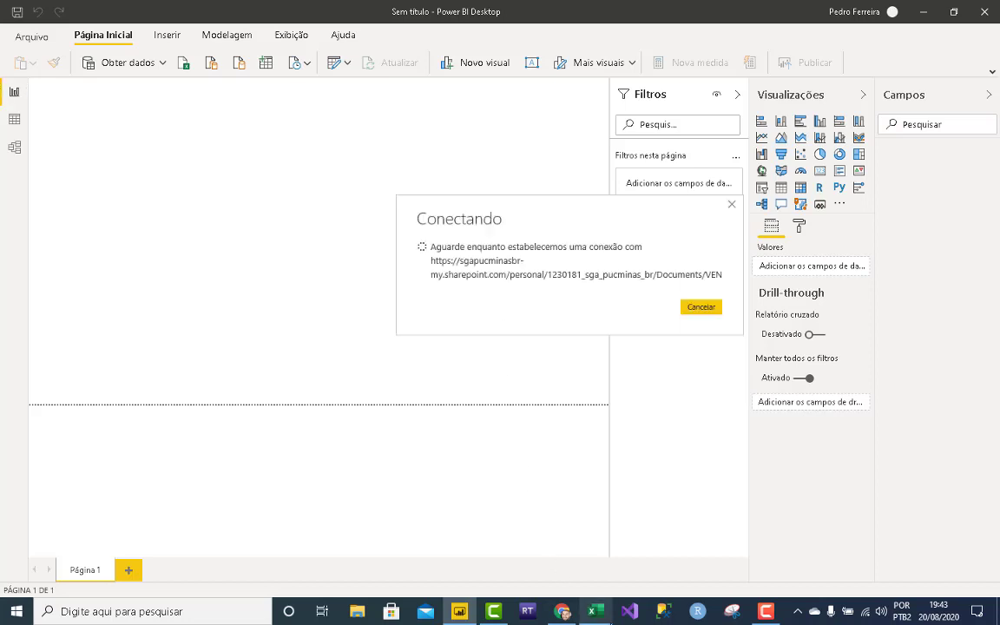
# Step: Select Tabela1 from the connected workbook and open it for transformation in the Power Query Editor
pyautogui.hotkey('alt', 'Tab')
pyautogui.press('Escape')
pyautogui.hotkey('alt', 'Tab')
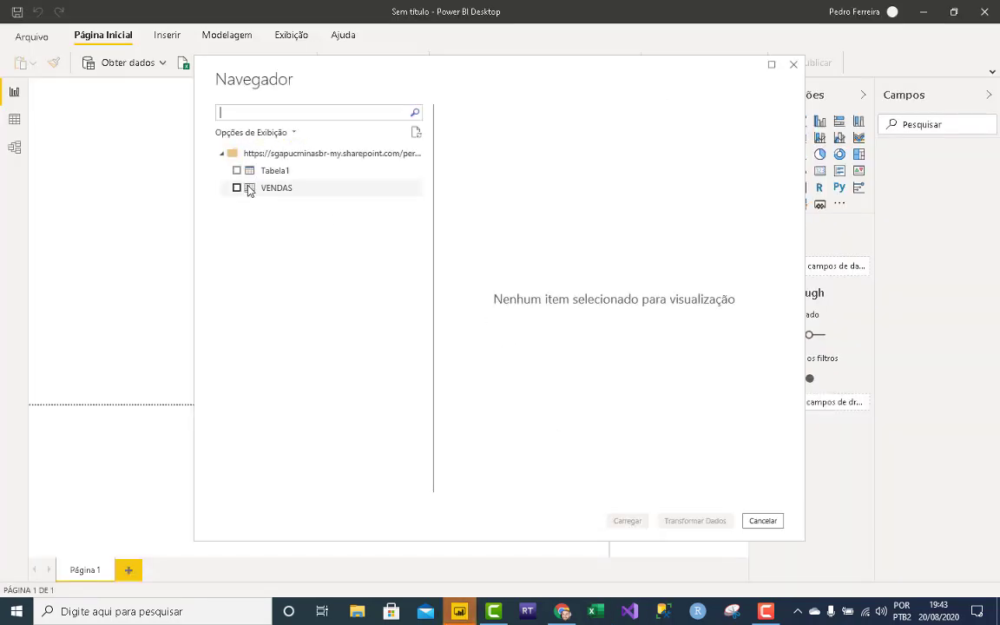
pyautogui.click(237, 171)
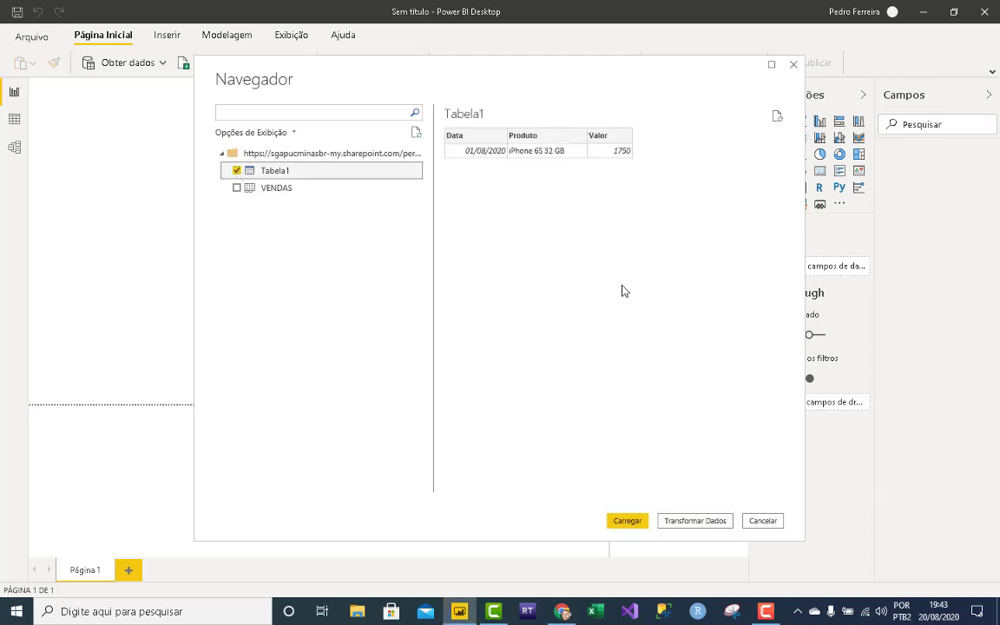
pyautogui.click(703, 523)
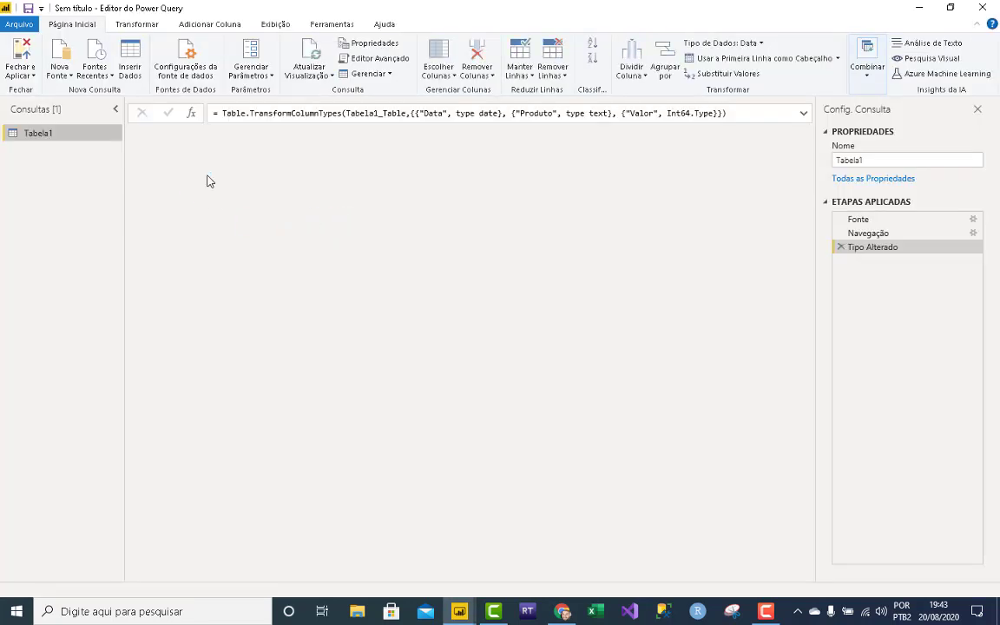
# Step: Rename the query VENDAS, and close the Power Query Editor with the changes applied
pyautogui.click(915, 161)
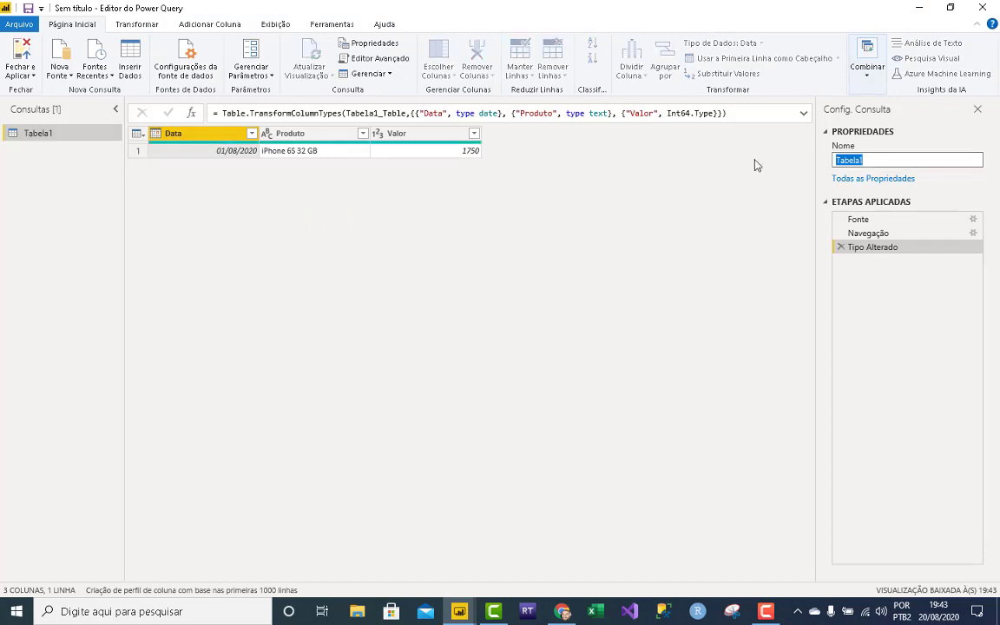
pyautogui.write('VENDAS')
pyautogui.press('Return')
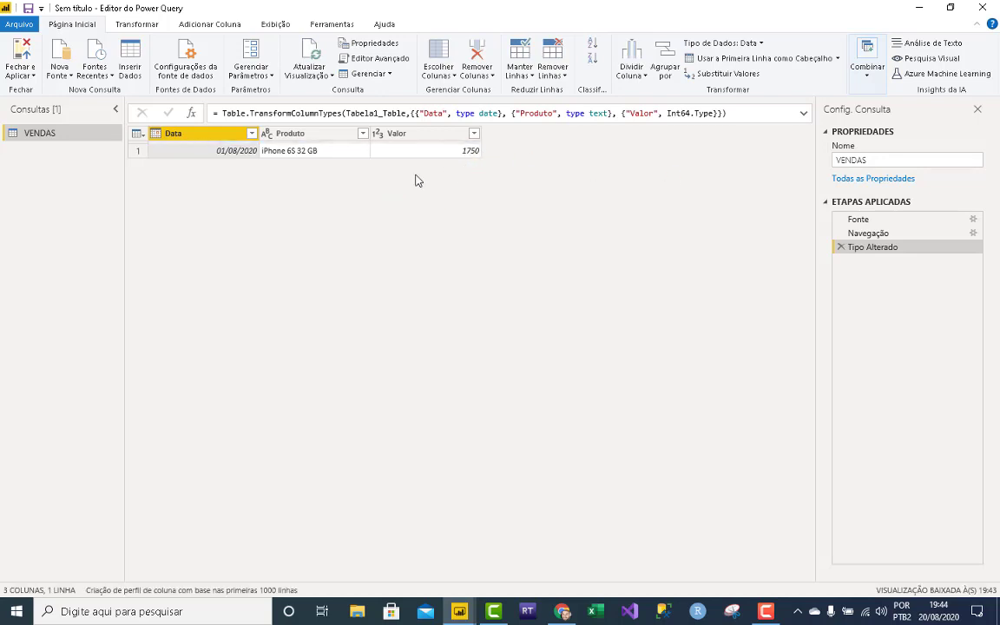
pyautogui.click(35, 54)
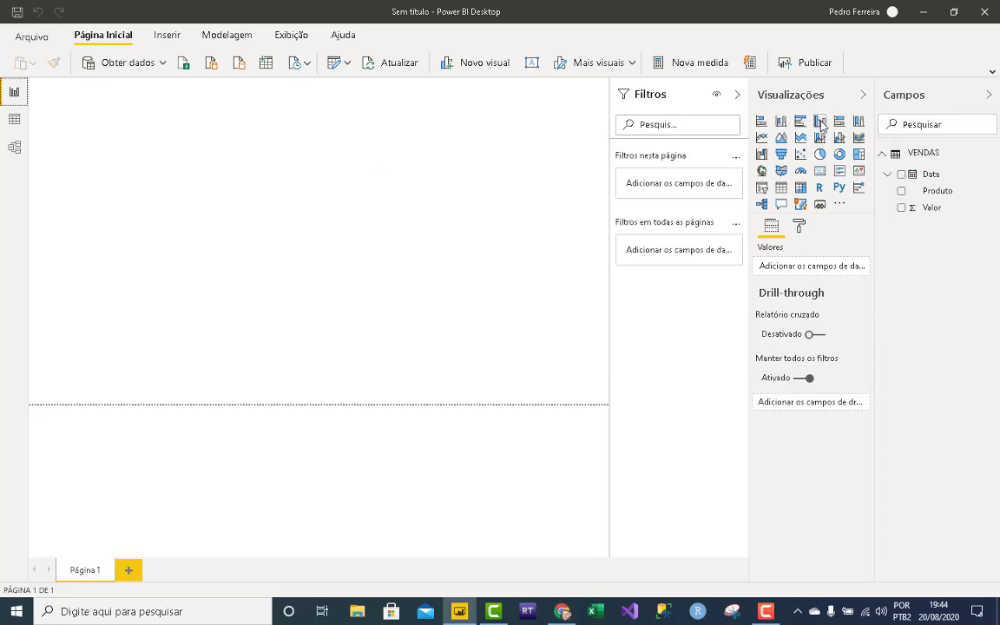
# Step: Add a clustered column chart to the report page with Produto as the axis and Valor as the values
pyautogui.moveTo(132, 178); pyautogui.dragTo(472, 351)
pyautogui.moveTo(904, 238); pyautogui.dragTo(778, 353)
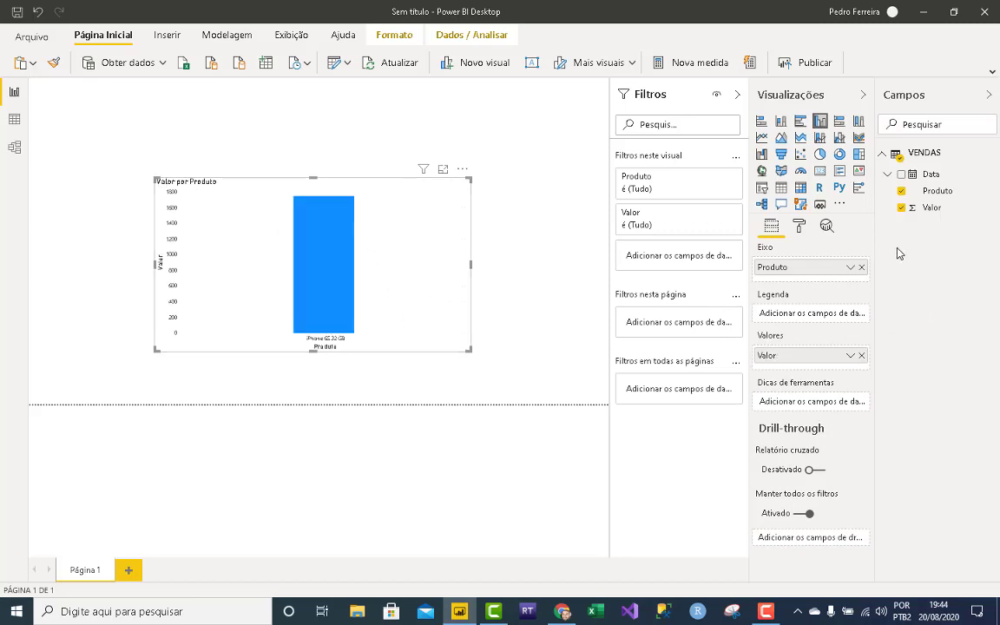
# Step: Turn off the chart's Y axis while keeping its X axis turned on
pyautogui.click(799, 225)
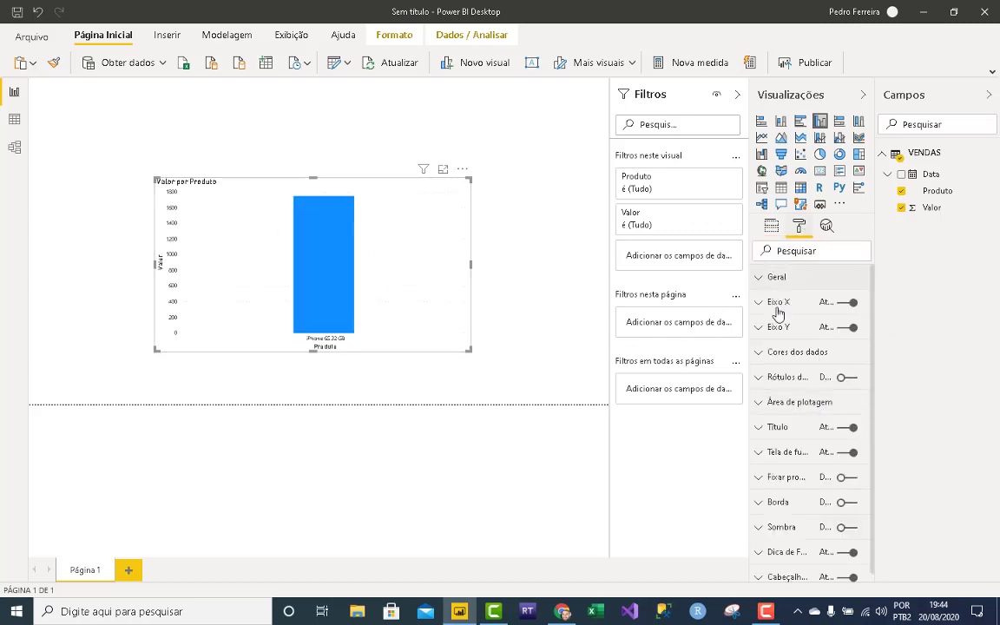
pyautogui.click(850, 304)
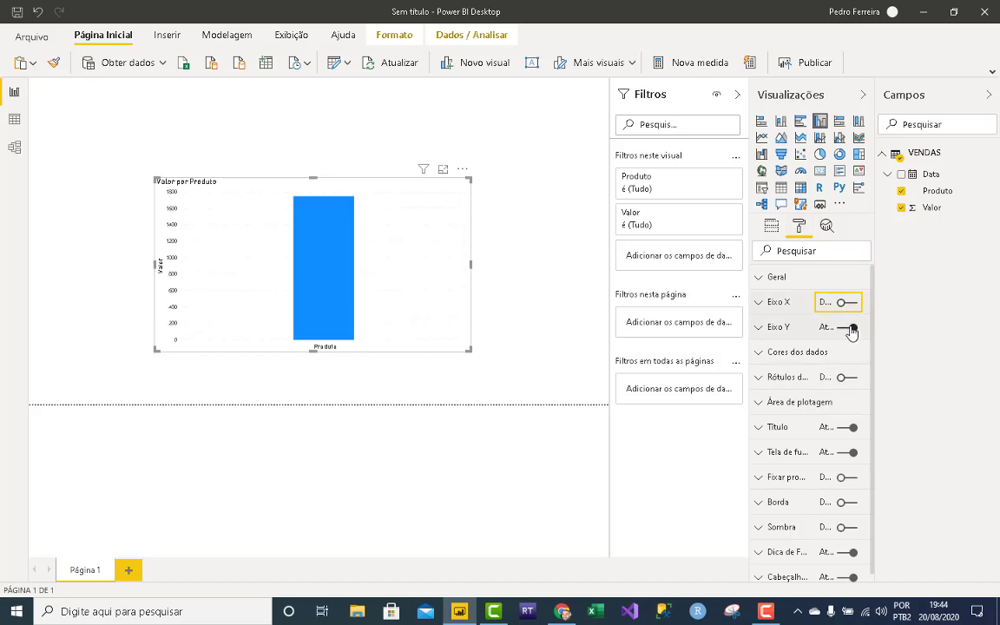
pyautogui.click(847, 327)
pyautogui.click(848, 303)
# Step: Turn off the axis titles of both the X axis and the Y axis on the column chart
pyautogui.click(763, 304)
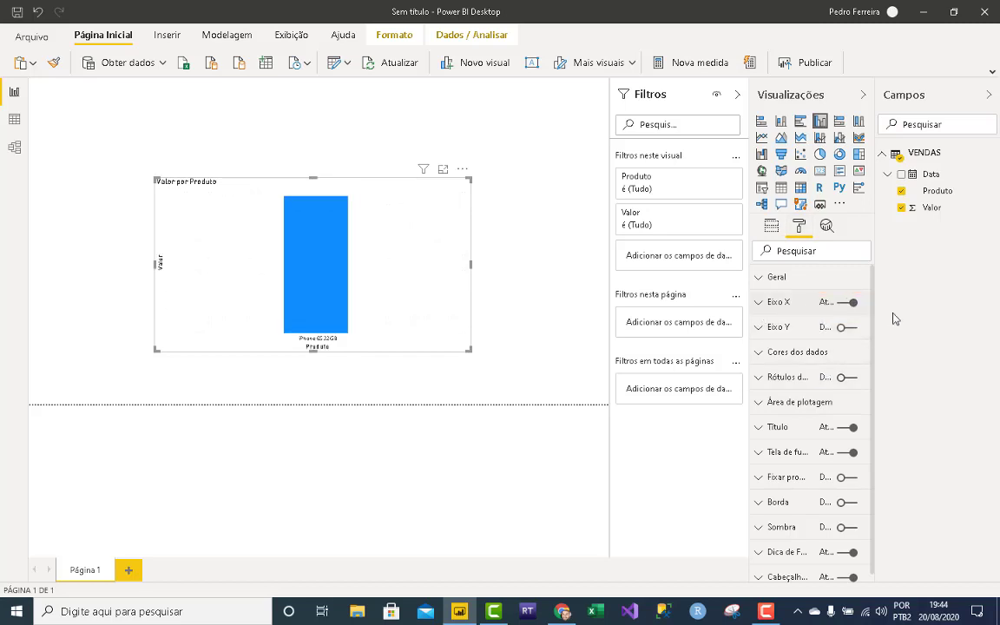
pyautogui.scroll(-5, 872, 398)
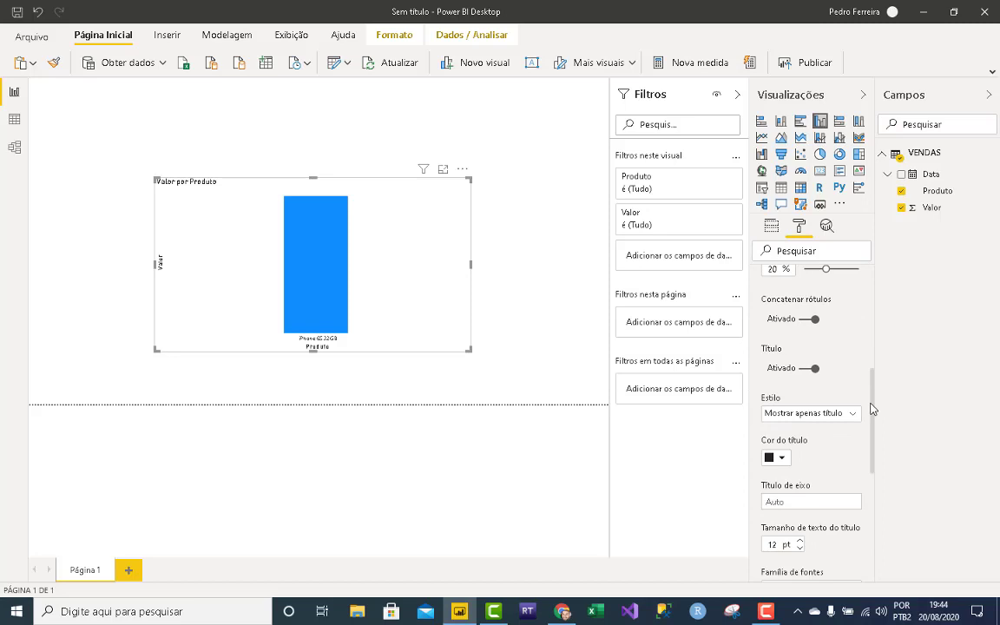
pyautogui.click(815, 368)
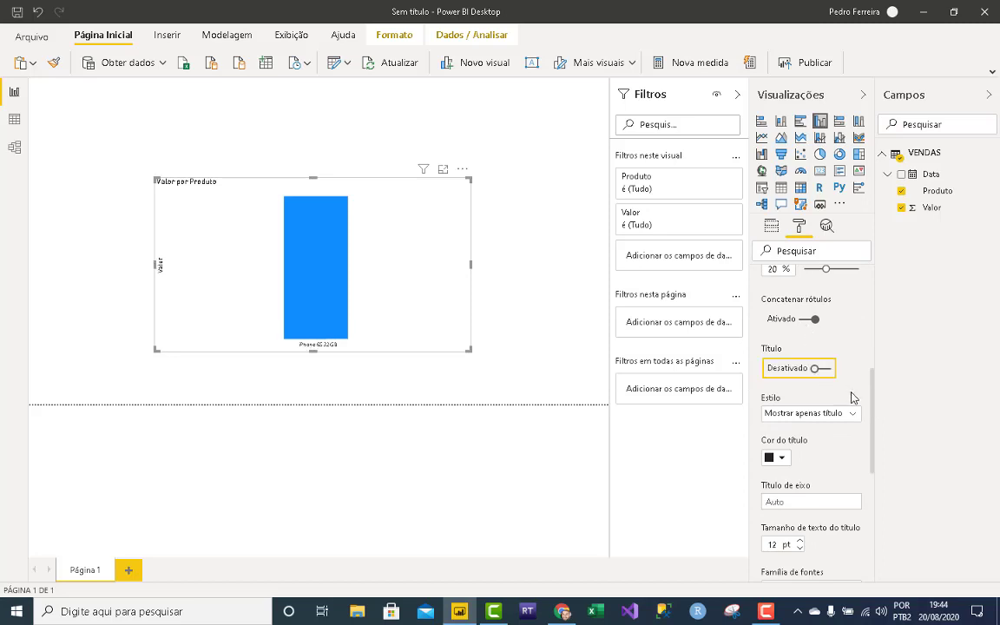
pyautogui.moveTo(875, 401); pyautogui.dragTo(873, 277)
pyautogui.click(758, 302)
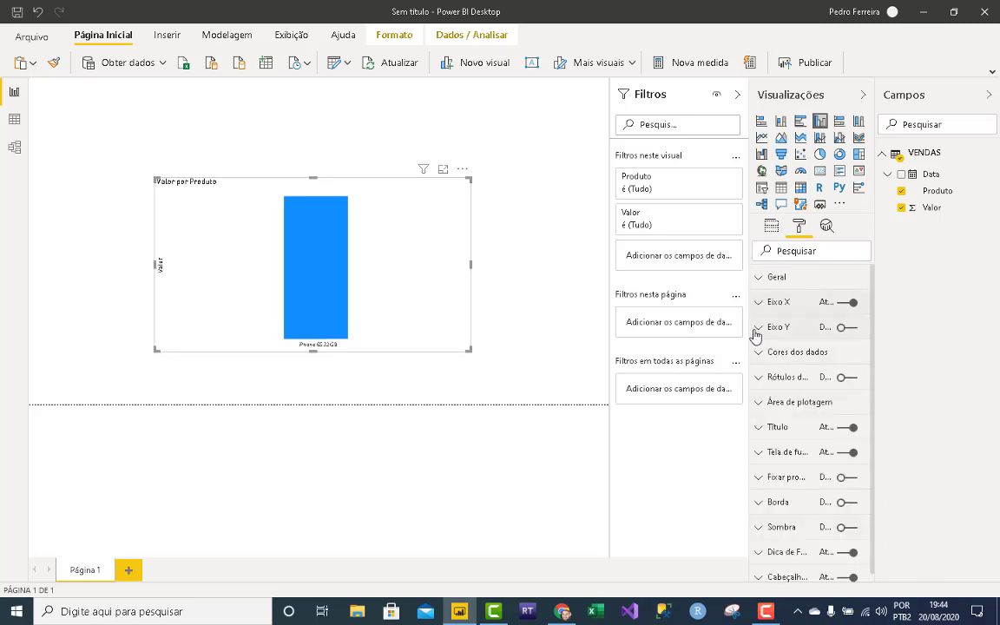
pyautogui.click(756, 336)
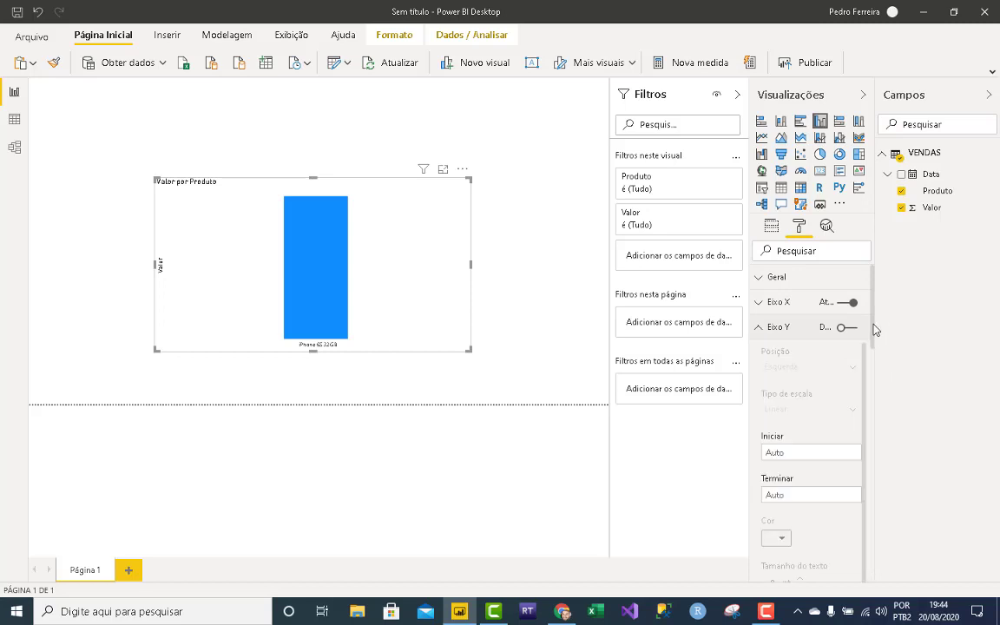
pyautogui.moveTo(875, 329); pyautogui.dragTo(884, 297)
pyautogui.click(758, 335)
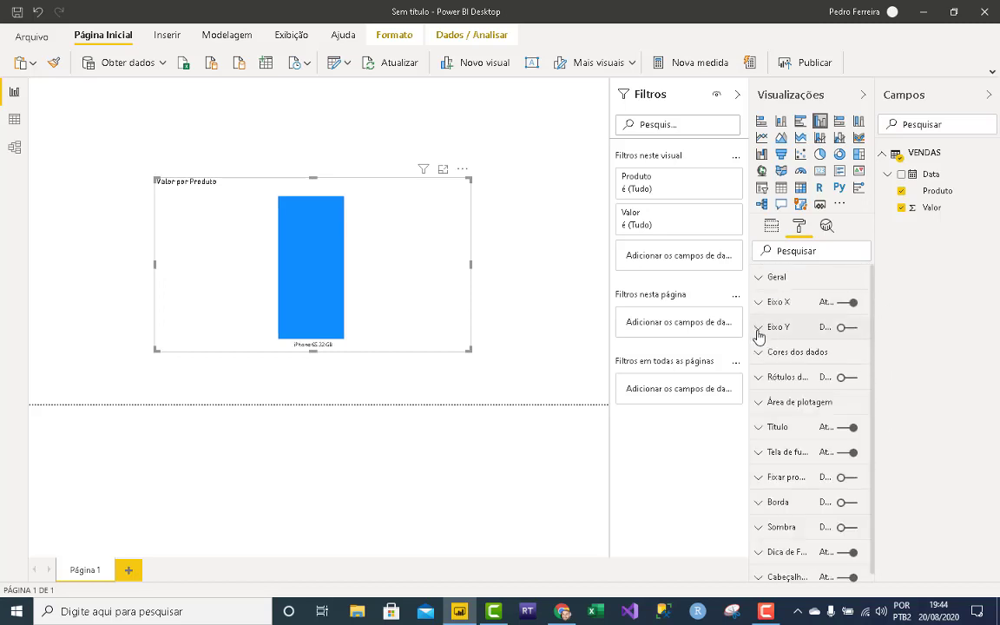
# Step: Center the chart title Valor por Produto and set its text size to 20 pt
pyautogui.click(825, 429)
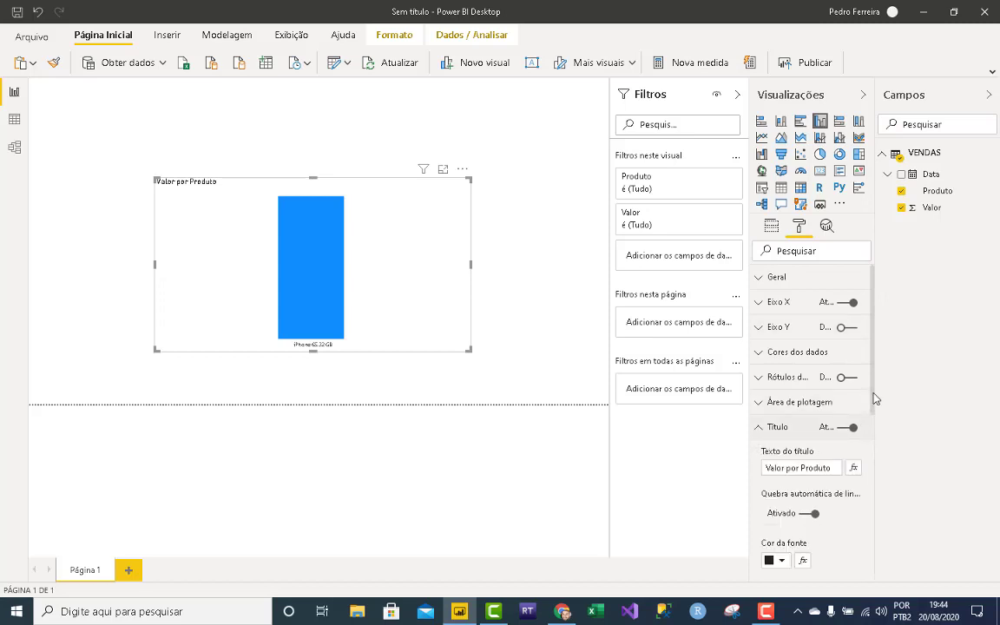
pyautogui.moveTo(875, 398); pyautogui.dragTo(875, 449)
pyautogui.click(786, 529)
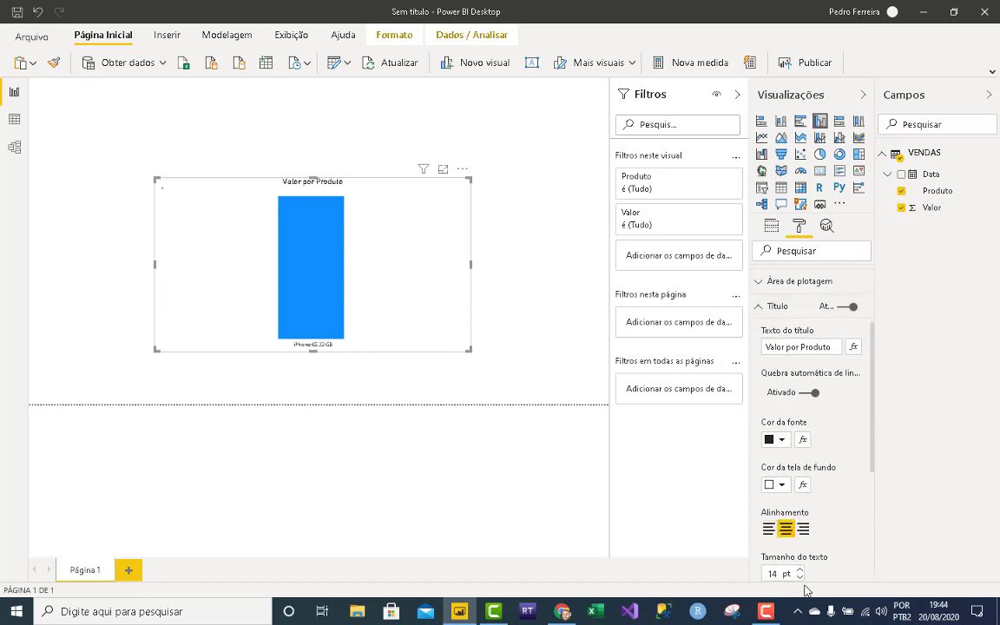
pyautogui.click(801, 570)
pyautogui.click(801, 570)
pyautogui.click(800, 571)
pyautogui.click(801, 570)
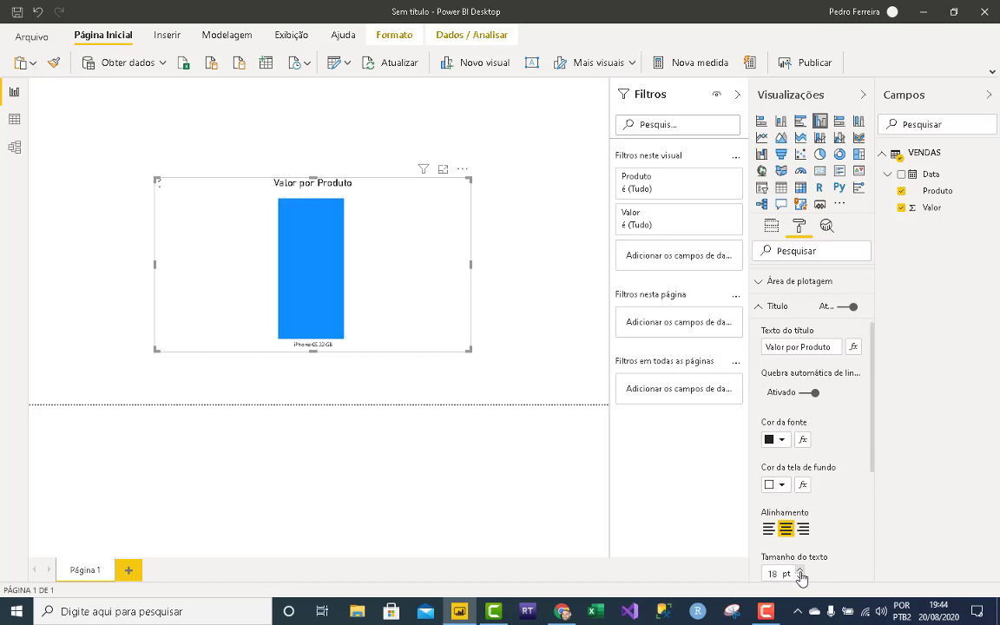
pyautogui.click(800, 571)
pyautogui.click(801, 571)
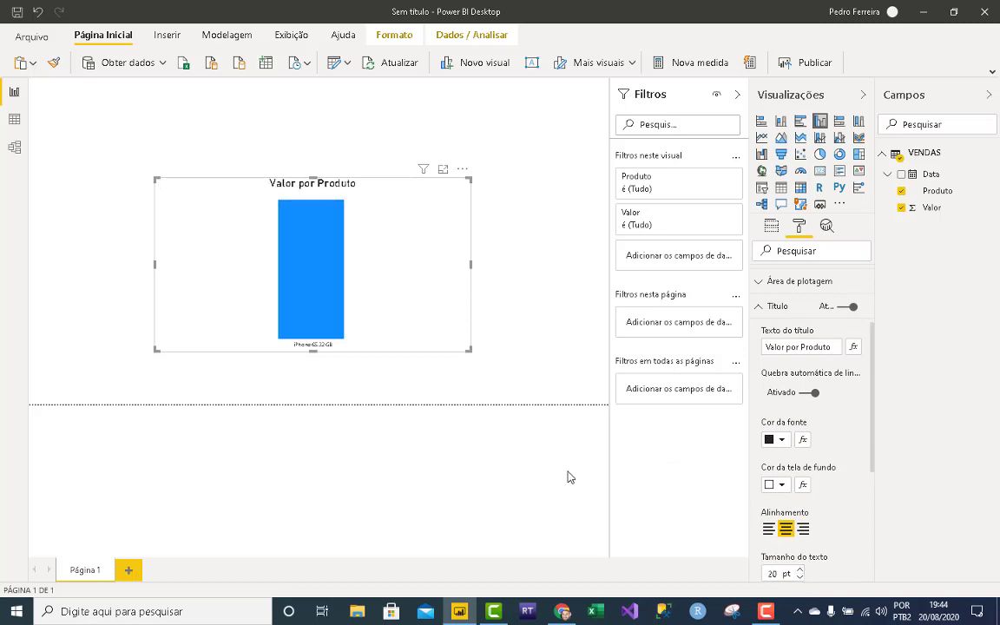
# Step: Deselect the chart and collapse the Visualizações, Campos and Filtros panes to enlarge the report page
pyautogui.click(521, 419)
pyautogui.click(864, 93)
pyautogui.click(989, 95)
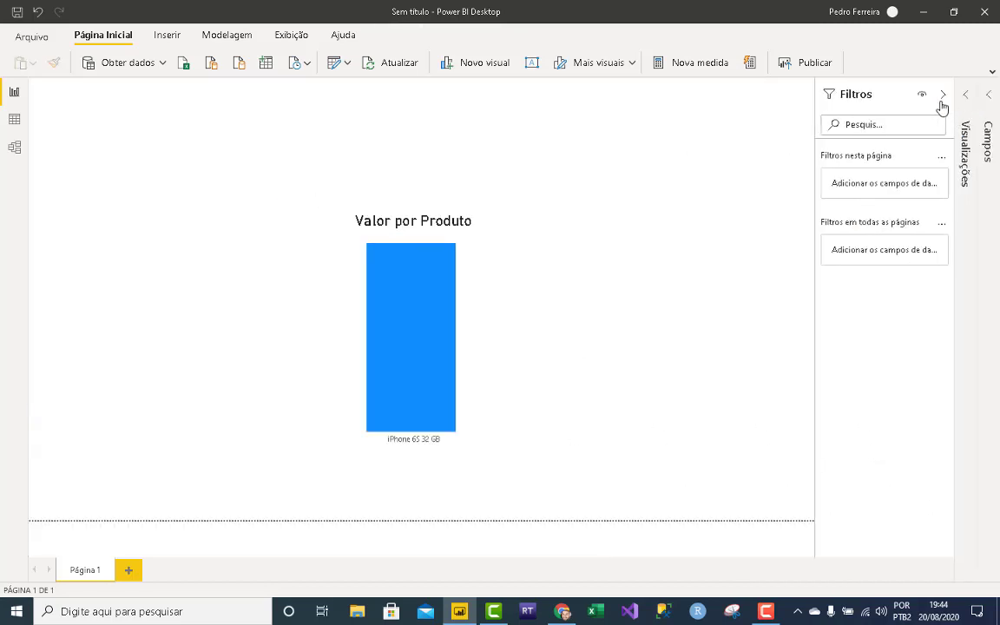
pyautogui.click(940, 98)
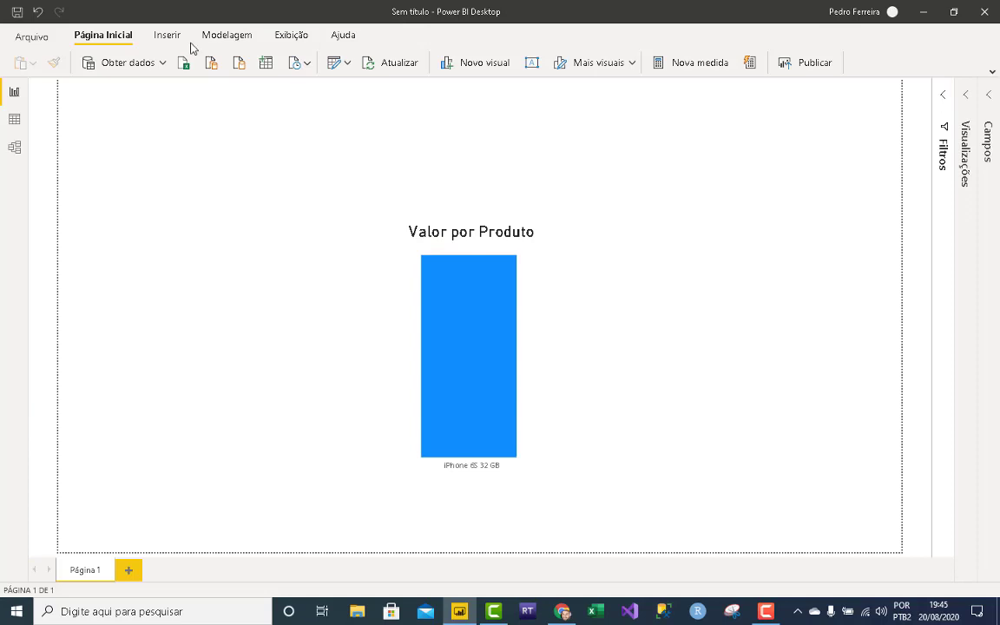
# Step: Save the report as Vídeo 16 in the OneDrive folder YOUTUBE > Vídeo 16
pyautogui.click(17, 12)
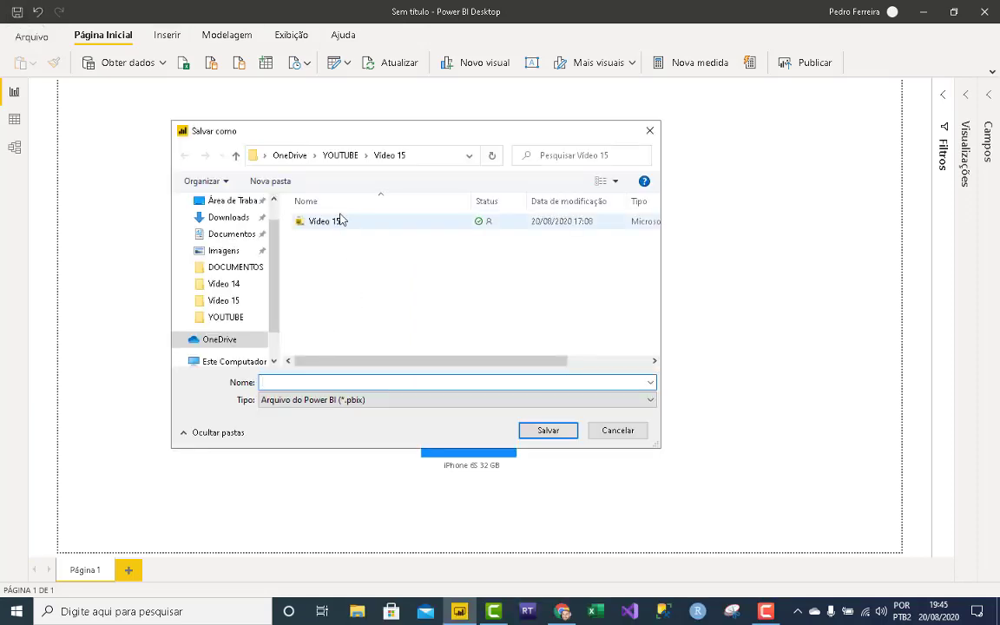
pyautogui.click(339, 155)
pyautogui.doubleClick(327, 254)
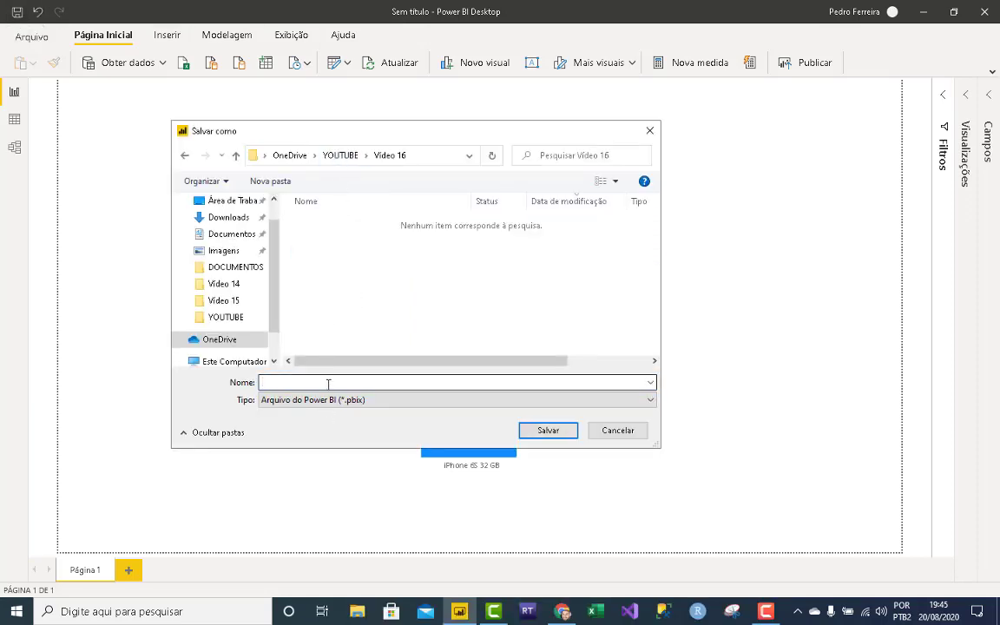
pyautogui.click(329, 384)
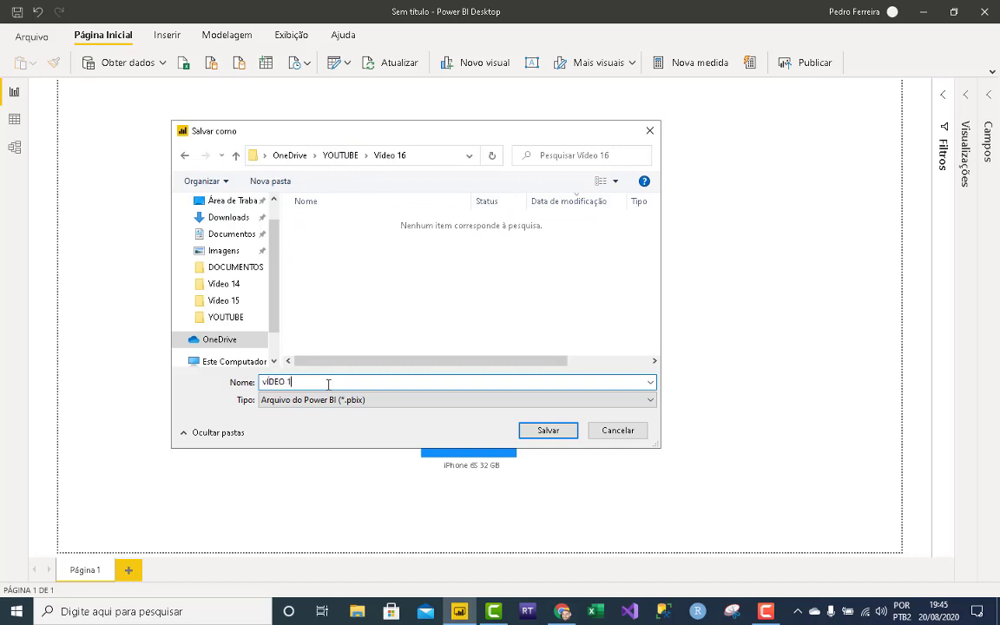
pyautogui.press('BackSpace')
pyautogui.press('BackSpace')
pyautogui.press('BackSpace')
pyautogui.press('BackSpace')
pyautogui.press('BackSpace')
pyautogui.press('BackSpace')
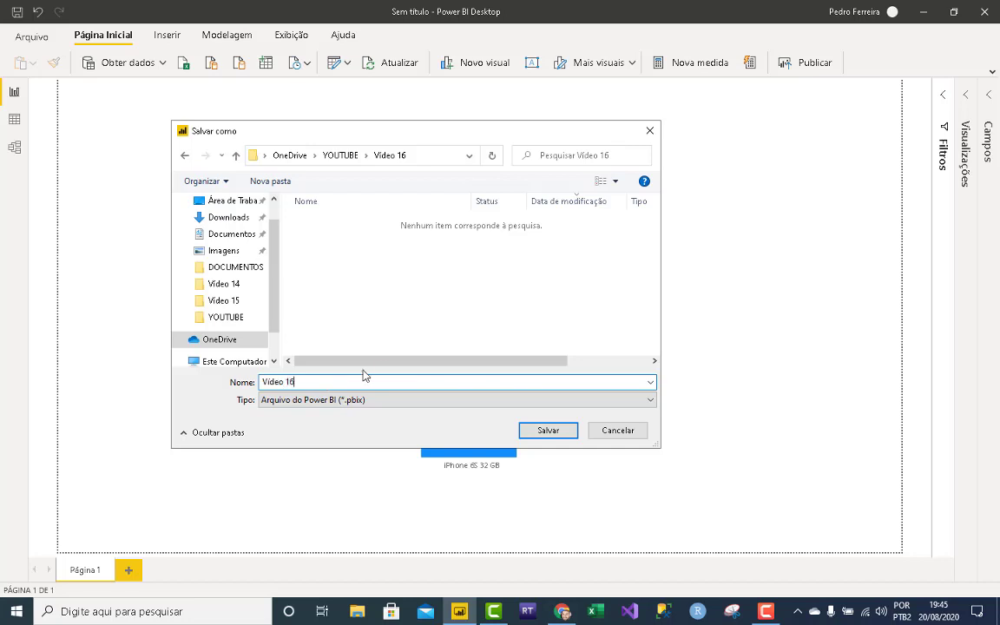
pyautogui.click(545, 432)
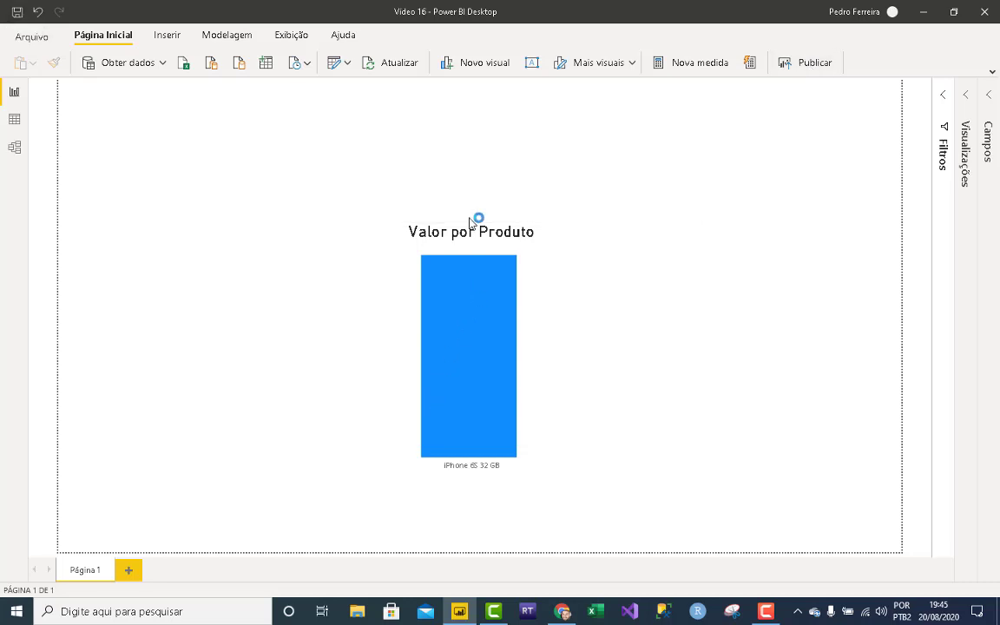
# Step: Publish Vídeo 16.pbix to the Power BI service and close Power BI Desktop
pyautogui.click(613, 389)
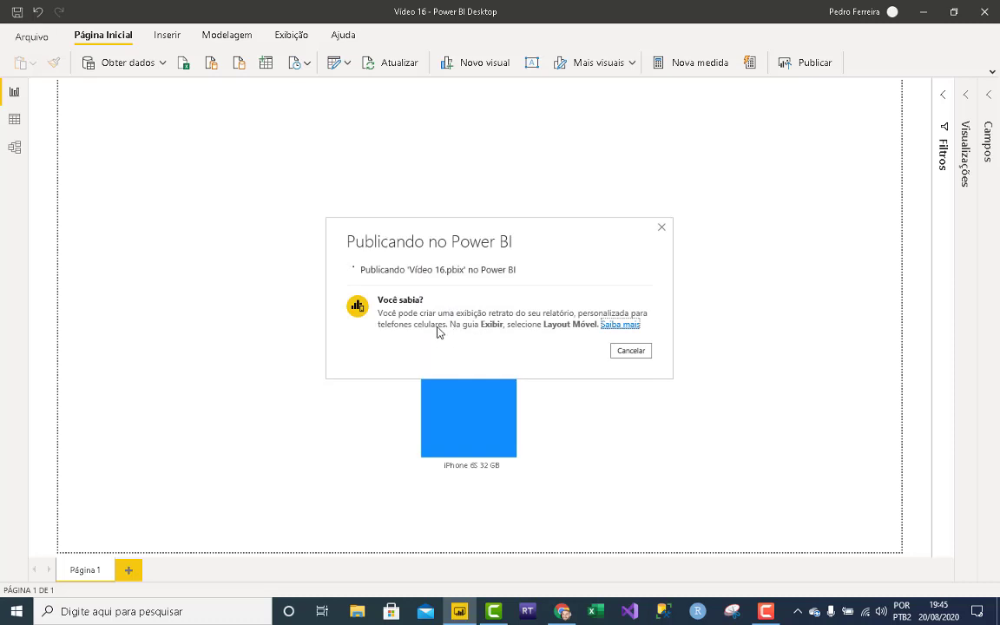
pyautogui.click(622, 393)
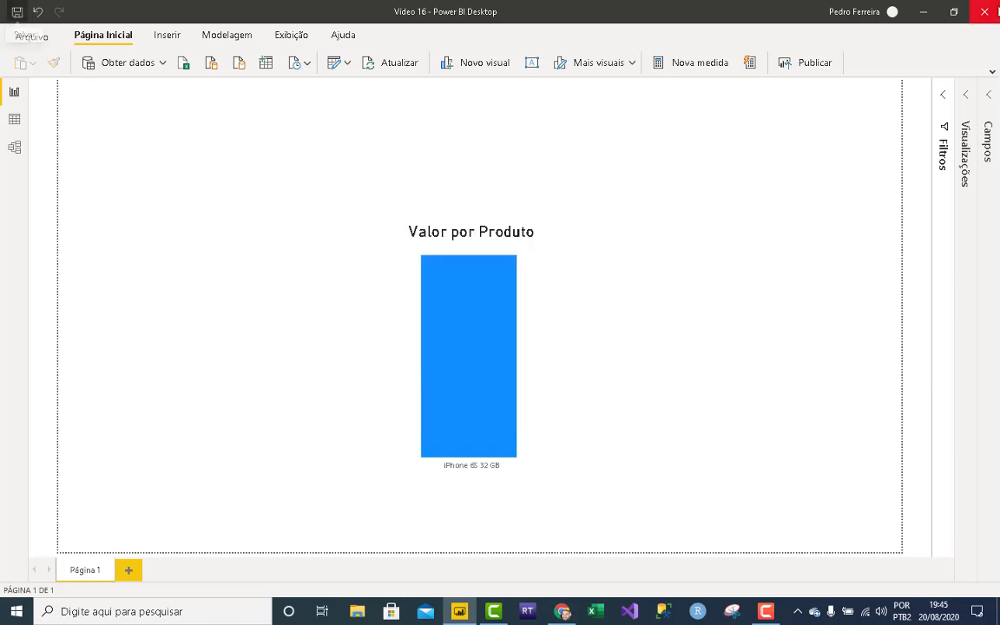
pyautogui.click(985, 11)
pyautogui.click(509, 327)
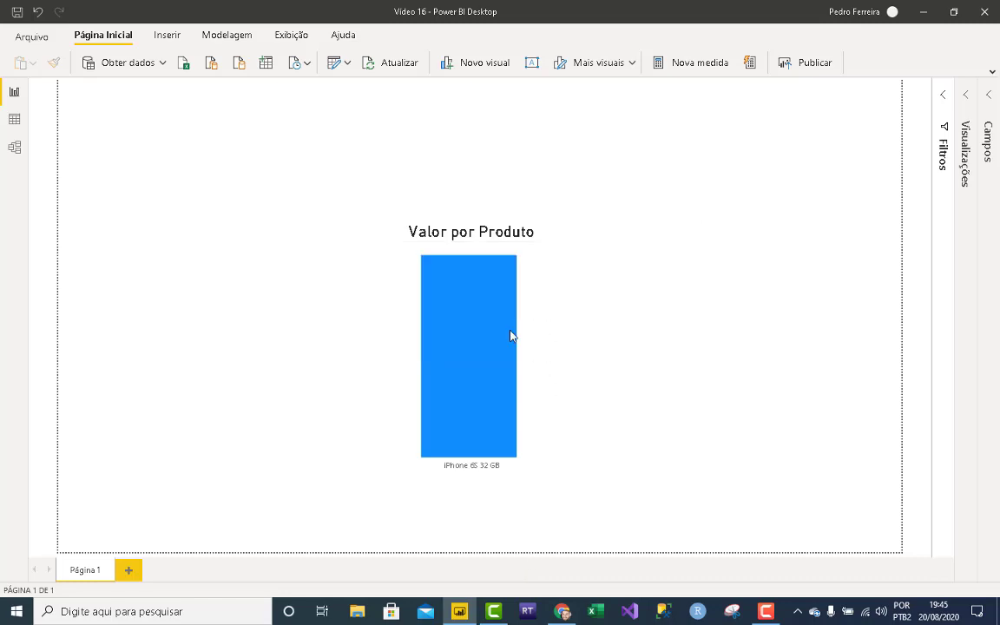
# Step: Switch to the Power BI service in Chrome and refresh the dataset list of Meu workspace
pyautogui.click(560, 613)
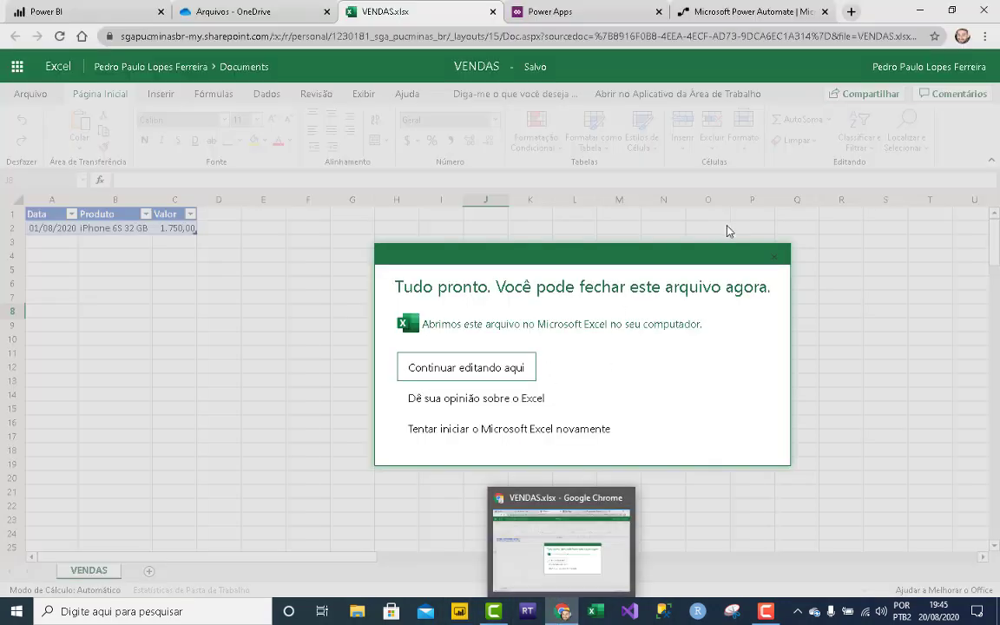
pyautogui.click(774, 257)
pyautogui.click(70, 12)
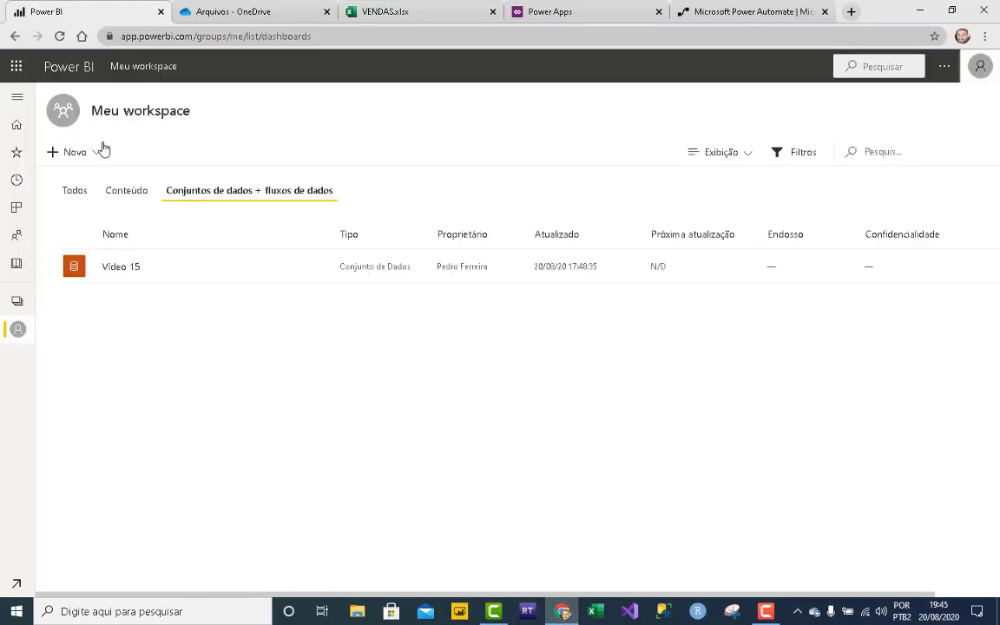
pyautogui.click(59, 35)
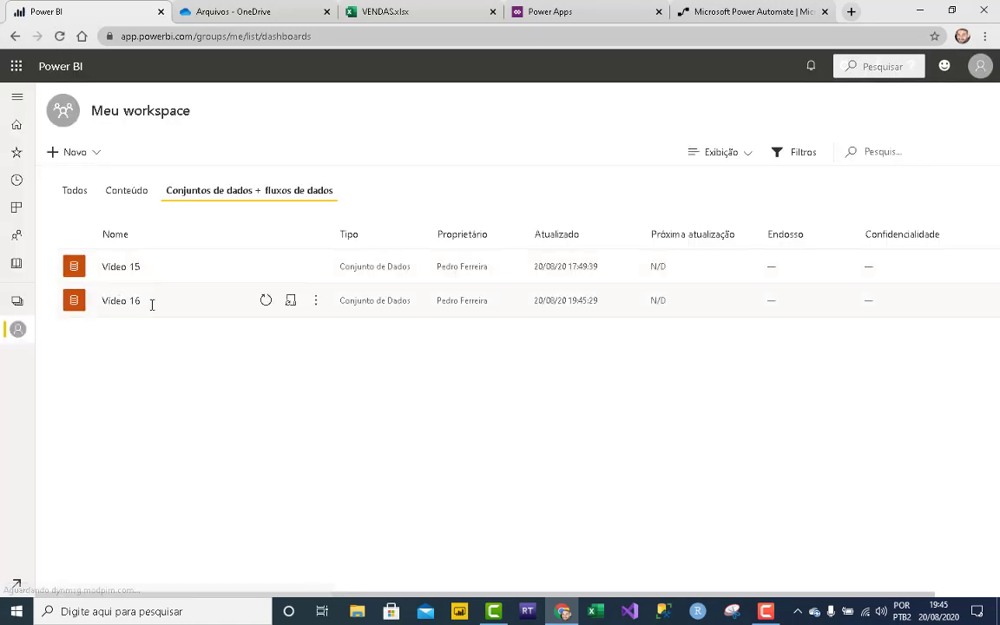
# Step: Open the settings of the Vídeo 16 dataset and start editing its Web data source credentials
pyautogui.click(316, 302)
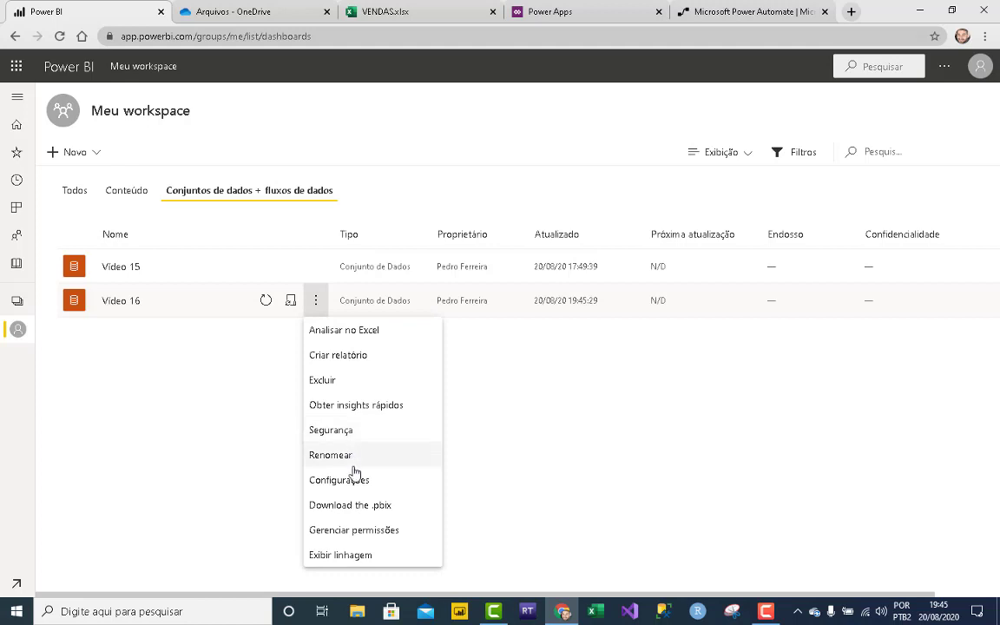
pyautogui.click(388, 482)
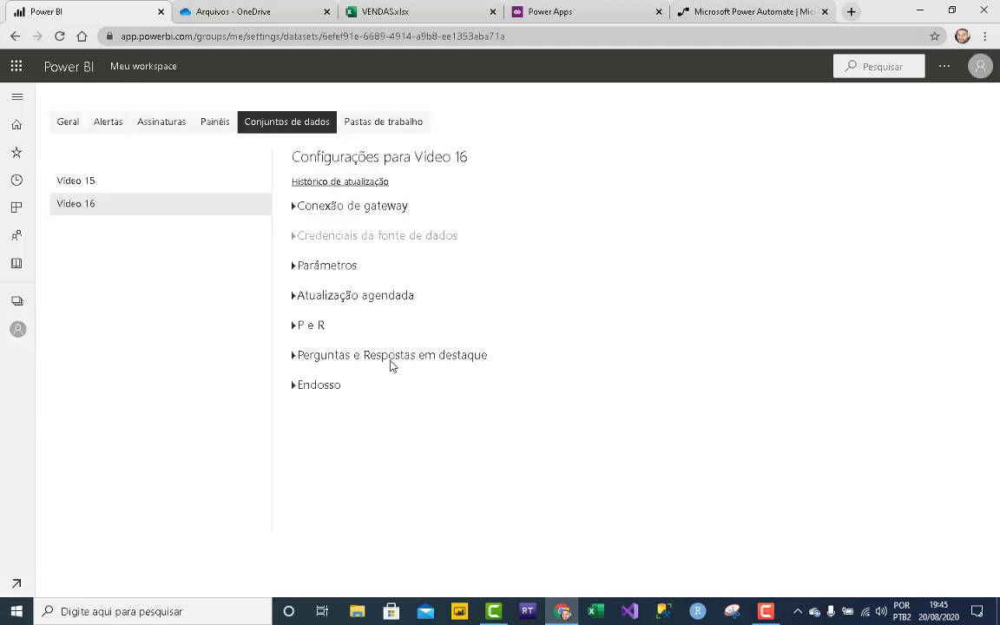
pyautogui.click(290, 242)
pyautogui.click(379, 328)
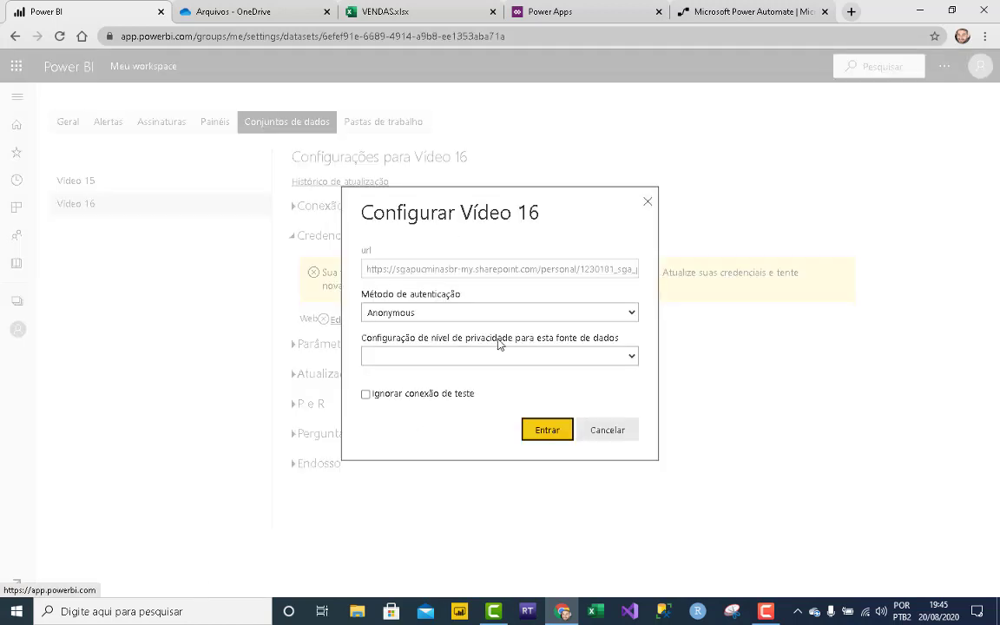
# Step: Set authentication to Conta Microsoft and privacy level to Organizational, and sign in with the already connected account
pyautogui.click(512, 313)
pyautogui.click(488, 354)
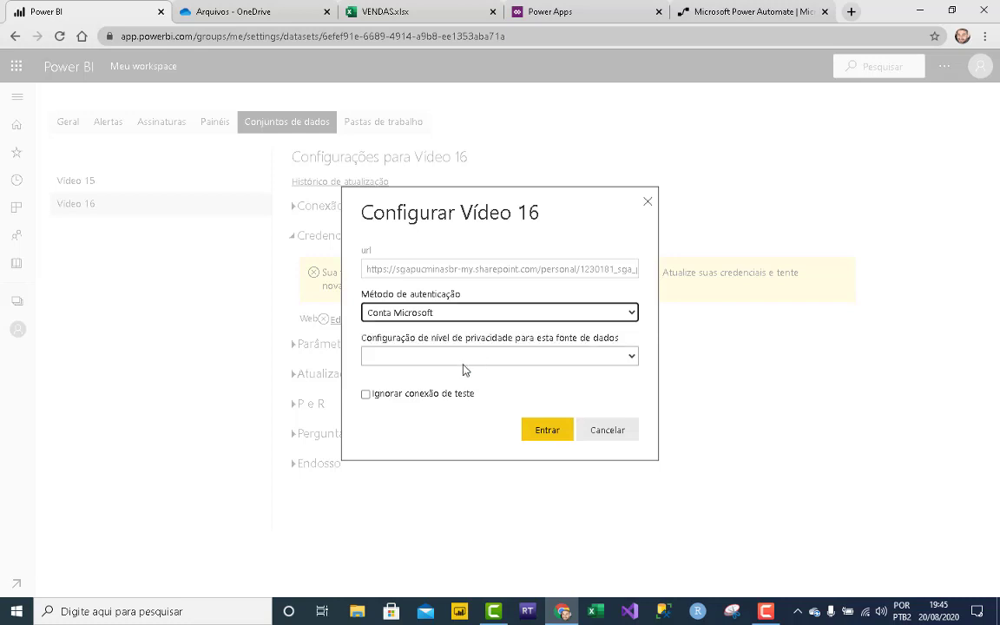
pyautogui.click(456, 356)
pyautogui.click(441, 409)
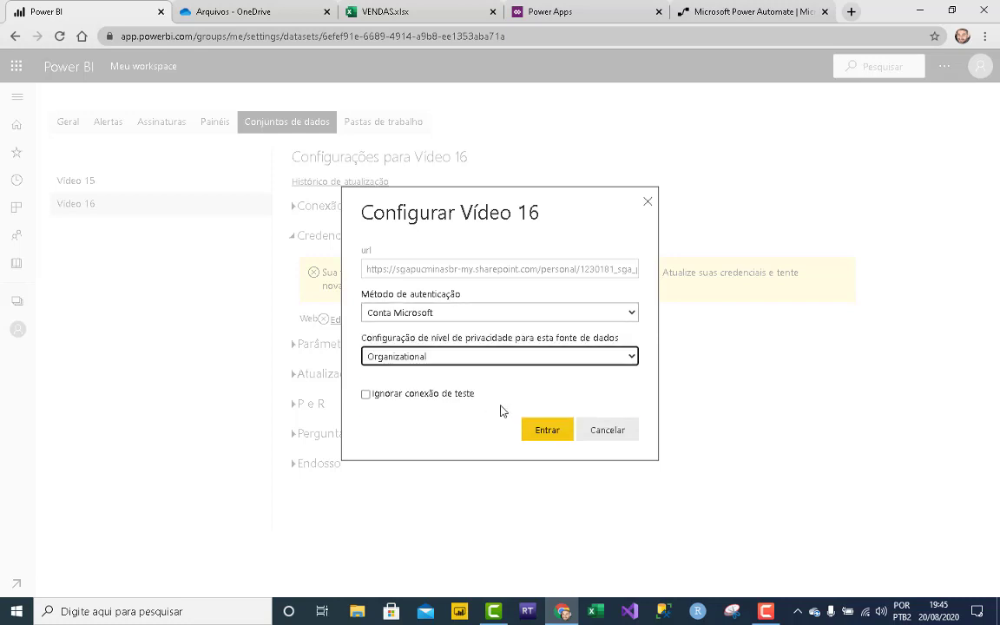
pyautogui.click(558, 430)
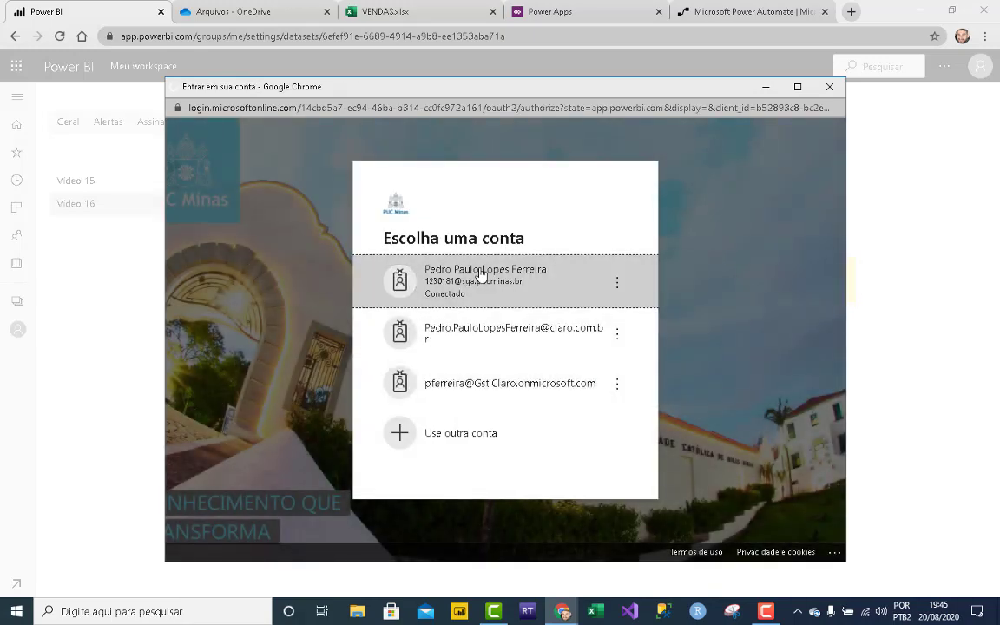
pyautogui.click(482, 275)
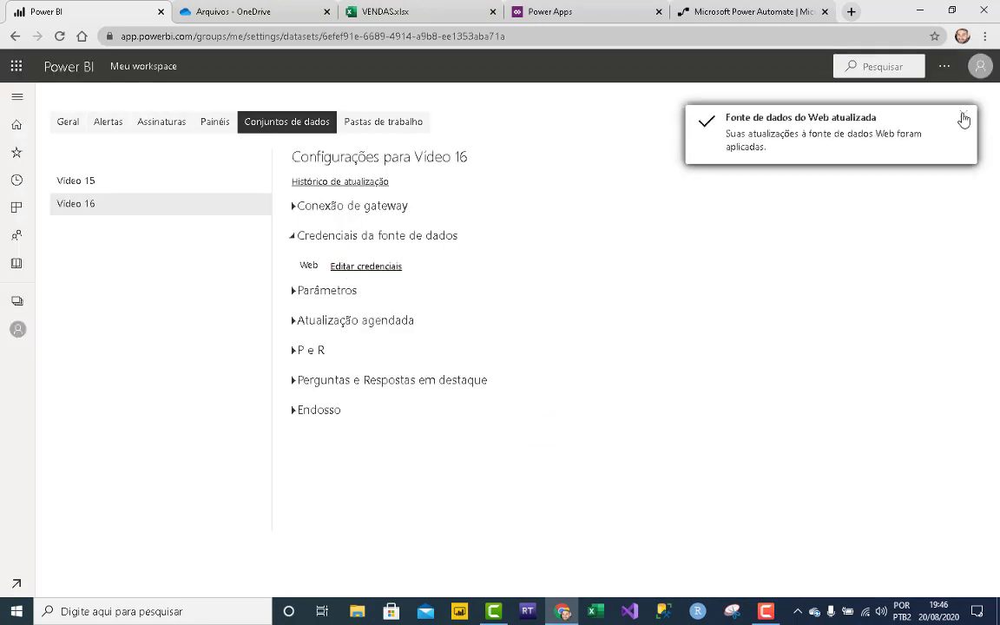
pyautogui.click(964, 120)
# Step: Check whether the Vídeo 16 dataset needs a gateway connection
pyautogui.click(294, 208)
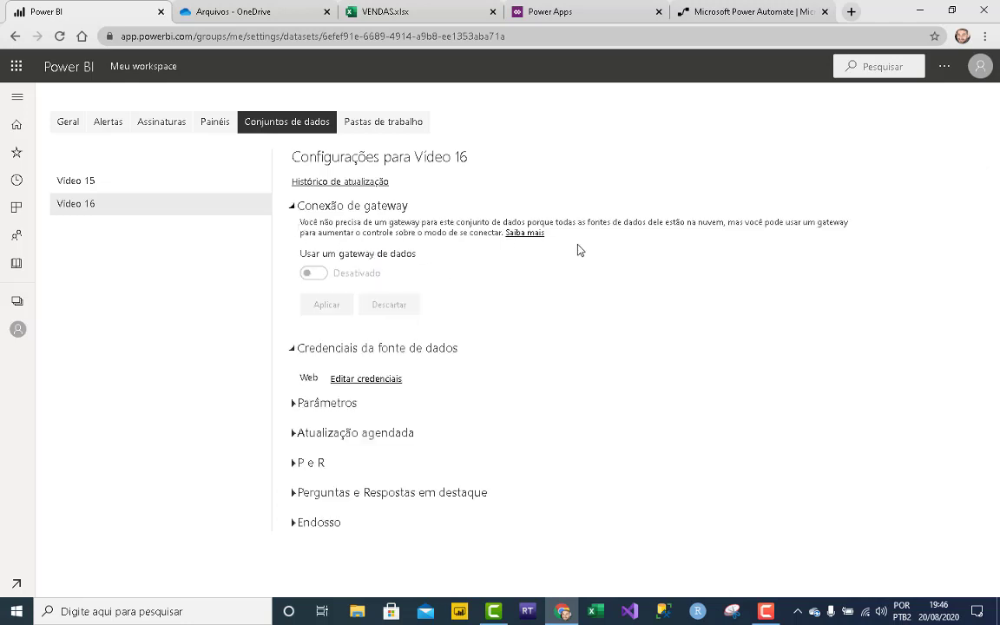
pyautogui.click(294, 208)
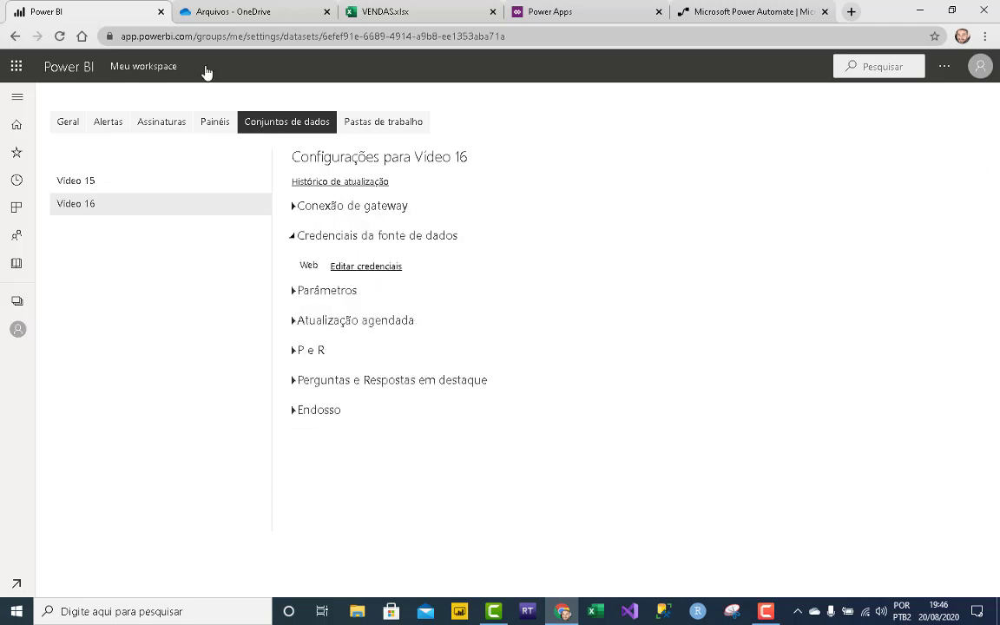
# Step: Open the Vídeo 16 report from Meu workspace and compare its chart with the rows in the VENDAS.xlsx table
pyautogui.click(17, 301)
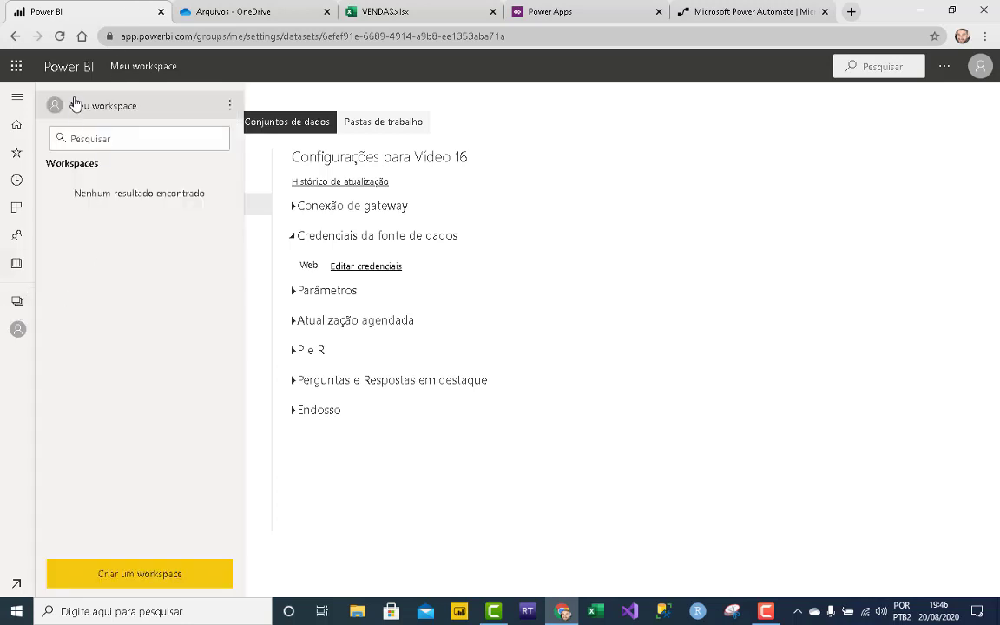
pyautogui.press('Escape')
pyautogui.click(130, 193)
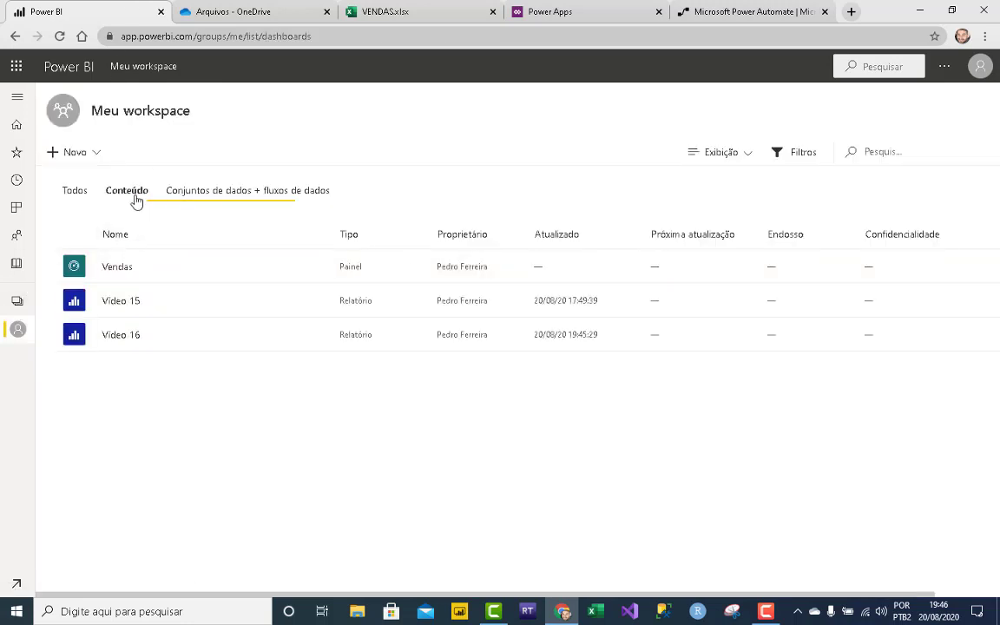
pyautogui.click(122, 338)
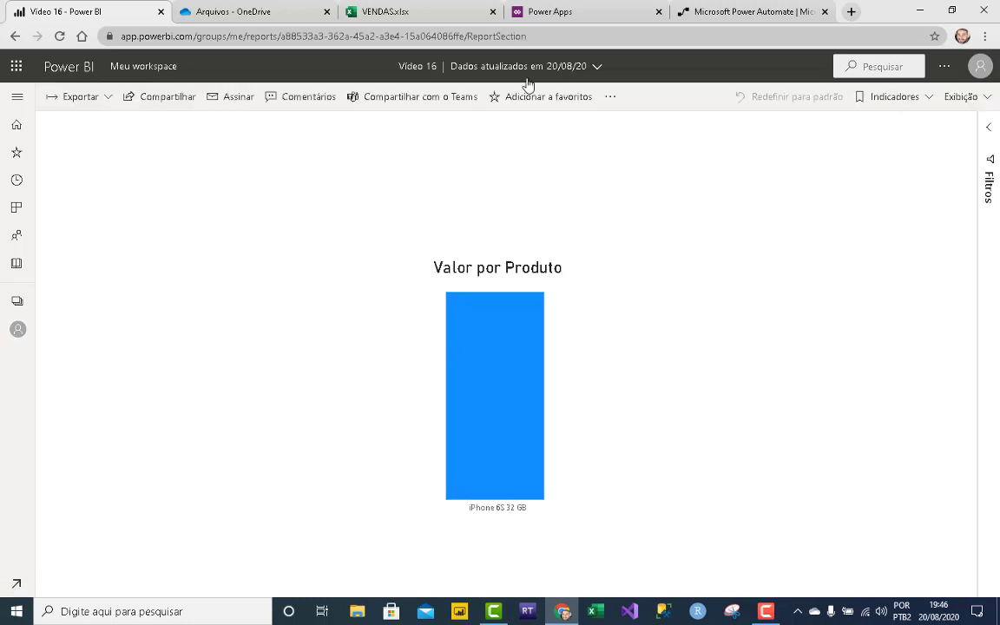
pyautogui.click(437, 10)
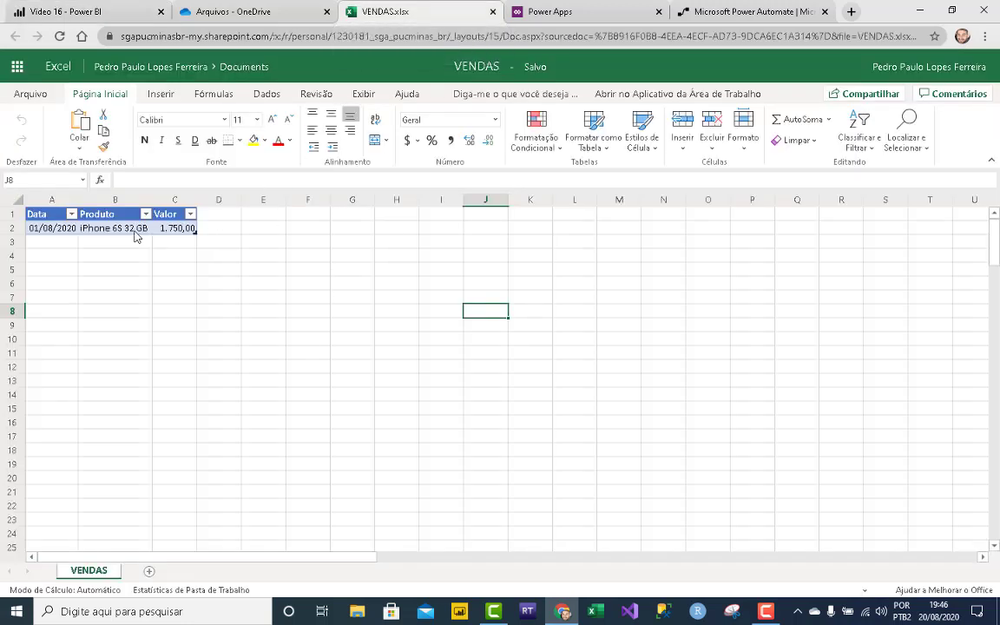
pyautogui.click(43, 243)
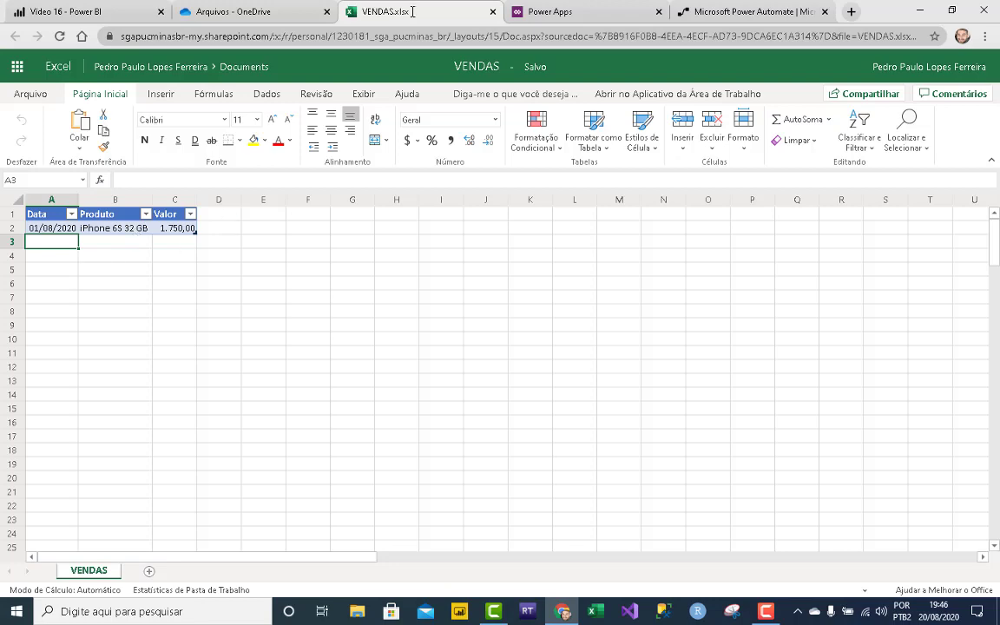
# Step: Switch to Power Apps and create an Excel Online app connected to Tabela1 in the OneDrive for Business file VENDAS.xlsx
pyautogui.click(561, 12)
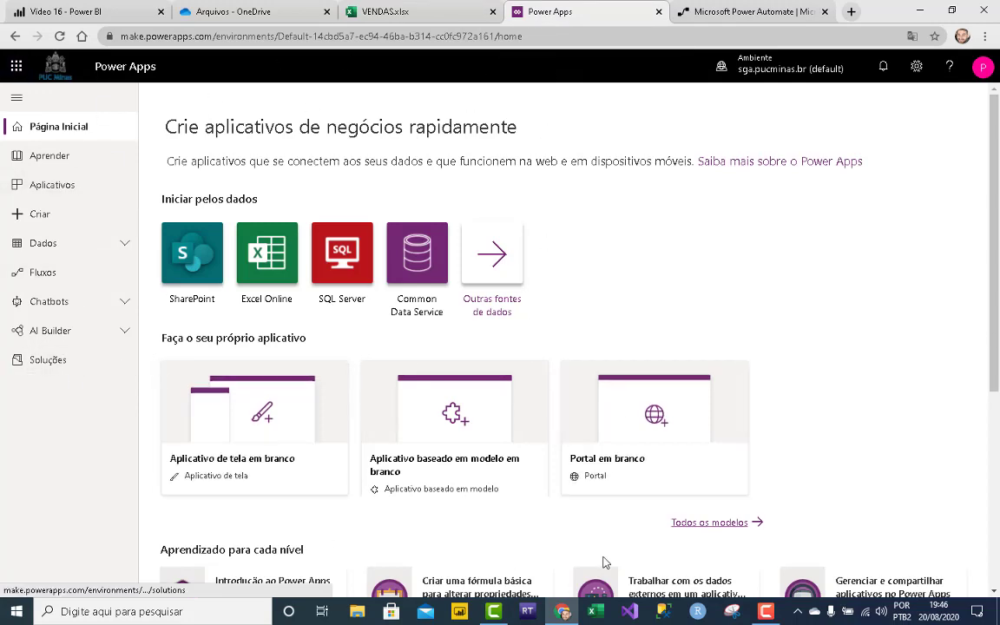
pyautogui.moveTo(997, 233); pyautogui.dragTo(998, 274)
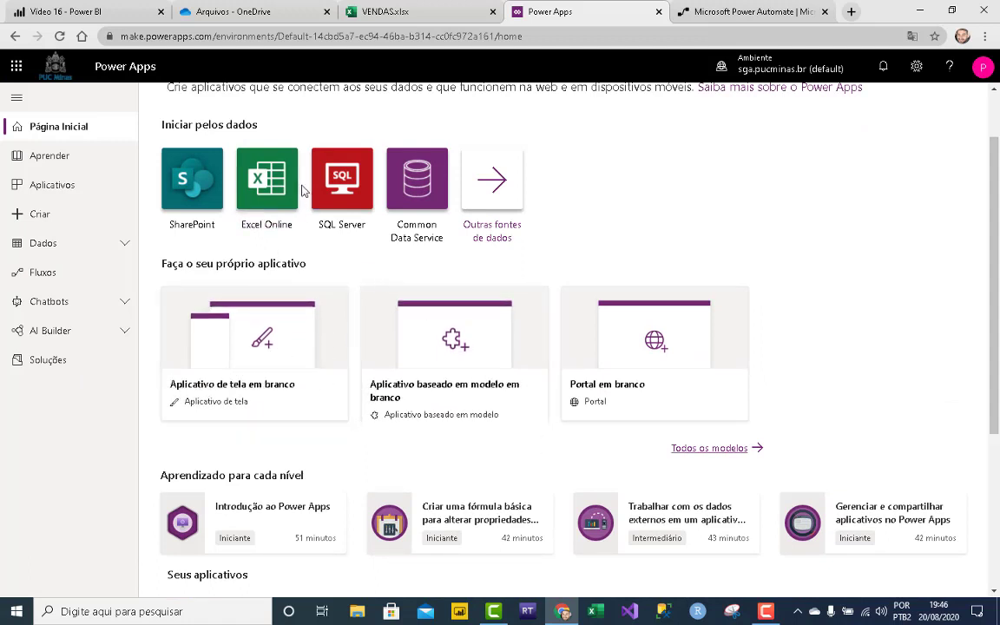
pyautogui.scroll(1, 304, 196)
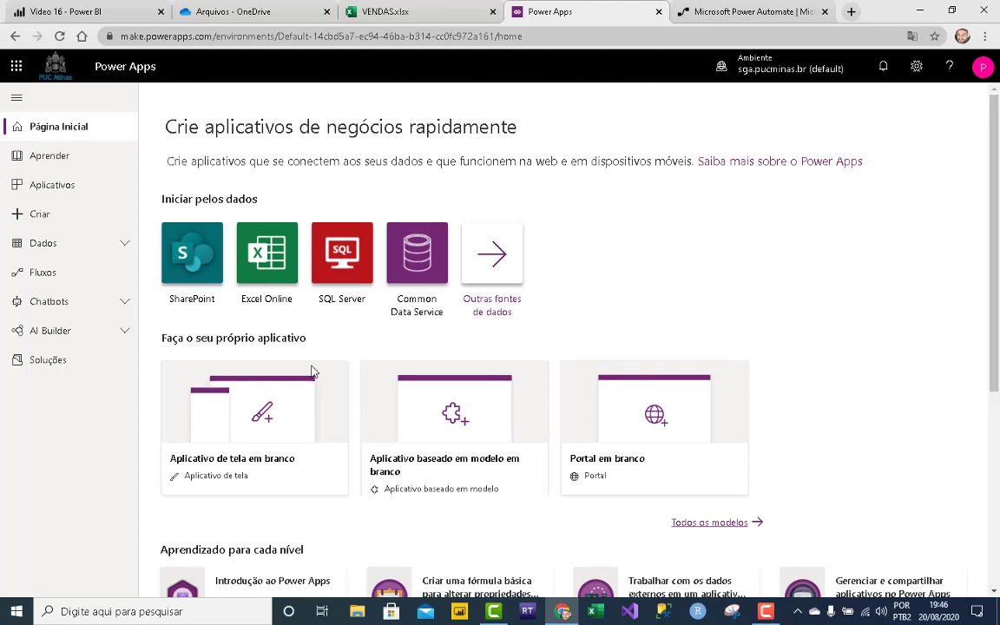
pyautogui.click(267, 254)
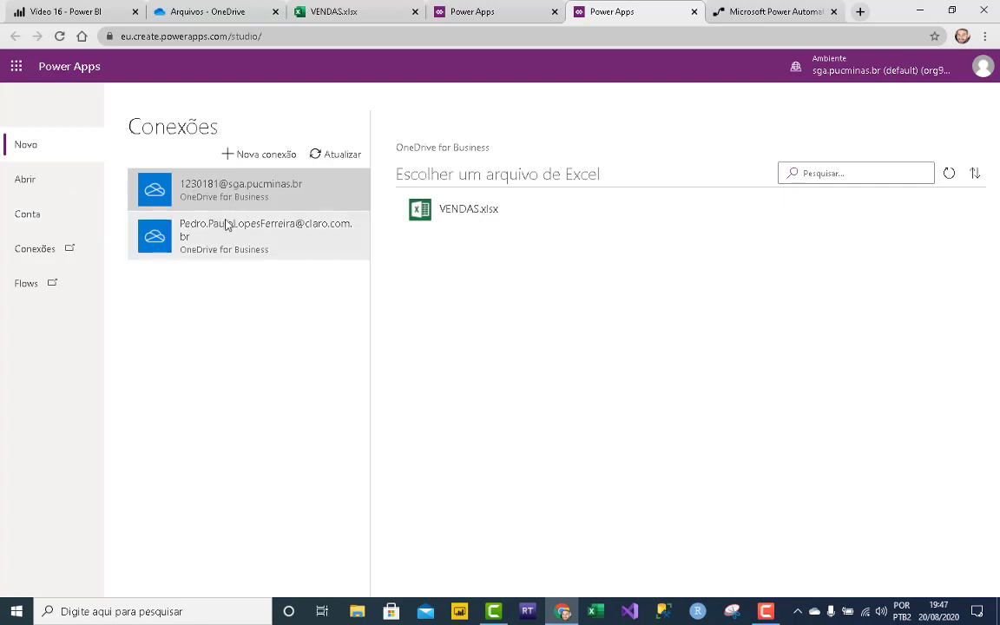
pyautogui.click(458, 223)
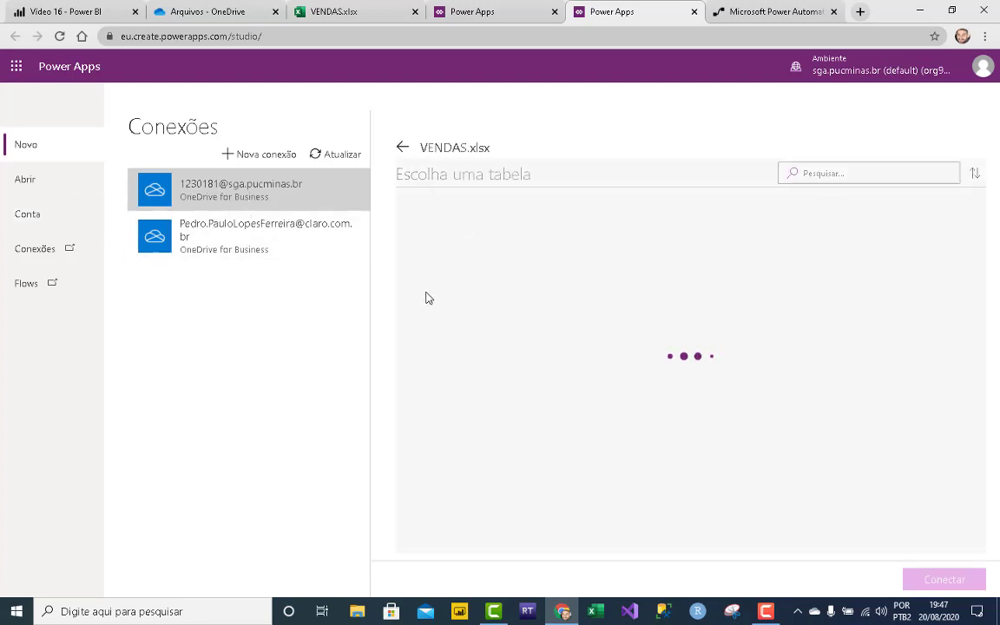
pyautogui.click(460, 220)
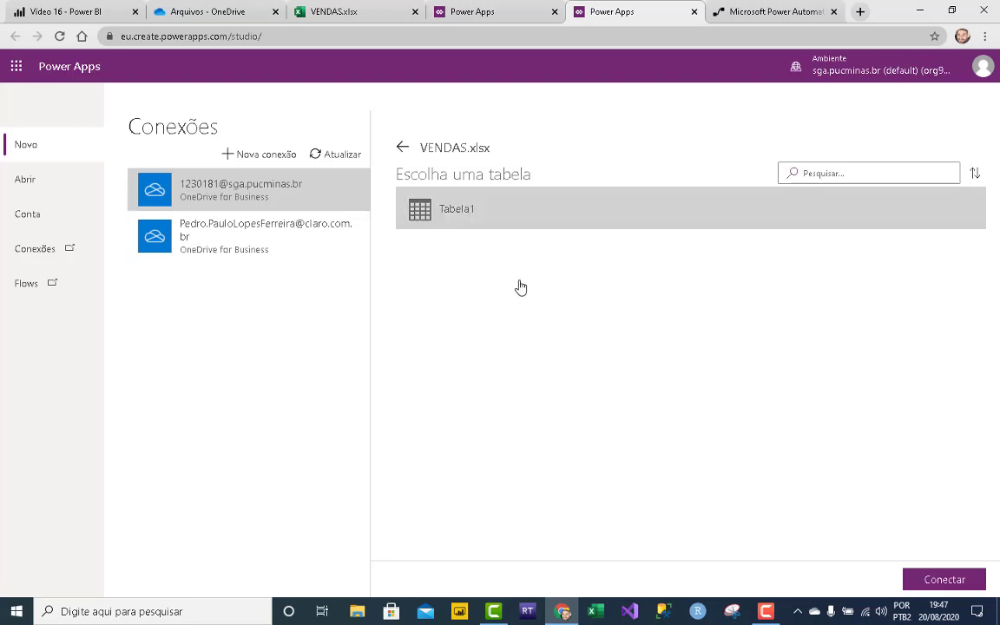
pyautogui.click(945, 577)
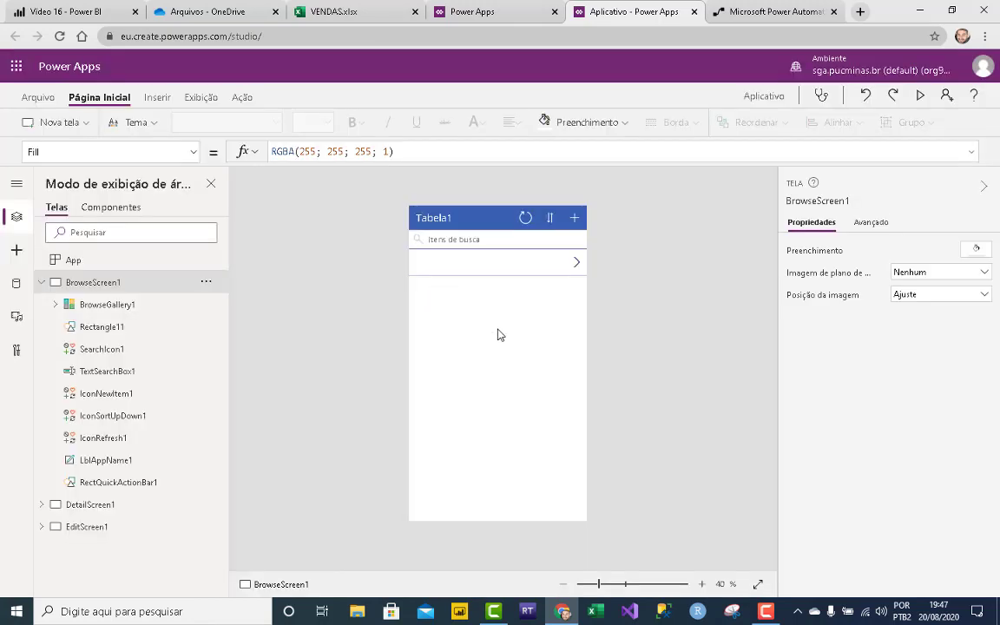
# Step: Change the header label text of BrowseScreen1 to "App Vendas"
pyautogui.click(433, 218)
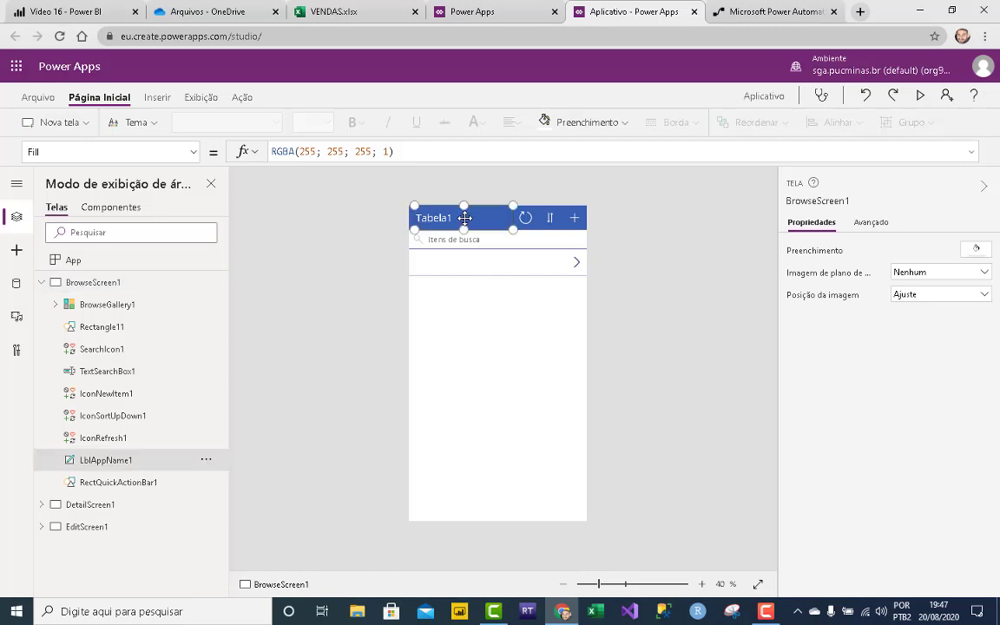
pyautogui.doubleClick(907, 249)
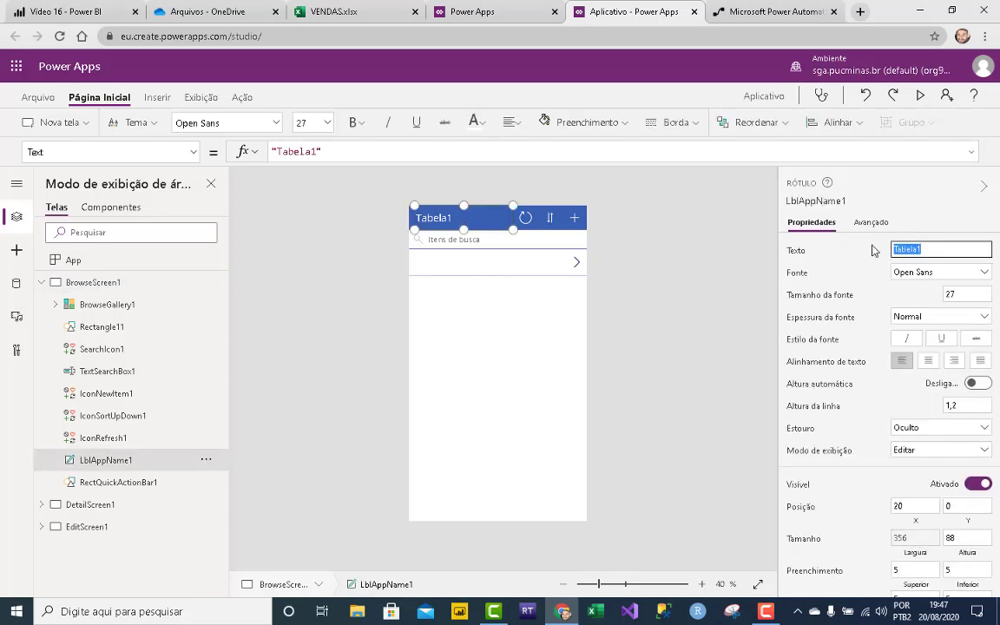
pyautogui.write('App Vendas')
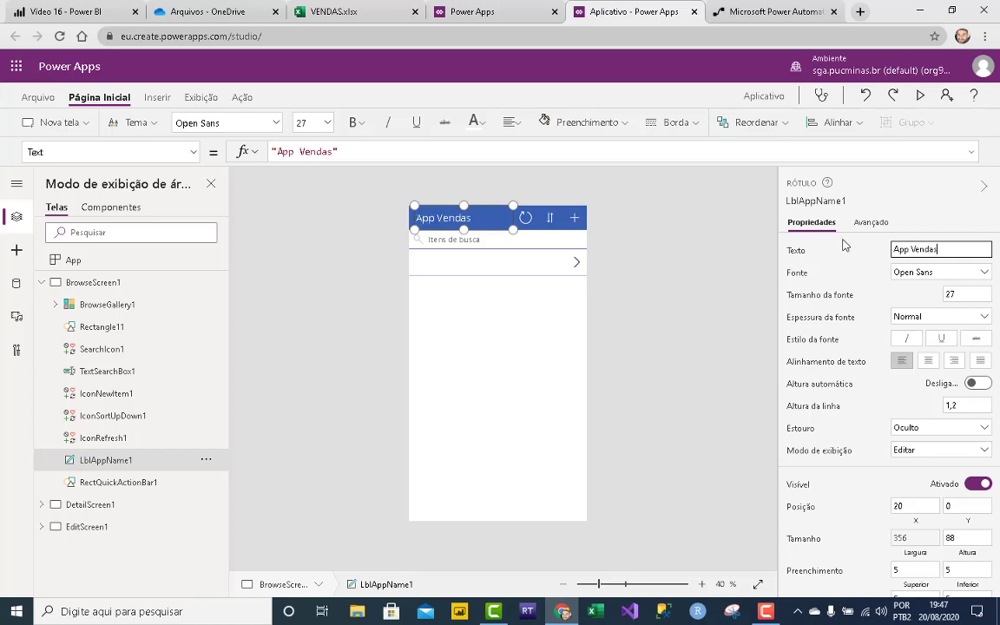
pyautogui.click(695, 339)
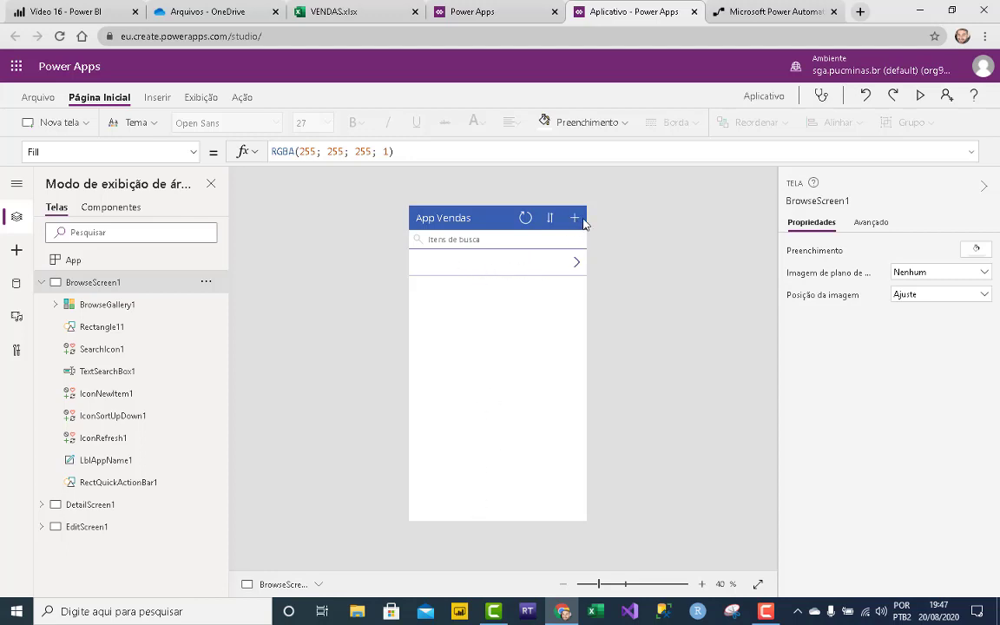
# Step: Change the header label text of DetailScreen1 to "App Vendas"
pyautogui.click(96, 506)
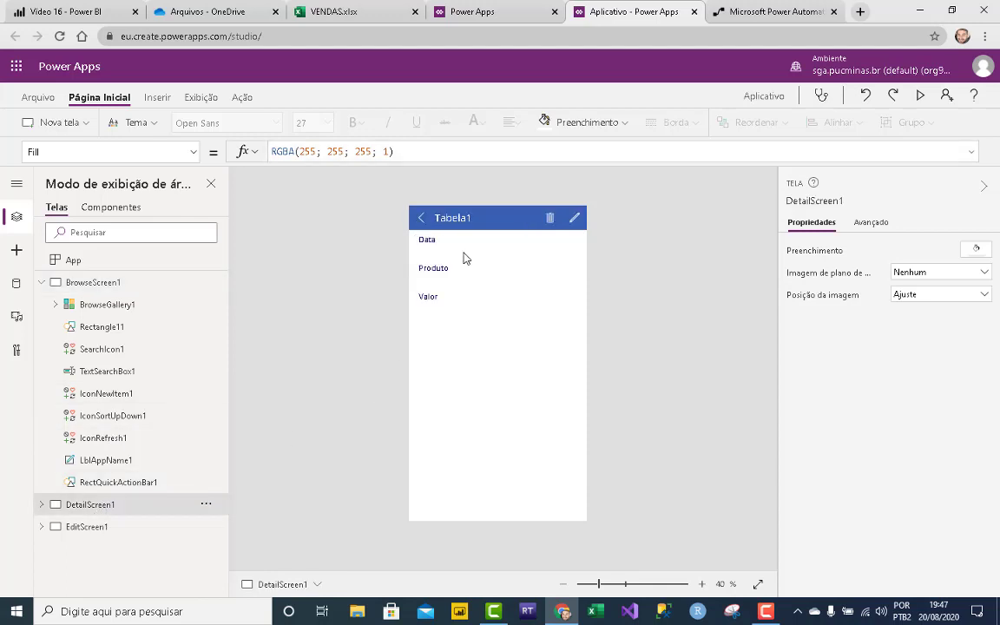
pyautogui.click(475, 226)
pyautogui.doubleClick(946, 251)
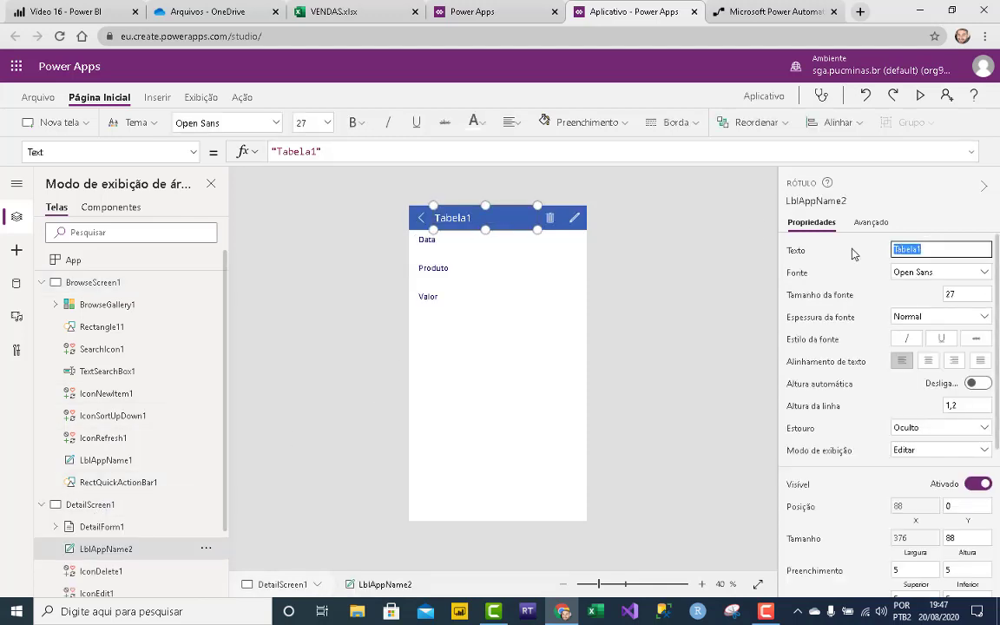
pyautogui.write('App Vendas')
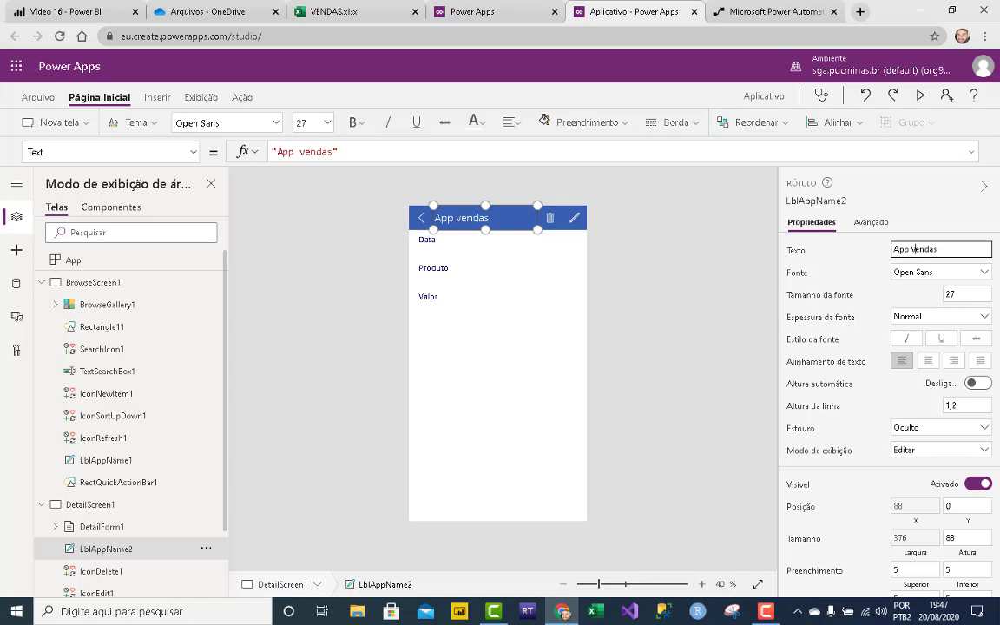
# Step: Change the header label text of EditScreen1 to "App Vendas"
pyautogui.scroll(-2, 130, 556)
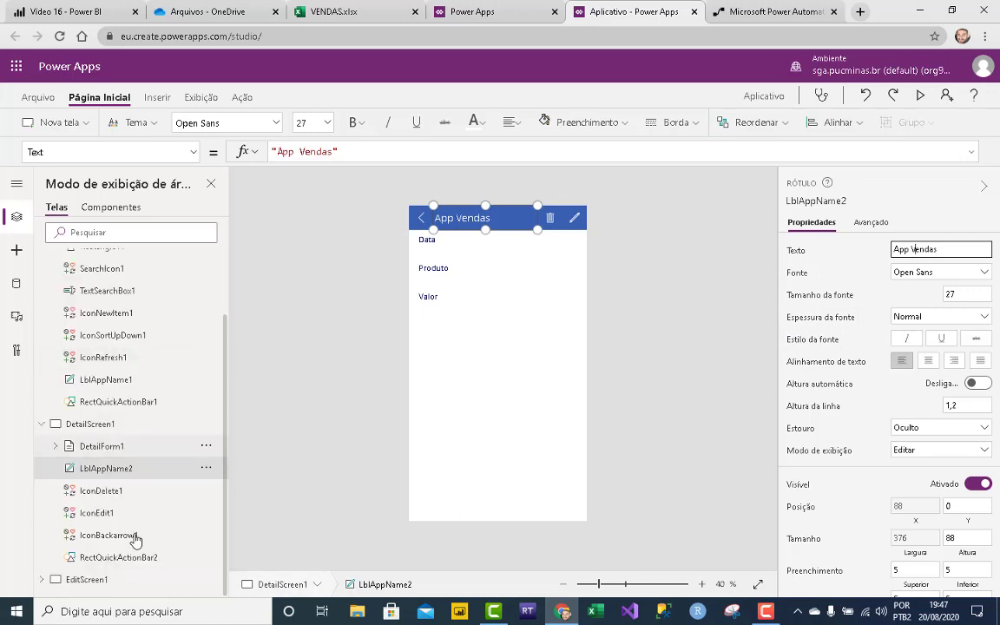
pyautogui.click(103, 580)
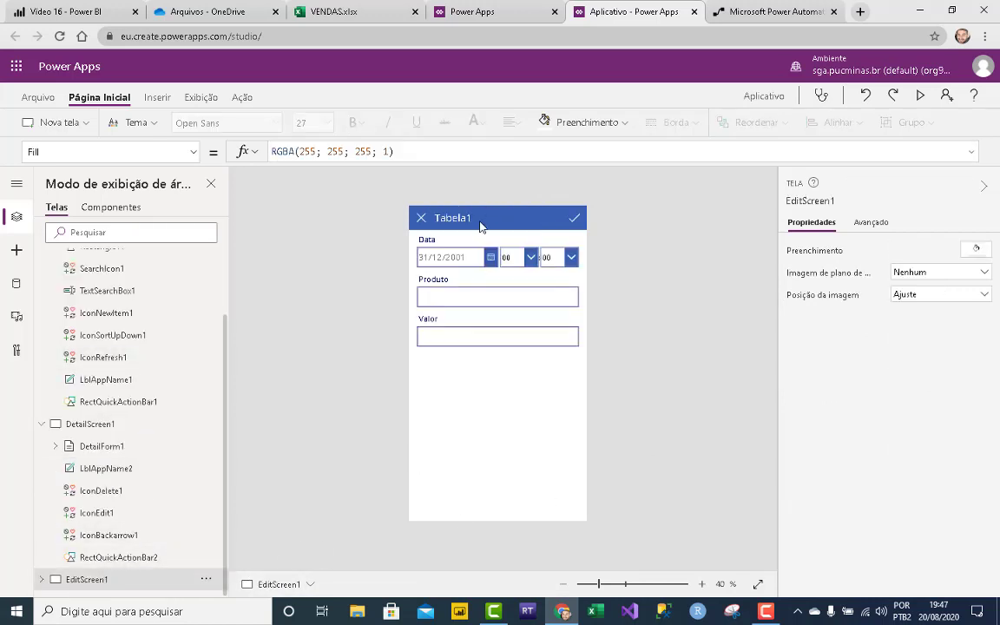
pyautogui.click(480, 225)
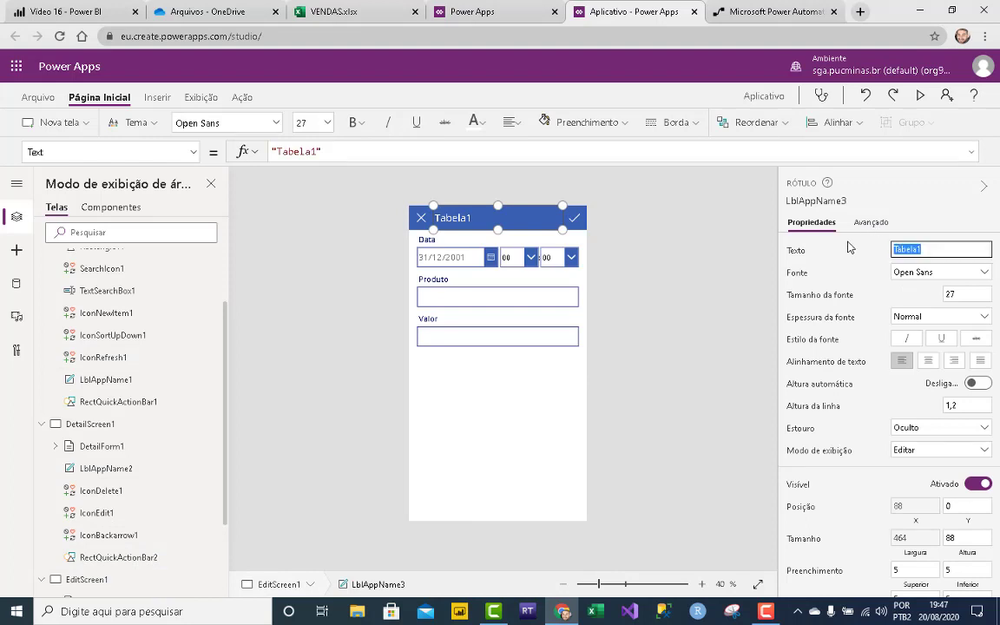
pyautogui.write('App Vendas')
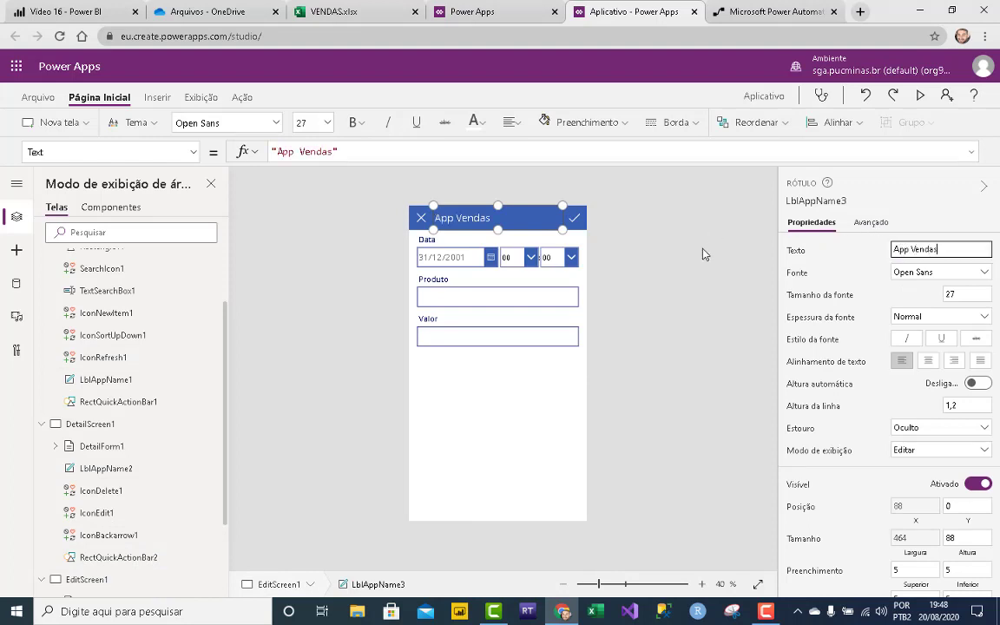
pyautogui.click(540, 379)
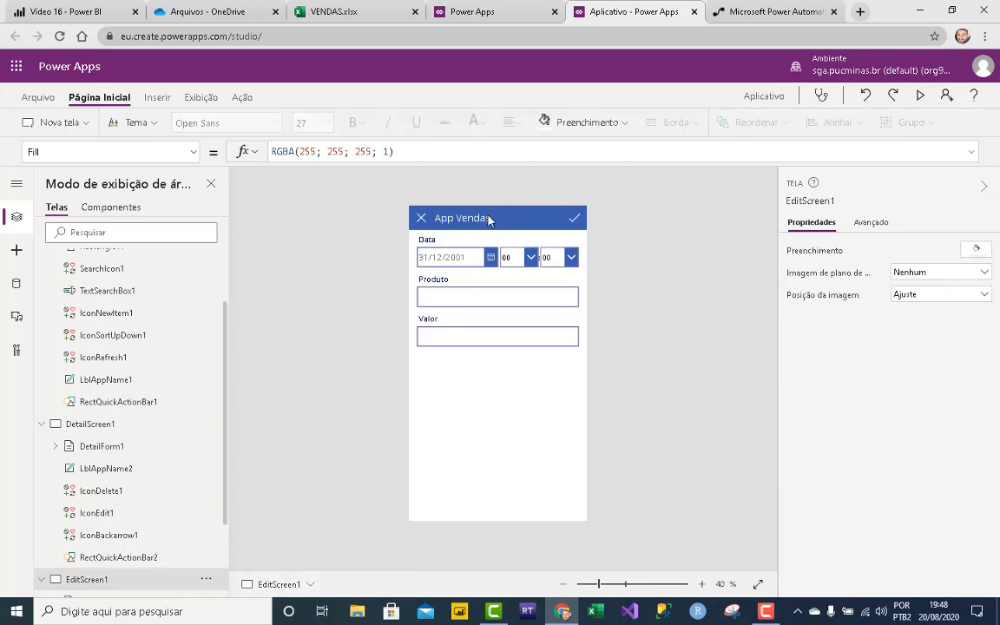
# Step: Preview the app from BrowseScreen1, examine the new record form and its date and time fields, and leave without adding a record
pyautogui.click(108, 423)
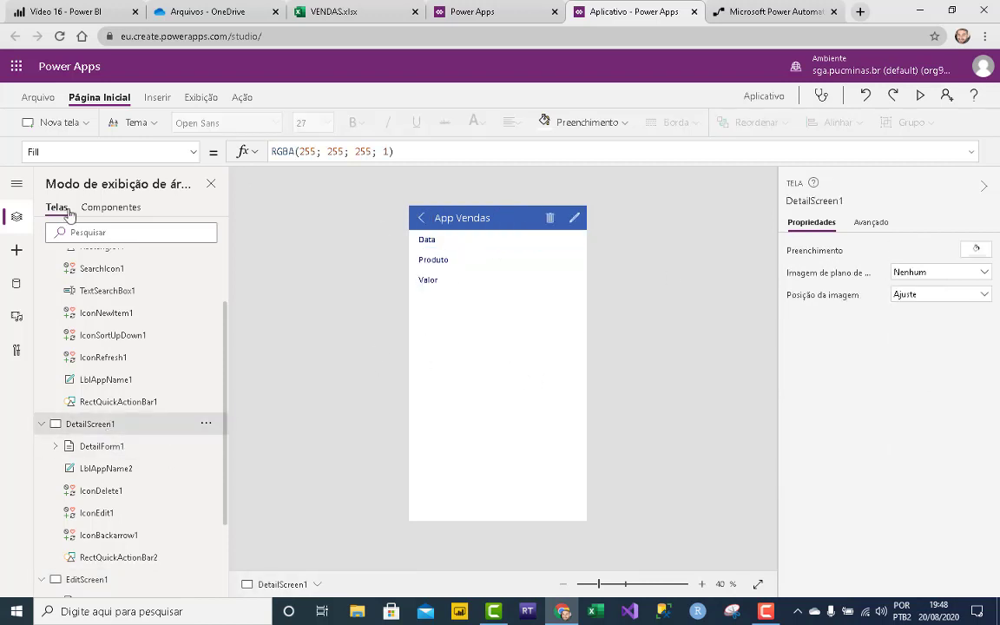
pyautogui.scroll(2, 78, 286)
pyautogui.click(98, 282)
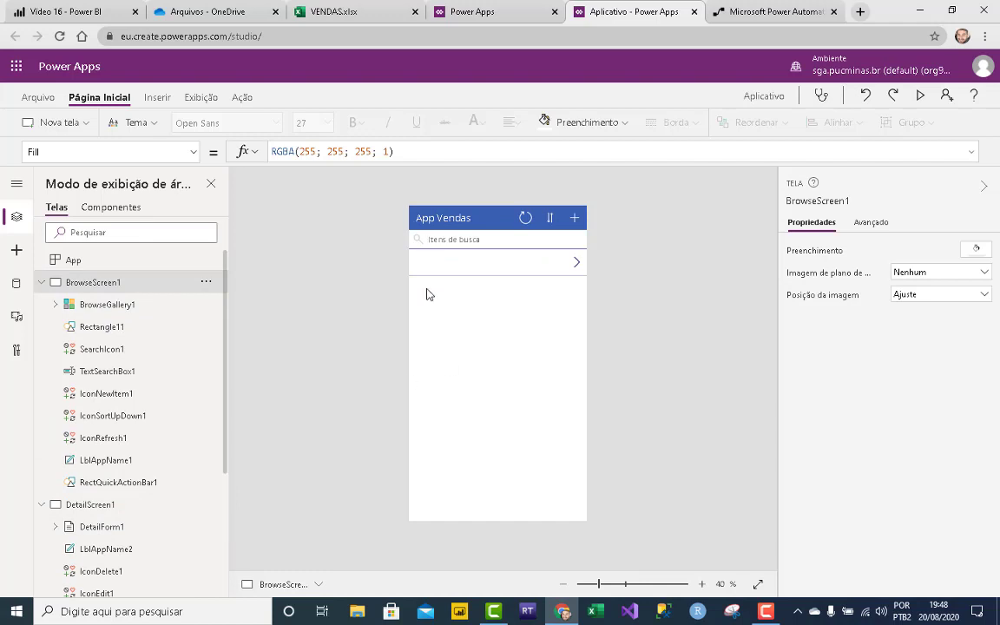
pyautogui.click(923, 96)
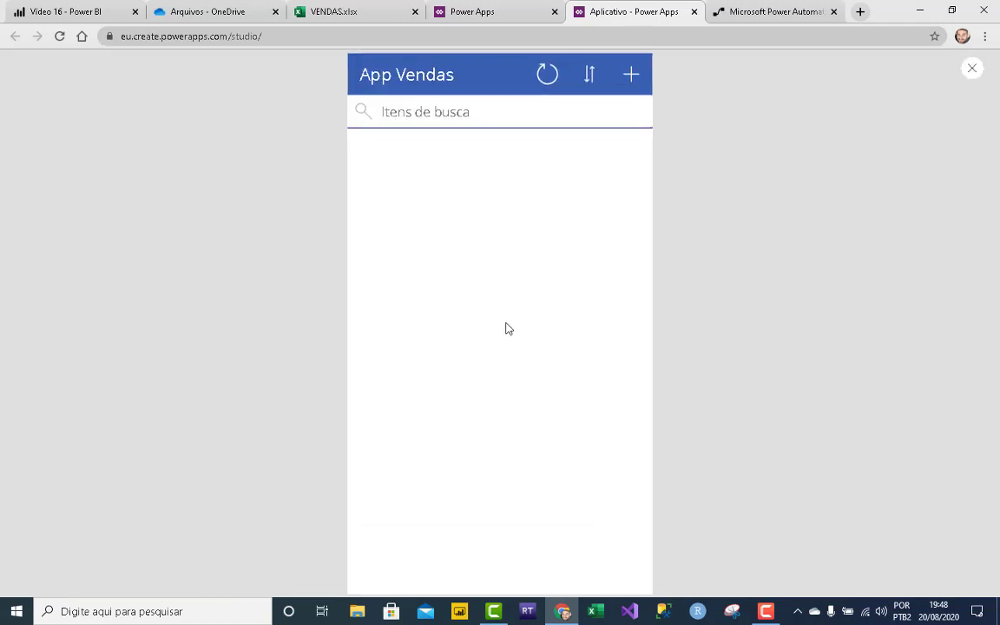
pyautogui.click(632, 75)
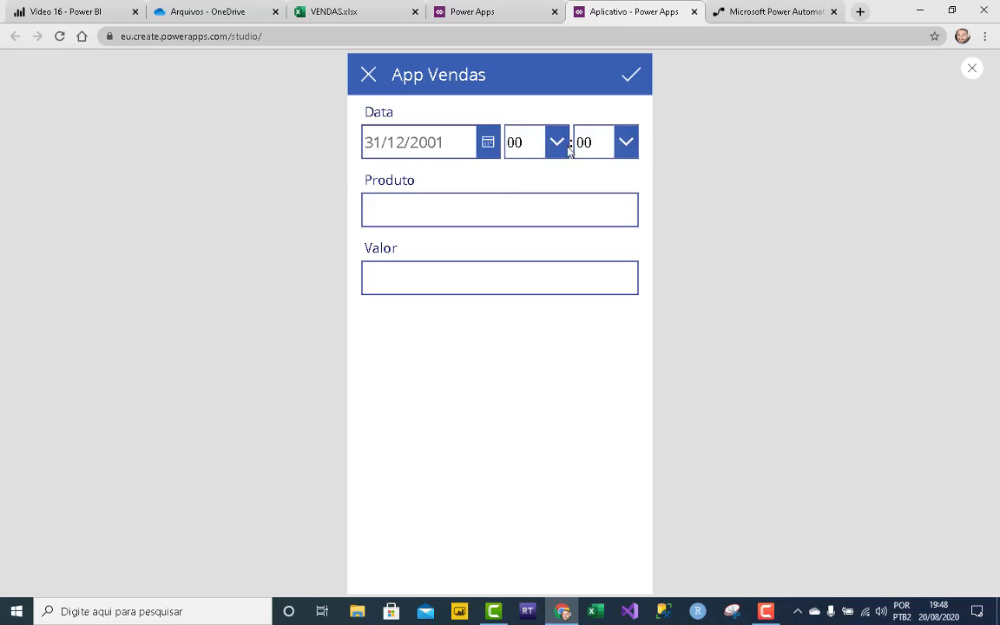
pyautogui.click(563, 146)
pyautogui.click(569, 148)
pyautogui.click(629, 149)
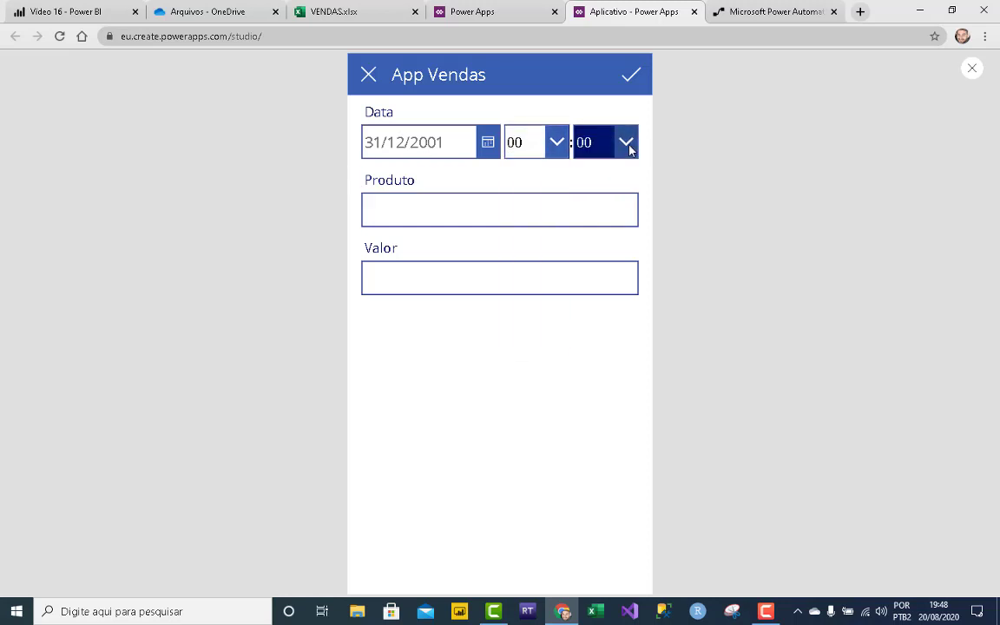
pyautogui.click(630, 149)
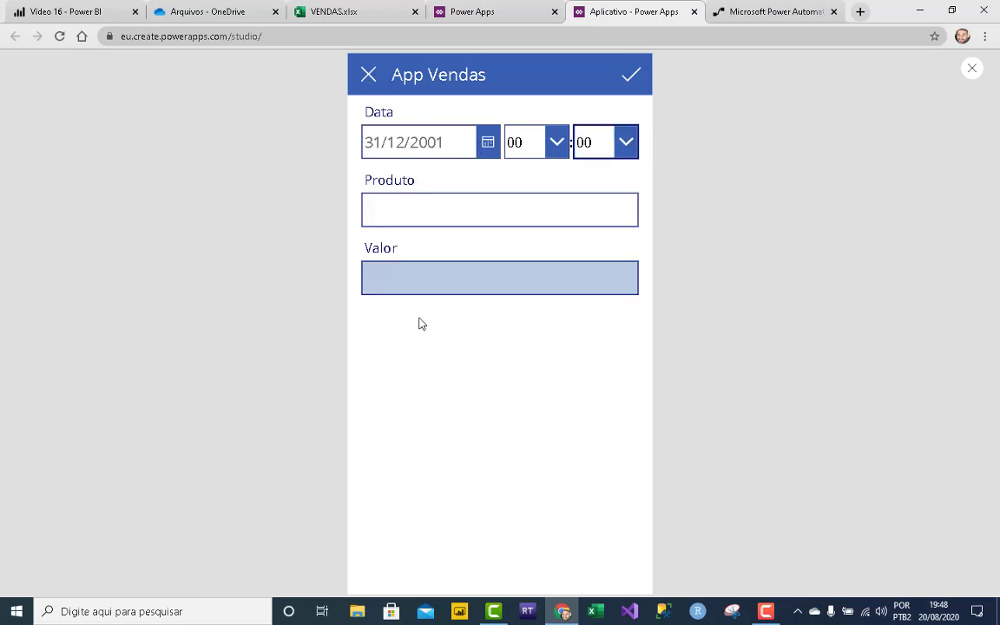
pyautogui.click(370, 86)
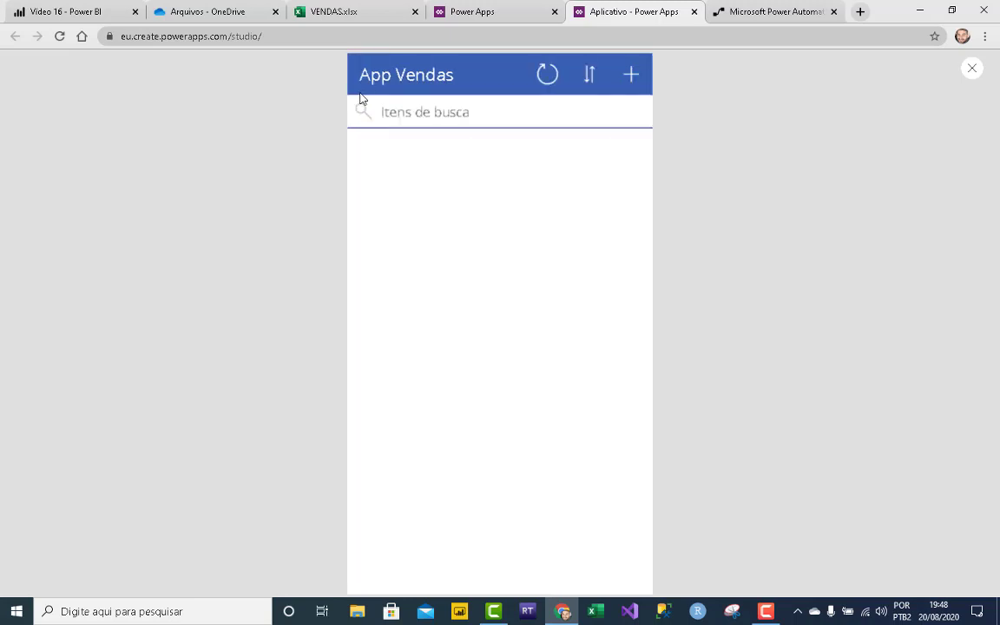
pyautogui.click(972, 69)
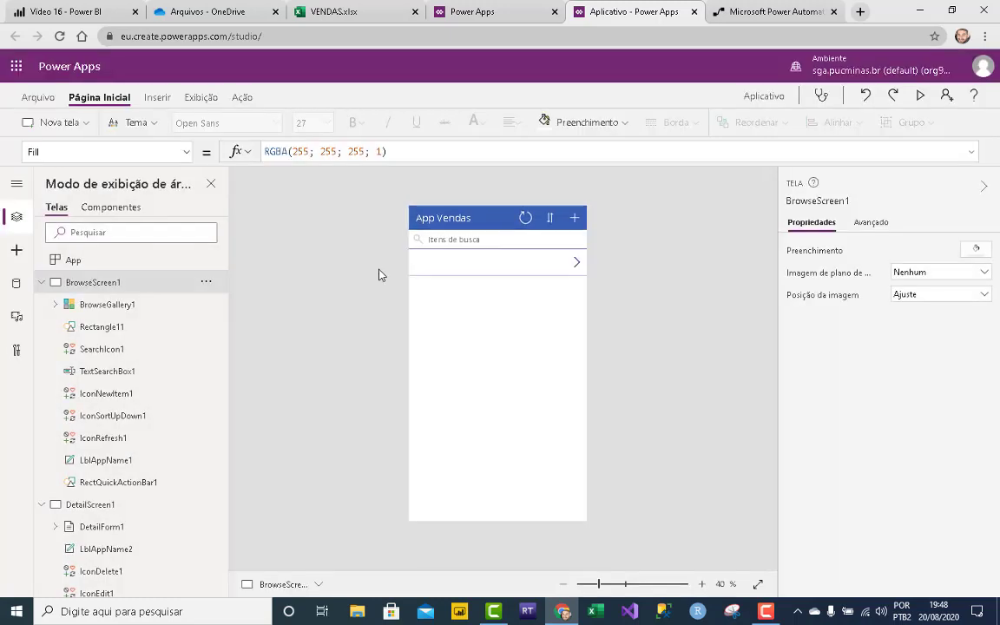
# Step: Set the app's name to "App de Vendas - Power Platform" in its settings
pyautogui.click(39, 101)
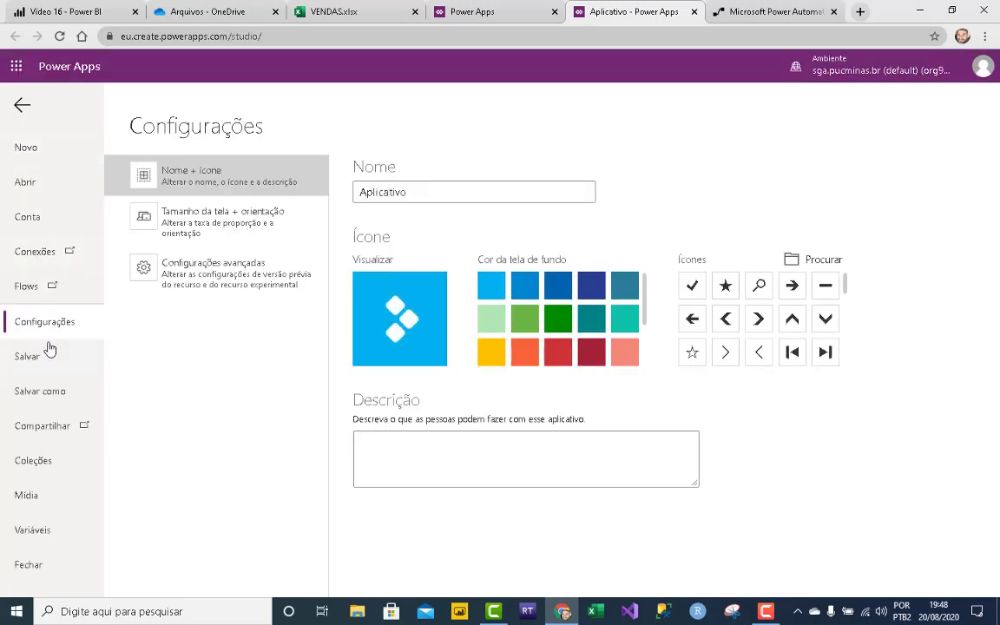
pyautogui.doubleClick(355, 187)
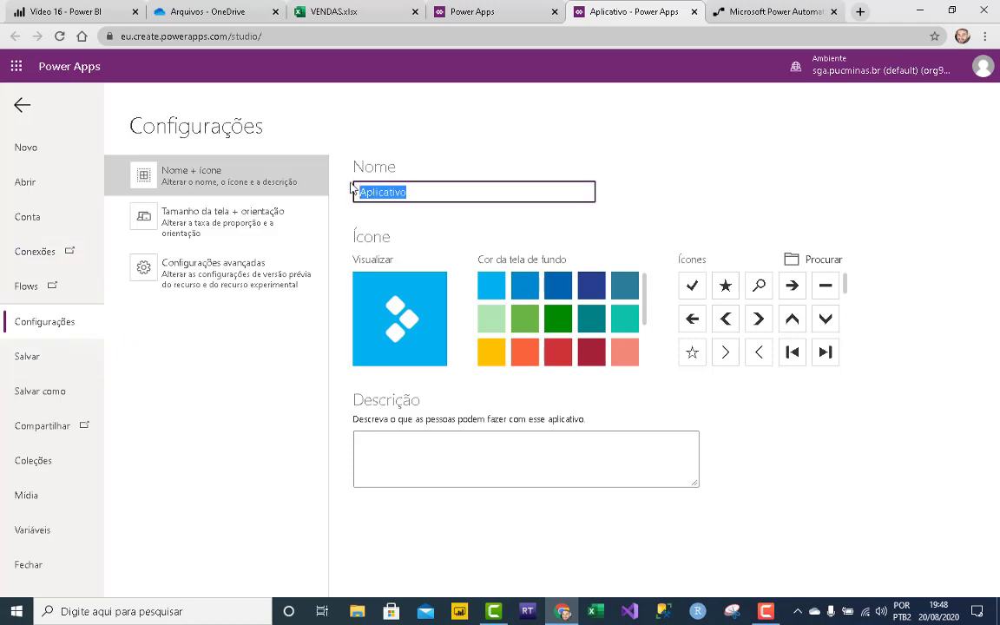
pyautogui.write('A')
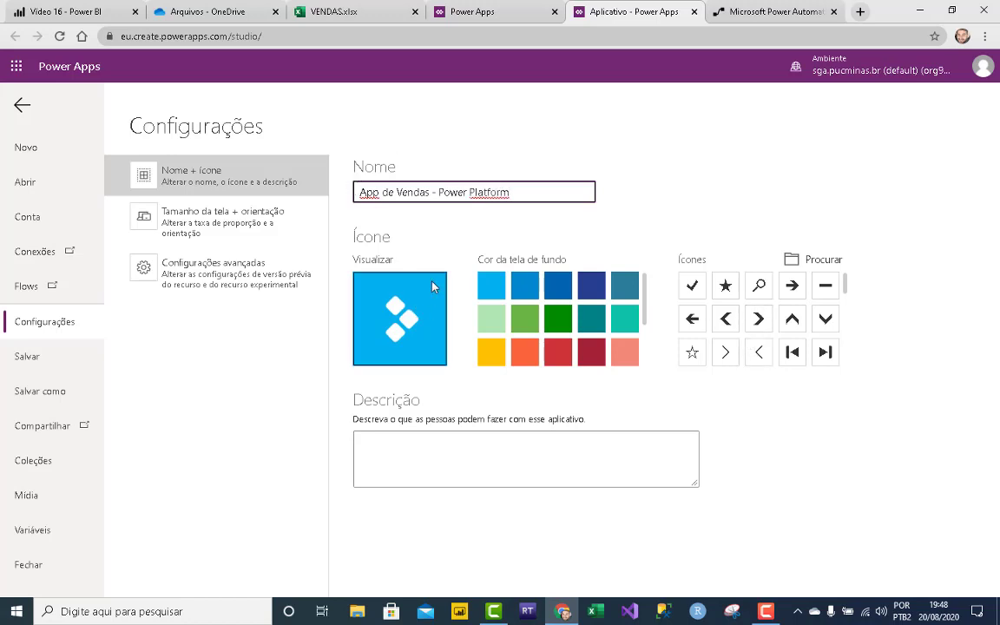
# Step: Set the app icon's background colour to yellow and save "App de Vendas - Power Platform" to the cloud
pyautogui.click(497, 348)
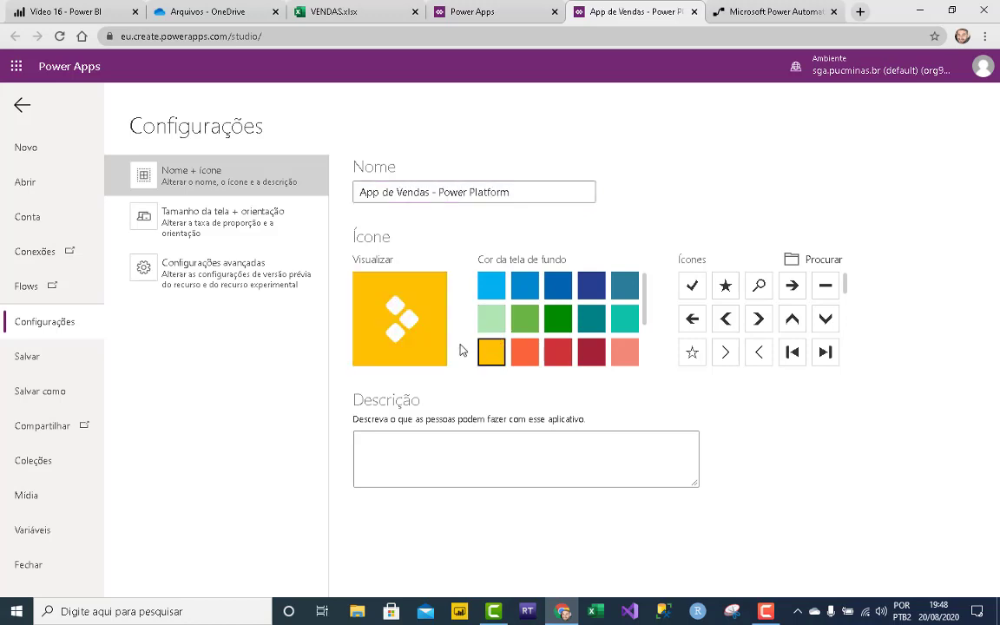
pyautogui.click(47, 364)
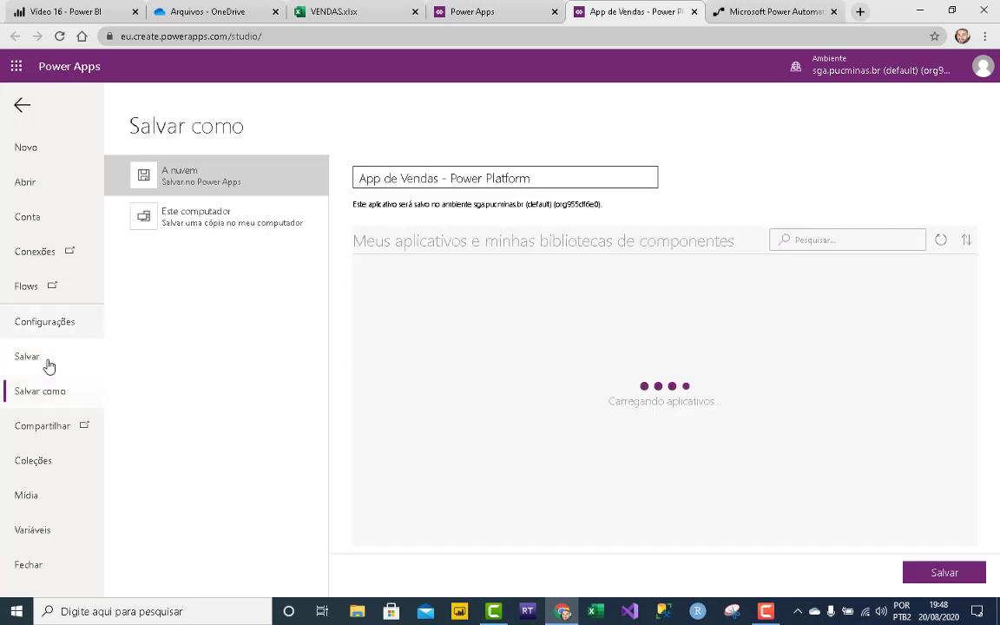
pyautogui.click(958, 575)
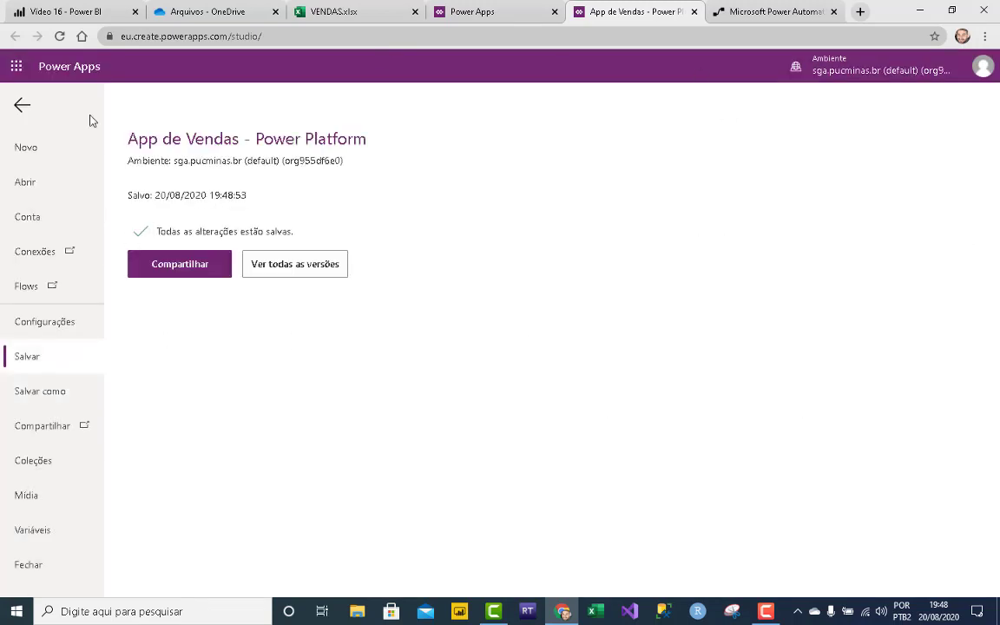
# Step: Launch the saved app from the web link on its details page, without sharing it with anyone
pyautogui.click(179, 264)
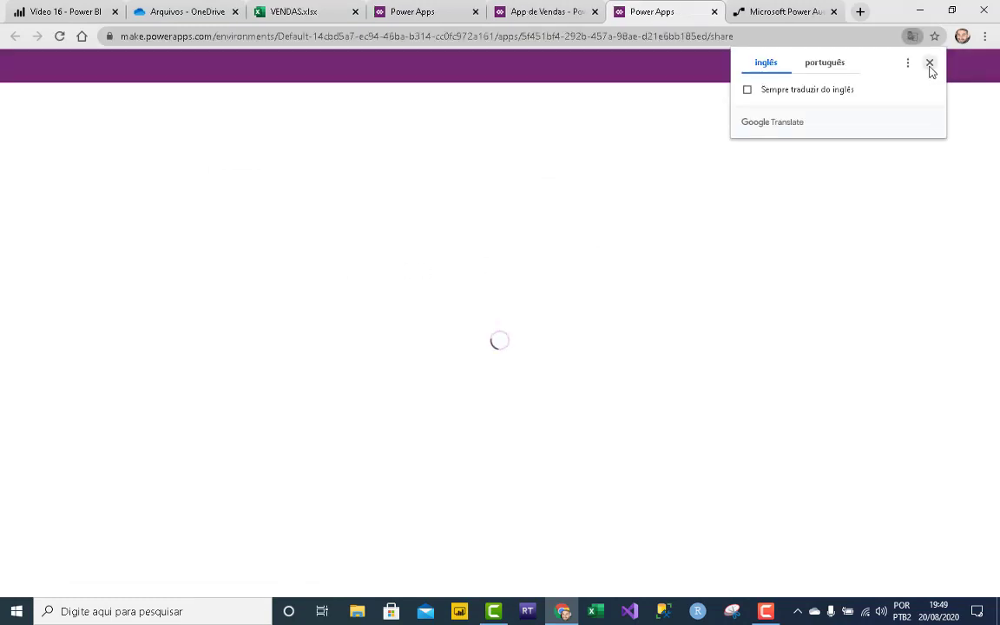
pyautogui.click(930, 65)
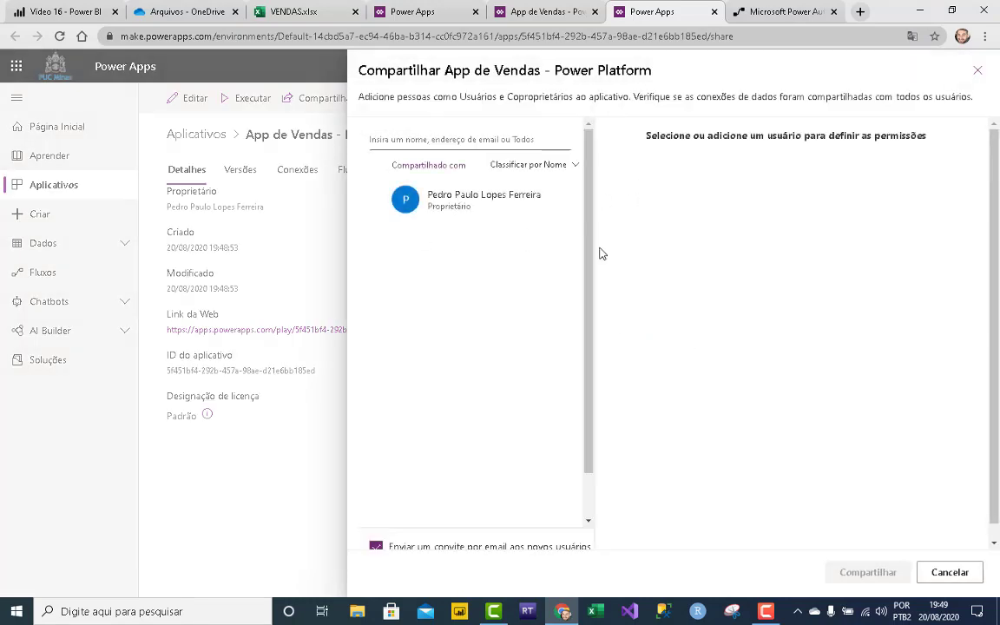
pyautogui.click(950, 573)
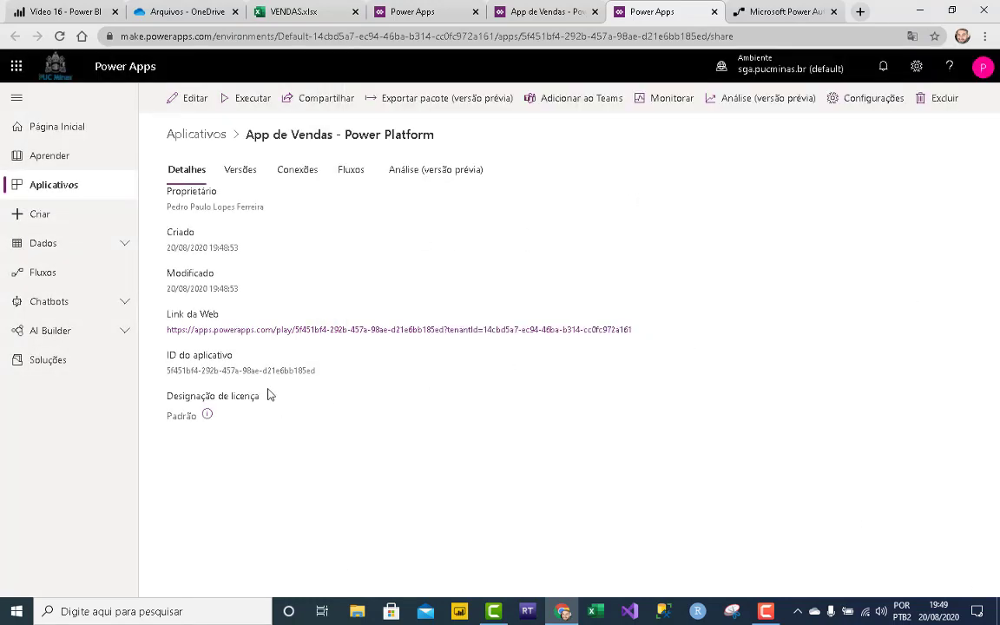
pyautogui.click(558, 334)
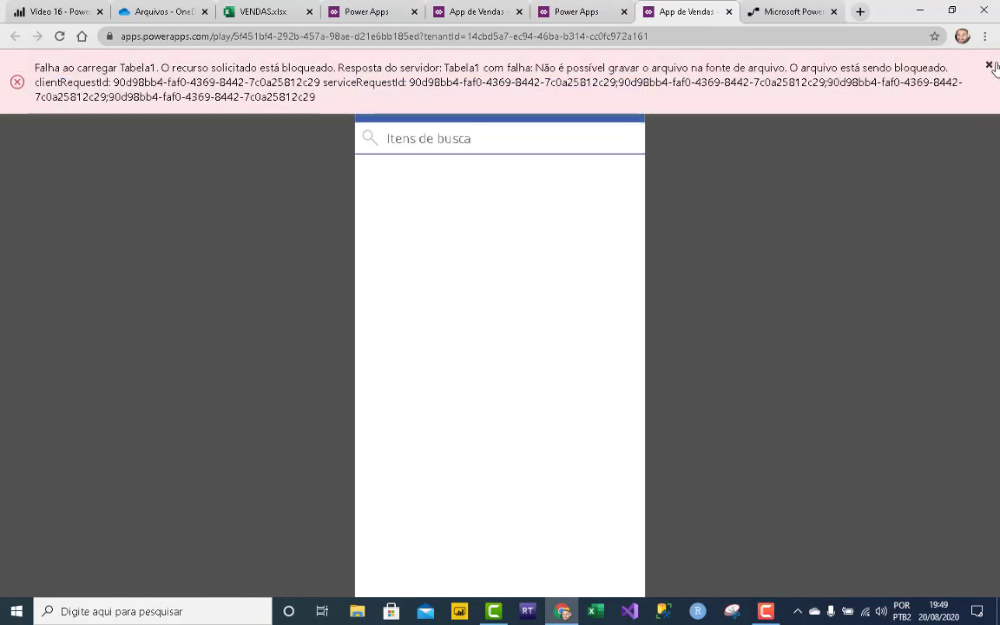
# Step: Close the open VENDAS.xlsx workbook to release the file and reload the running sales app
pyautogui.click(271, 16)
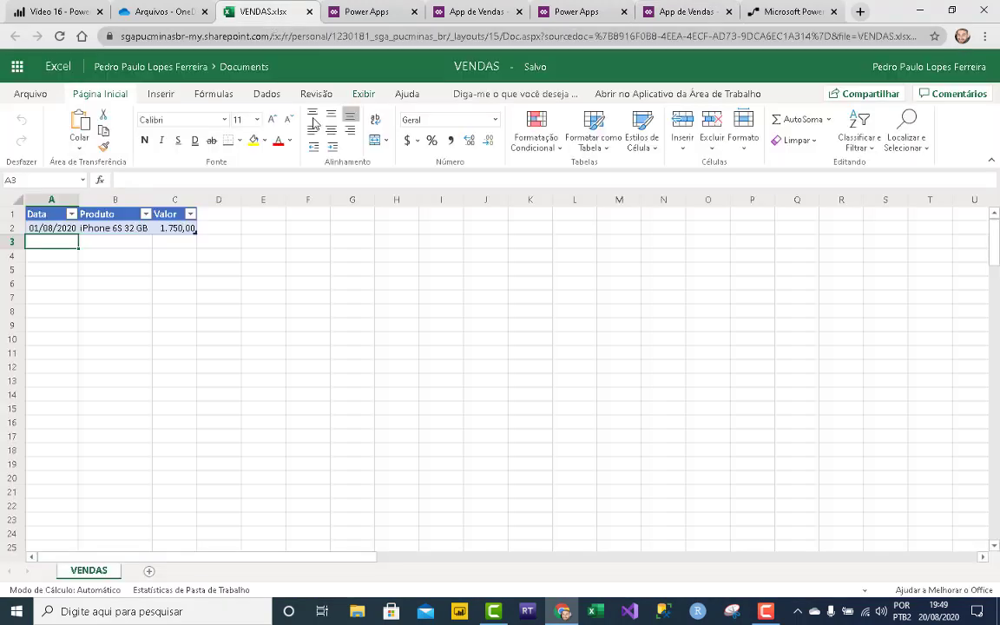
pyautogui.click(309, 12)
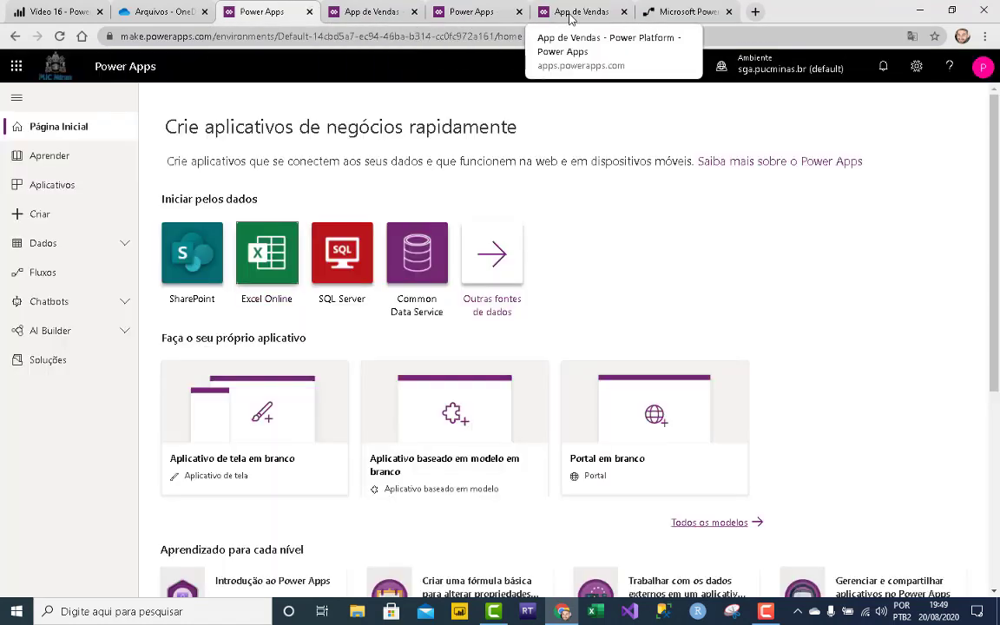
pyautogui.click(566, 15)
pyautogui.click(59, 36)
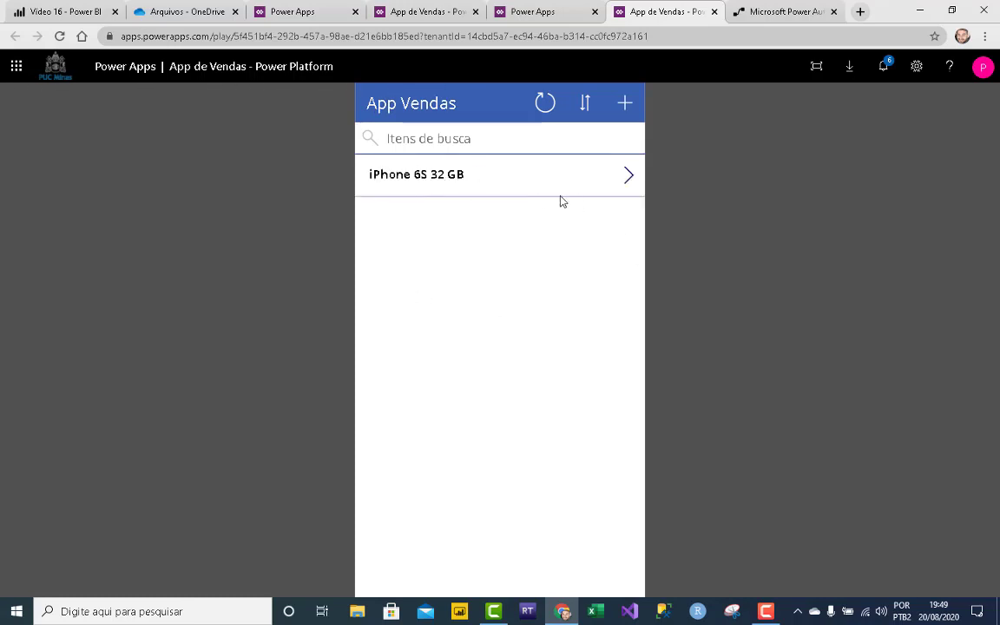
# Step: Add a sales record with Produto "AirPods 2" and Valor 1500, without a date, and view its details in the app
pyautogui.click(625, 106)
pyautogui.click(488, 173)
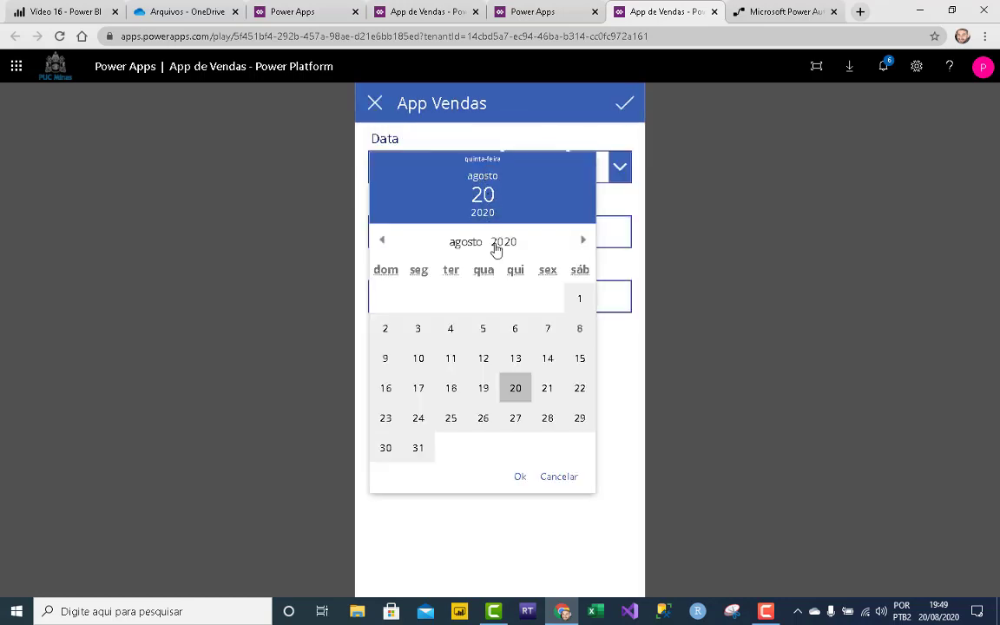
pyautogui.click(516, 393)
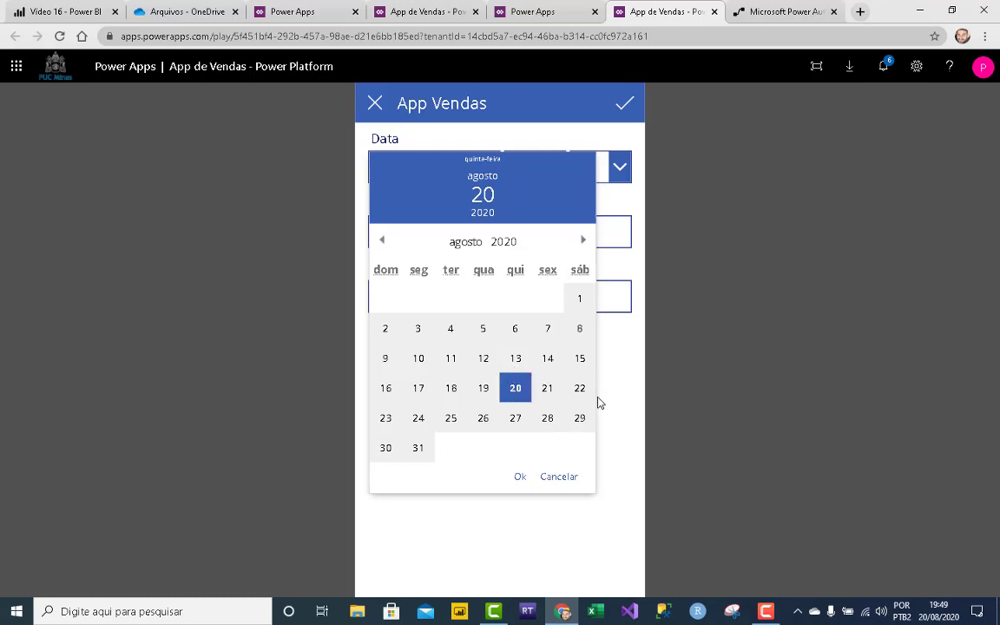
pyautogui.click(618, 386)
pyautogui.click(479, 233)
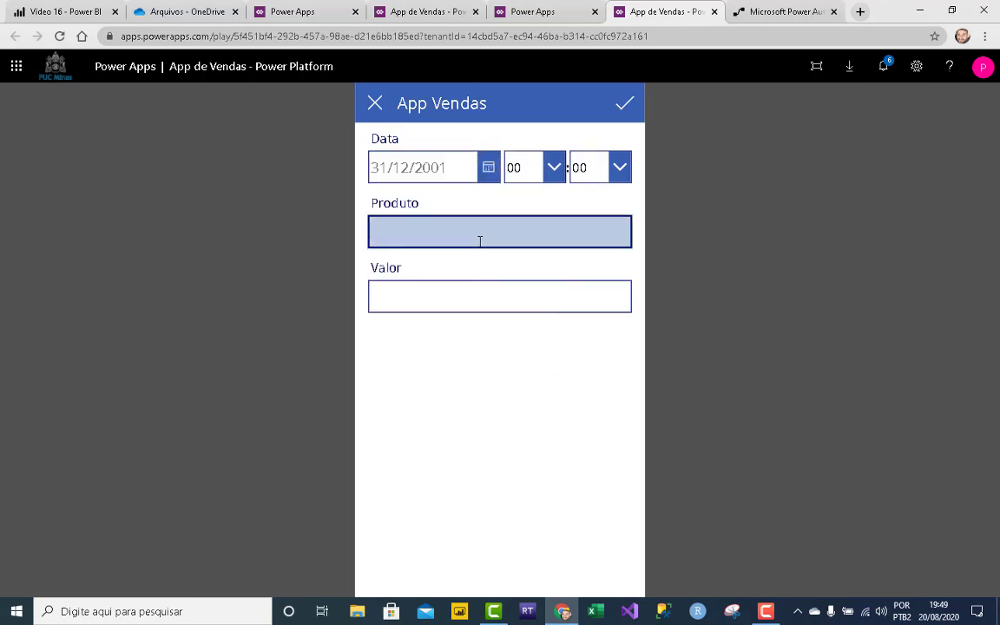
pyautogui.write('AirPods 2')
pyautogui.click(473, 303)
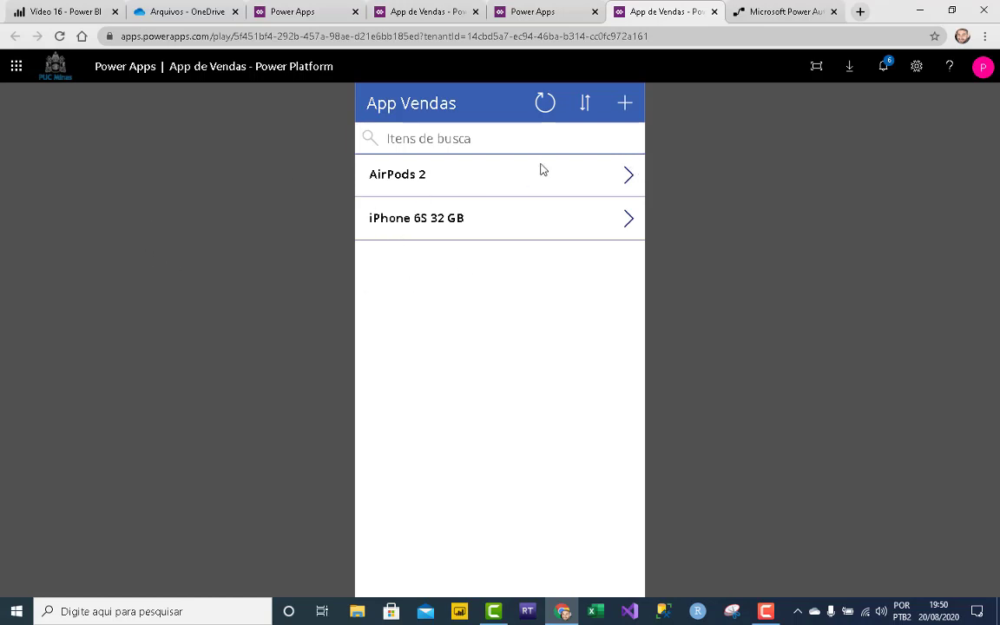
pyautogui.click(630, 178)
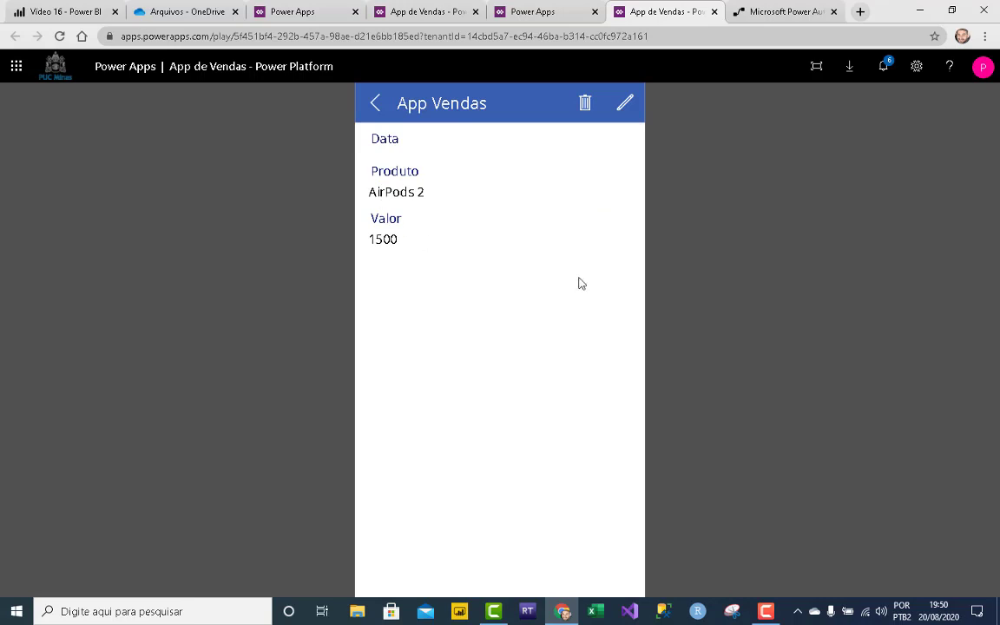
pyautogui.click(373, 105)
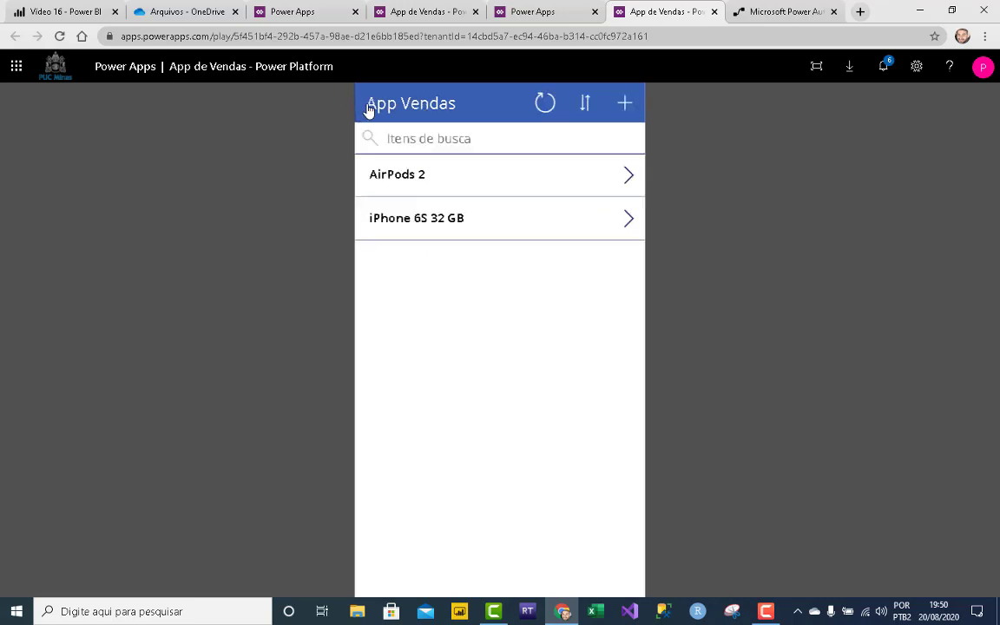
# Step: Open VENDAS.xlsx from OneDrive and widen the __PowerAppsId__ column to show its full header
pyautogui.click(179, 17)
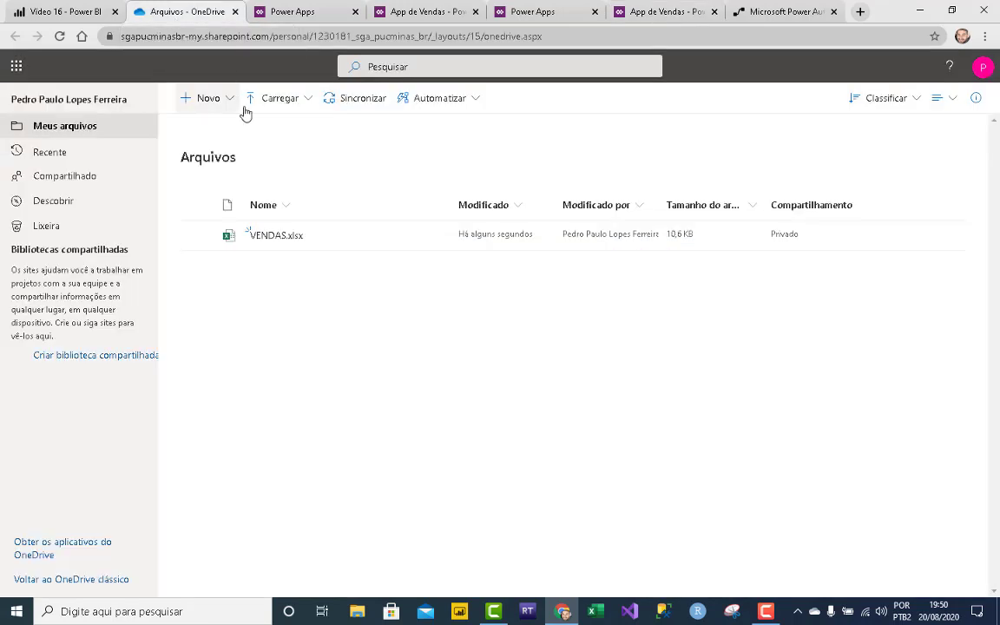
pyautogui.click(276, 236)
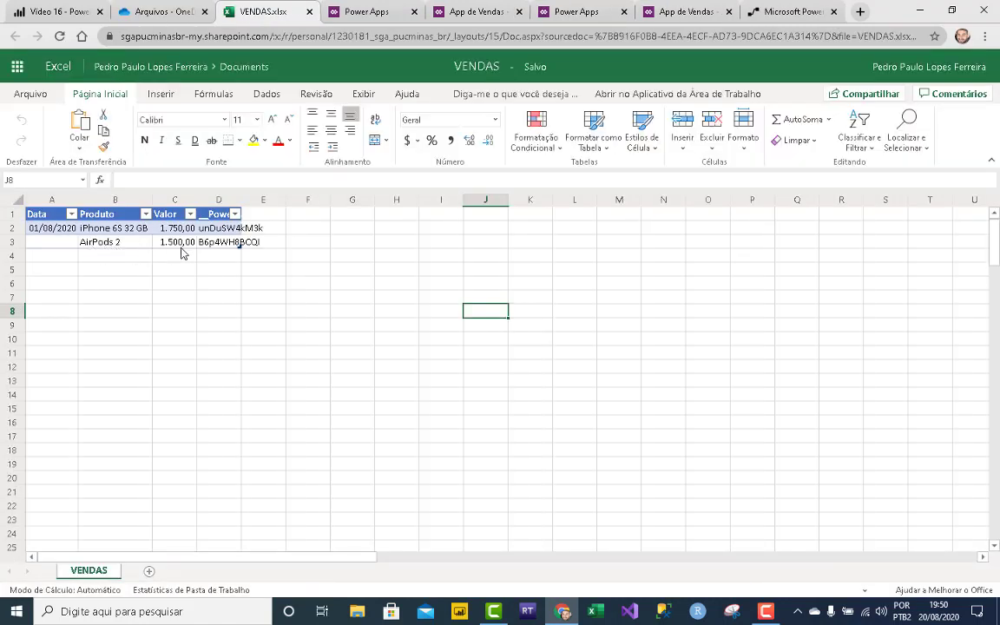
pyautogui.moveTo(241, 202); pyautogui.dragTo(315, 211)
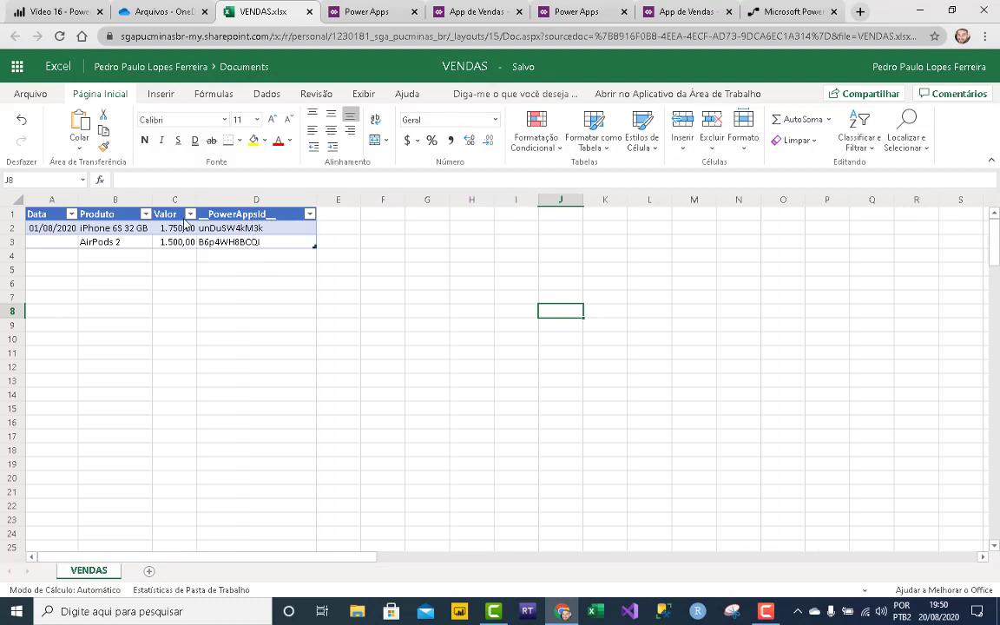
pyautogui.click(39, 245)
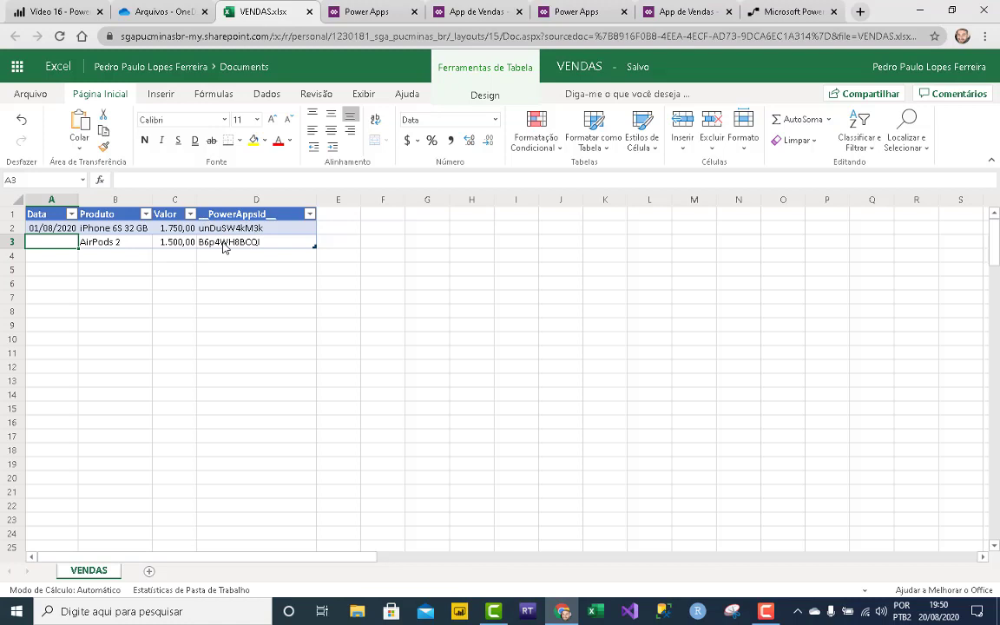
# Step: Compare the products in the Power BI report's Valor por Produto chart with the rows in the VENDAS workbook
pyautogui.click(82, 6)
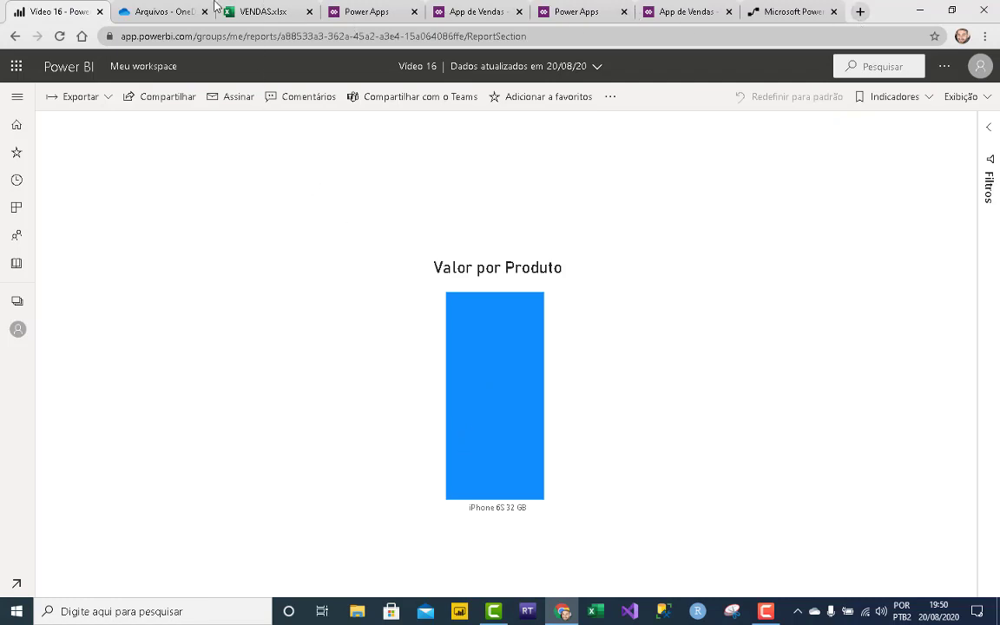
pyautogui.click(287, 13)
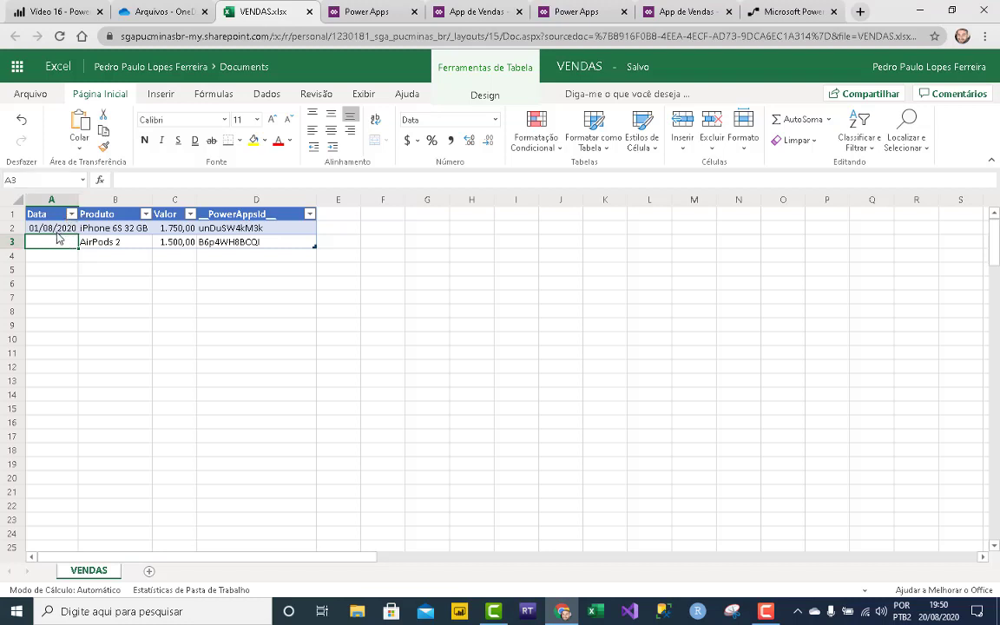
pyautogui.click(129, 245)
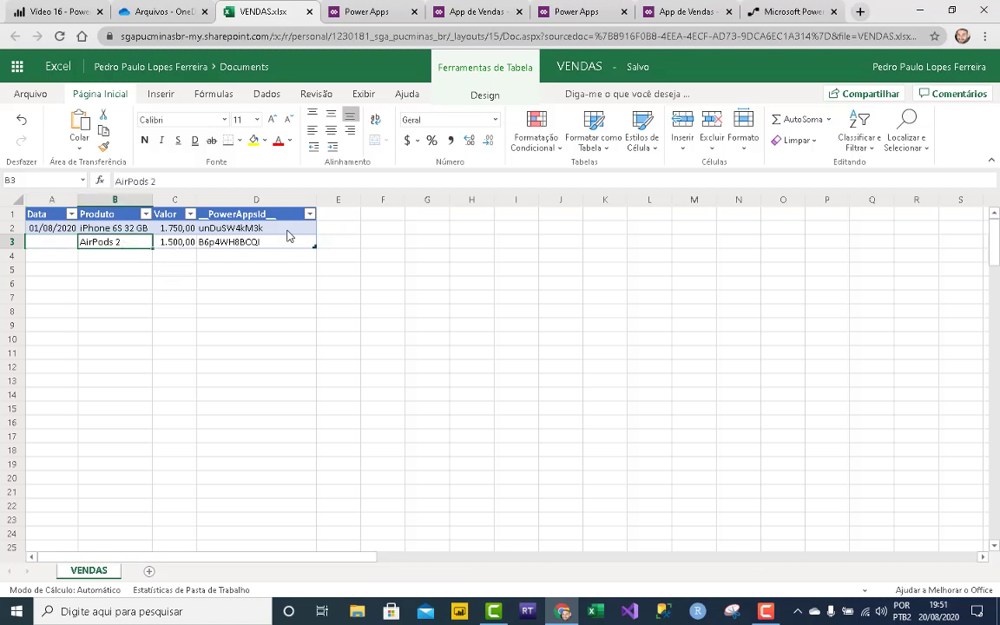
# Step: Close the VENDAS workbook and refresh the Vídeo 16 dataset in the Power BI personal workspace
pyautogui.click(309, 11)
pyautogui.click(106, 16)
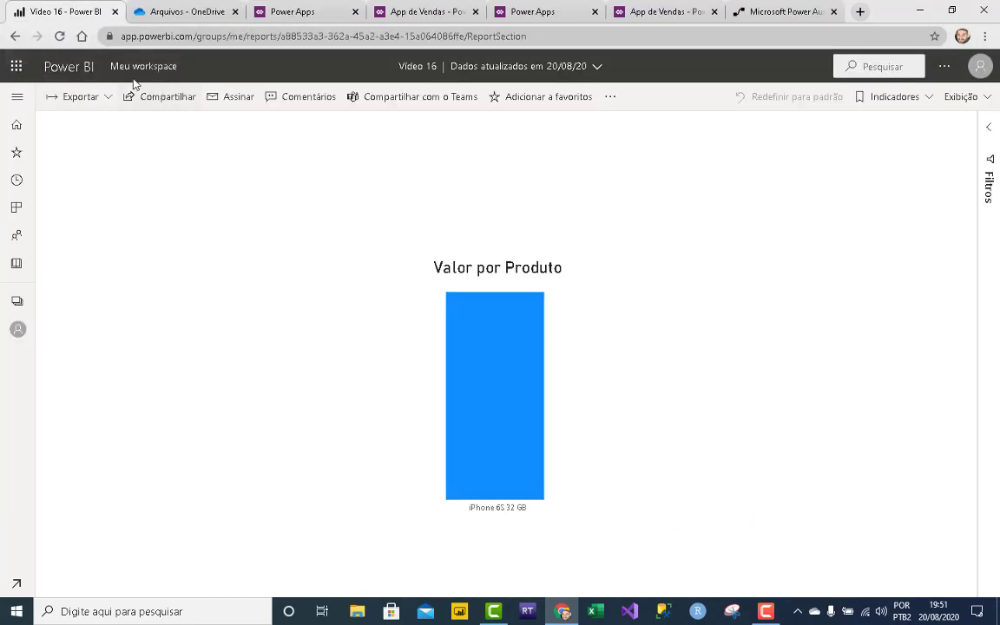
pyautogui.click(16, 301)
pyautogui.click(96, 103)
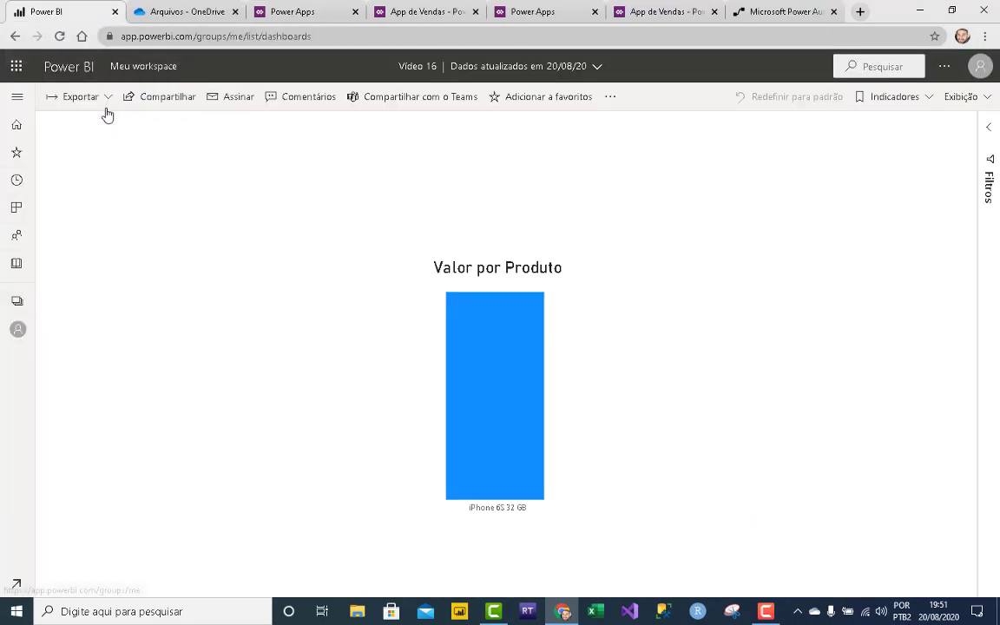
pyautogui.click(300, 193)
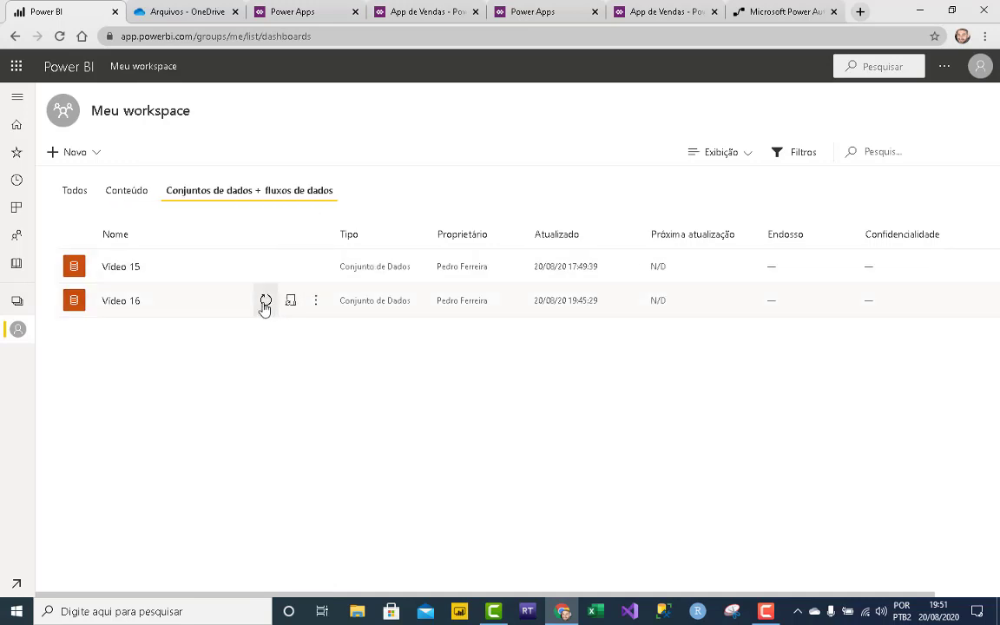
pyautogui.click(265, 301)
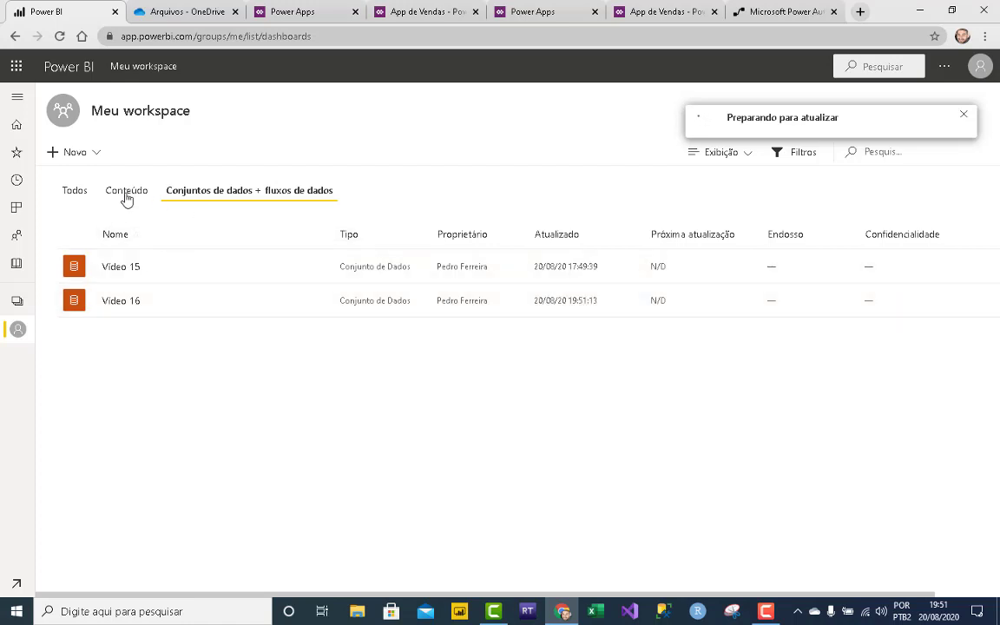
# Step: Open the Vídeo 16 report from the workspace content and refresh its visuals
pyautogui.click(126, 196)
pyautogui.click(123, 335)
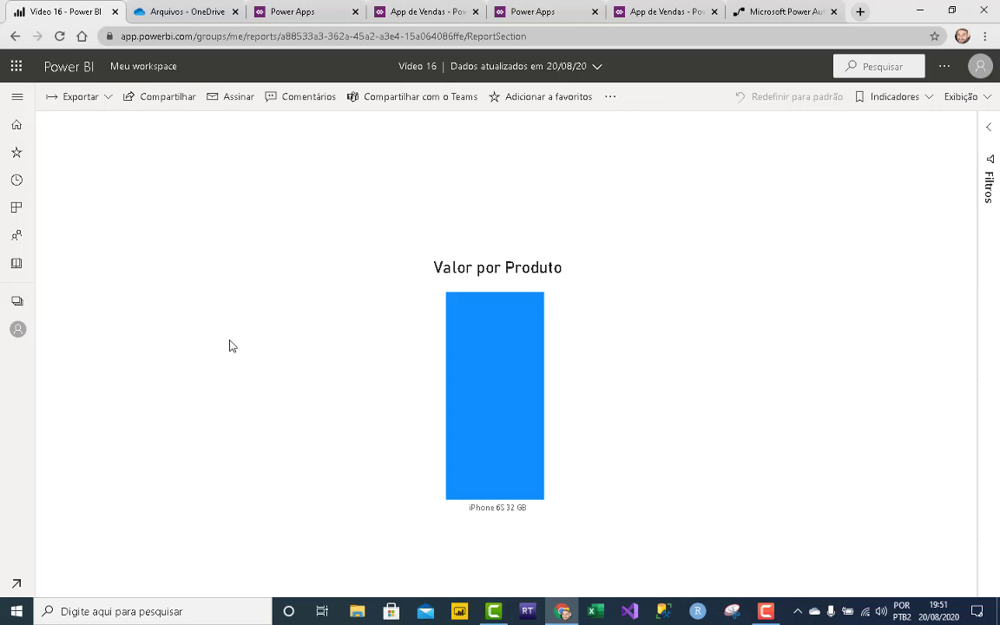
pyautogui.click(610, 97)
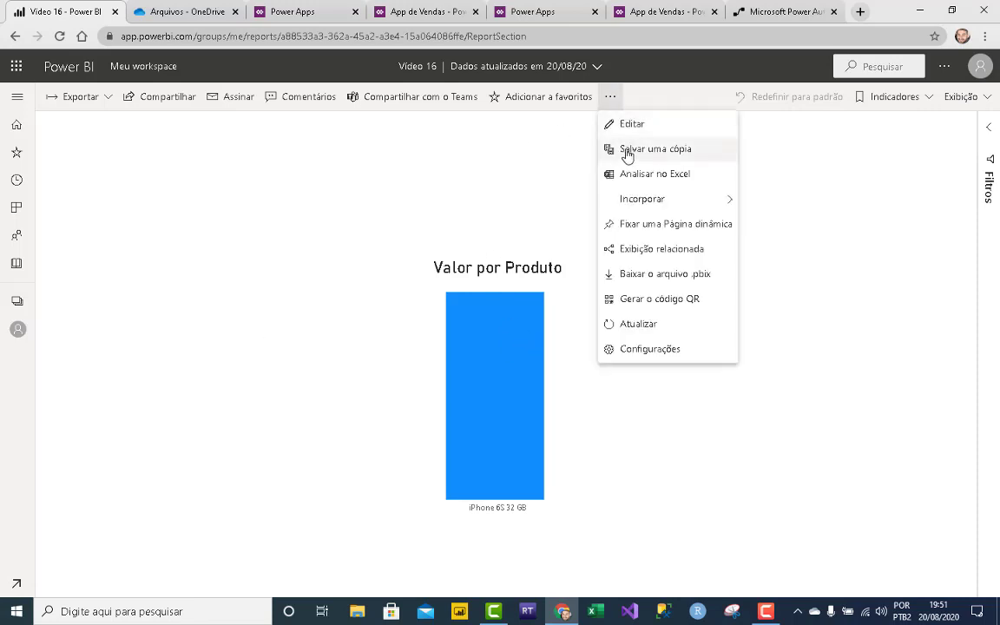
pyautogui.click(637, 324)
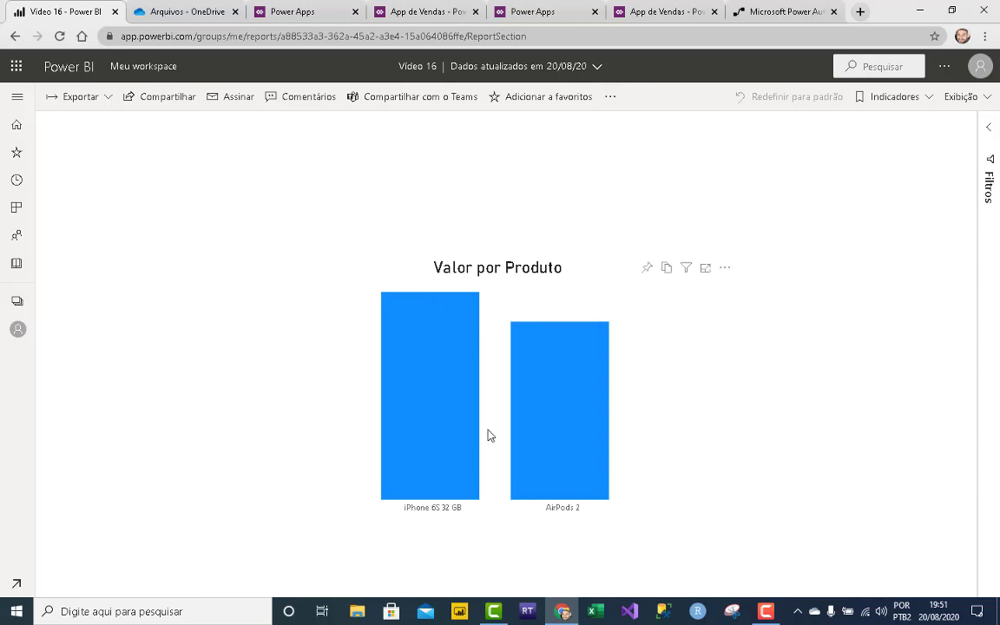
pyautogui.moveTo(480, 418)
# Step: Close the Power Apps home page and the app details page, keeping the studio and the running app open
pyautogui.click(690, 10)
pyautogui.click(513, 13)
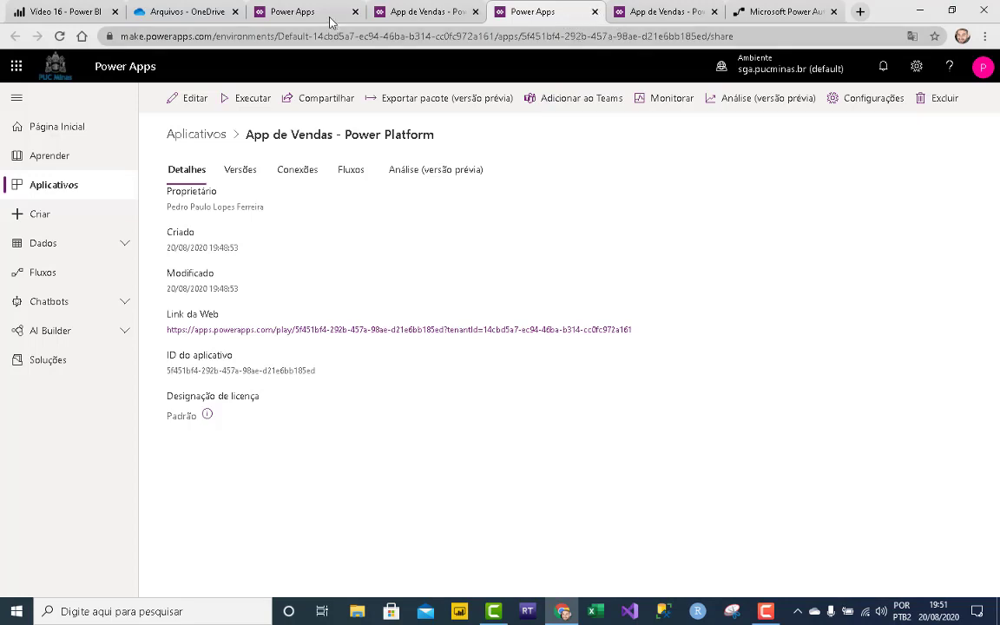
pyautogui.click(297, 17)
pyautogui.click(355, 12)
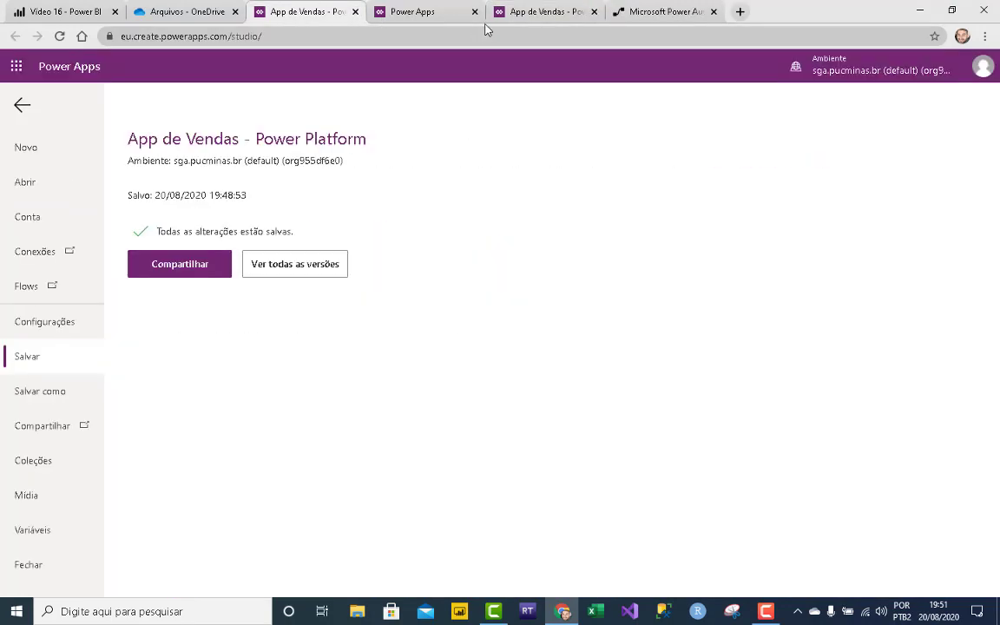
pyautogui.click(533, 17)
pyautogui.click(452, 14)
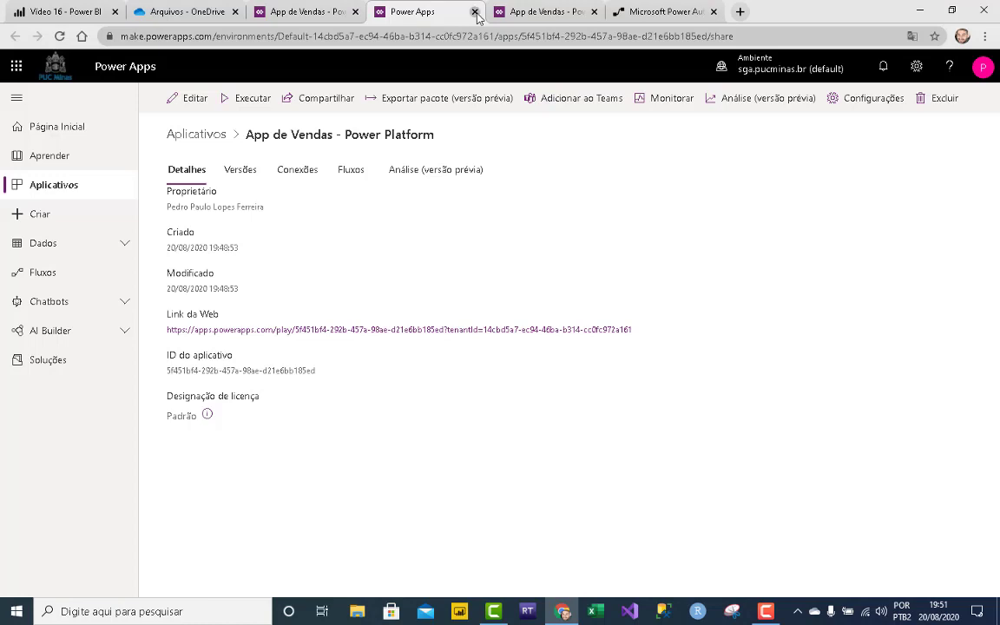
pyautogui.click(475, 13)
# Step: Reopen the VENDAS.xlsx workbook from the OneDrive files
pyautogui.click(207, 18)
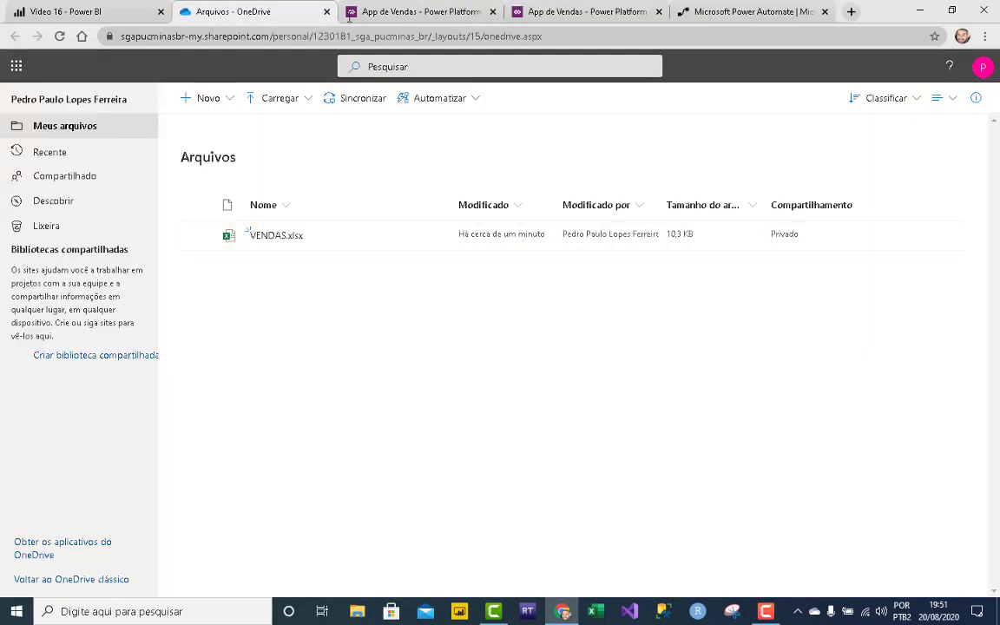
pyautogui.click(290, 237)
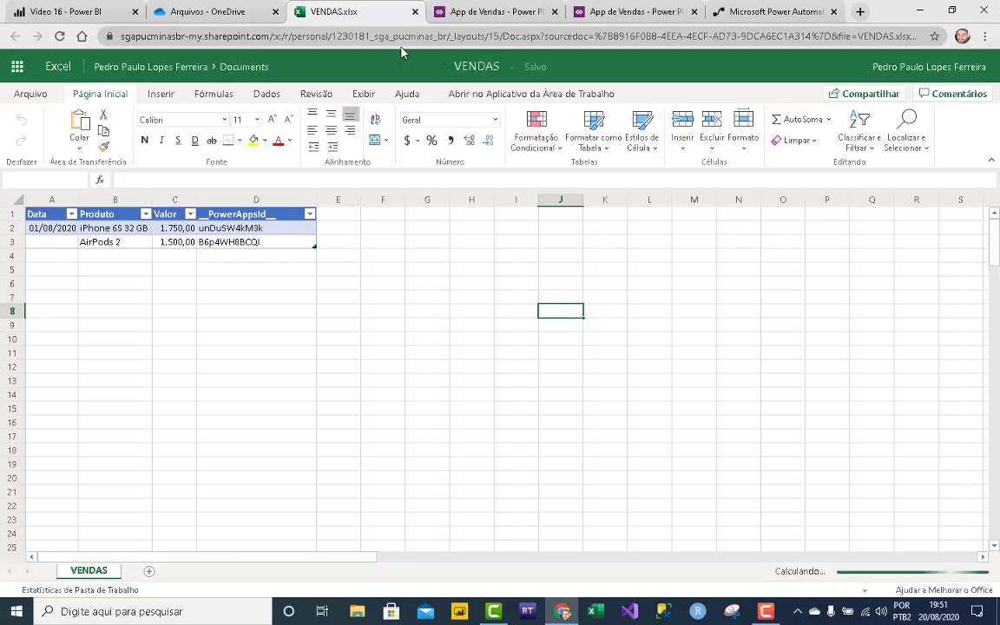
# Step: Switch to Power Automate and start a new automated flow from blank named "Fluxo Power Plaftorm"
pyautogui.click(771, 19)
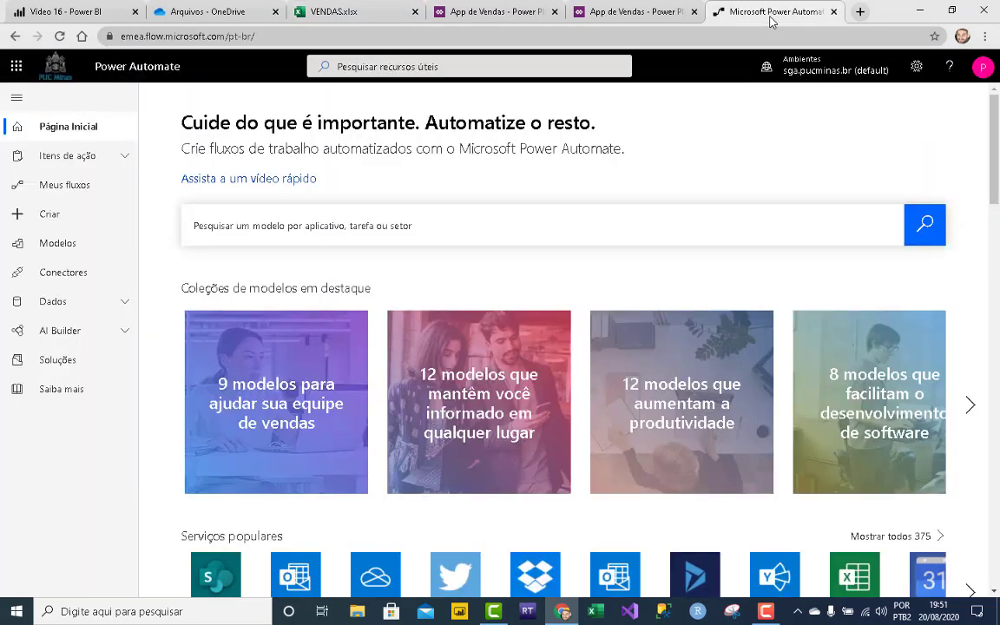
pyautogui.click(73, 215)
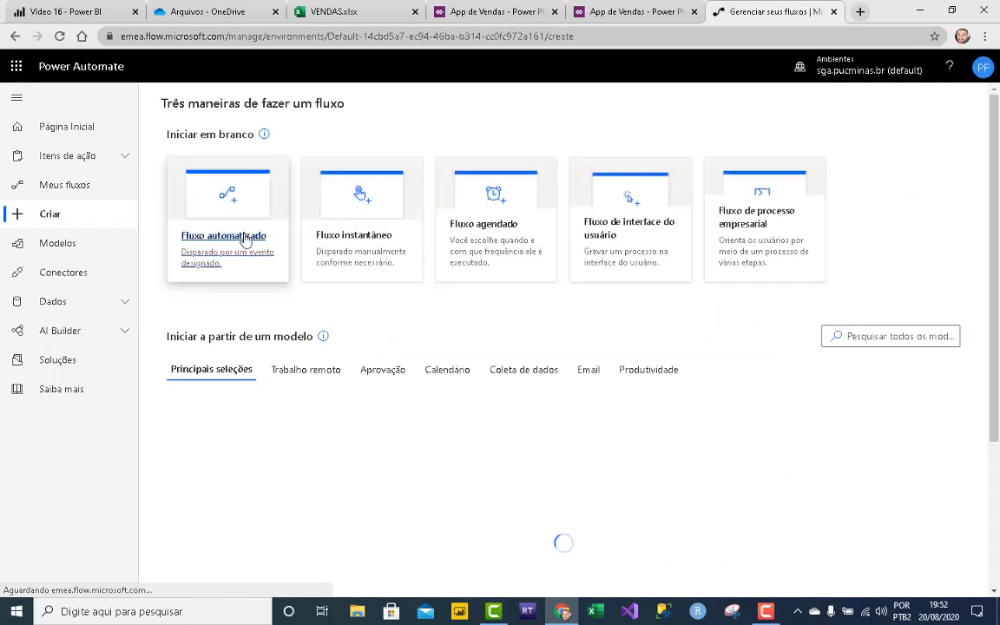
pyautogui.click(245, 238)
pyautogui.click(679, 205)
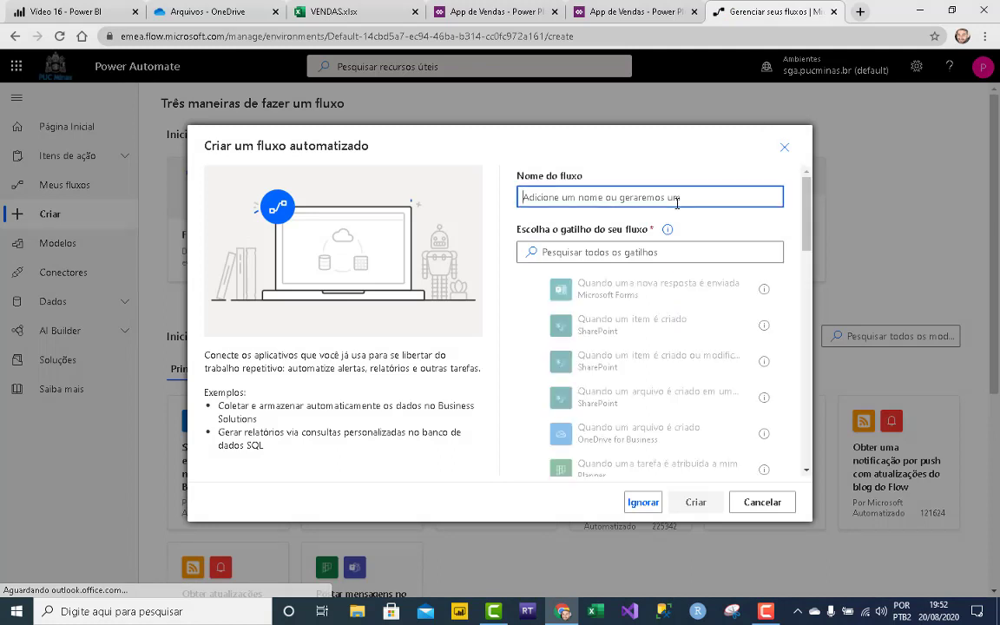
pyautogui.write('I')
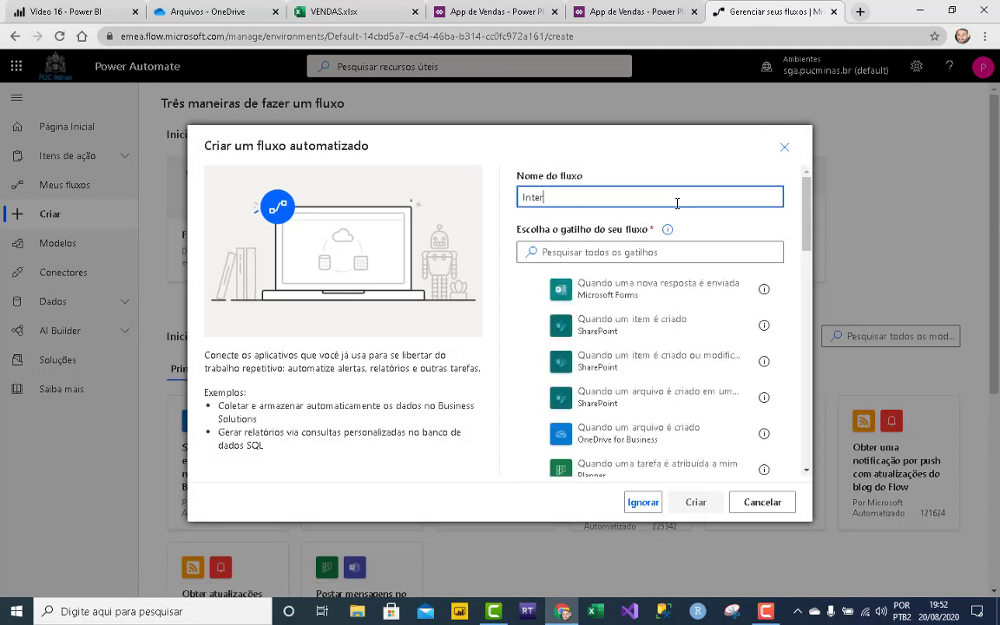
pyautogui.press('BackSpace')
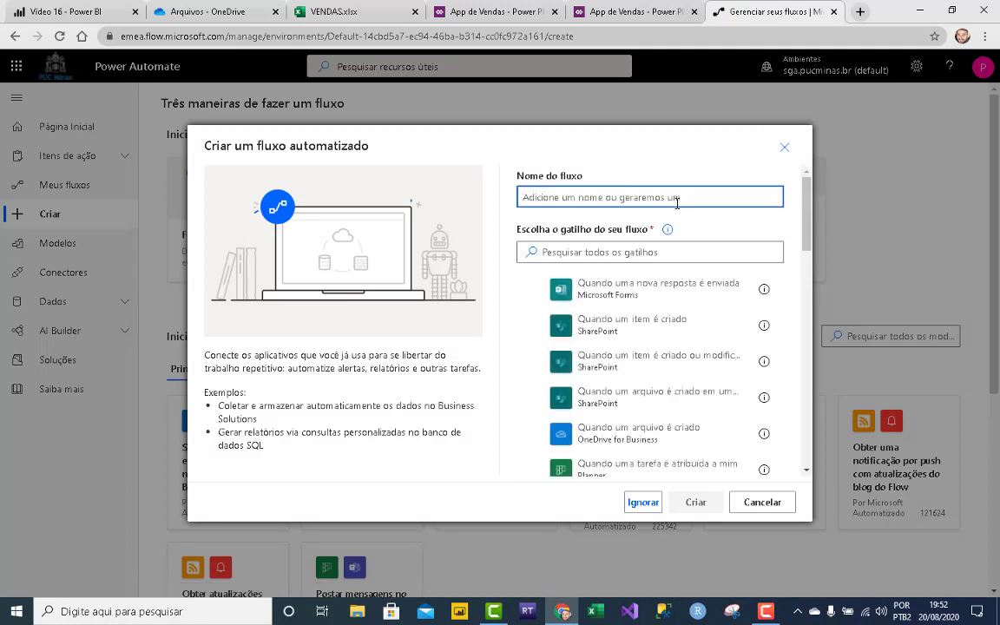
pyautogui.write('Fluxo Power Plaftorm')
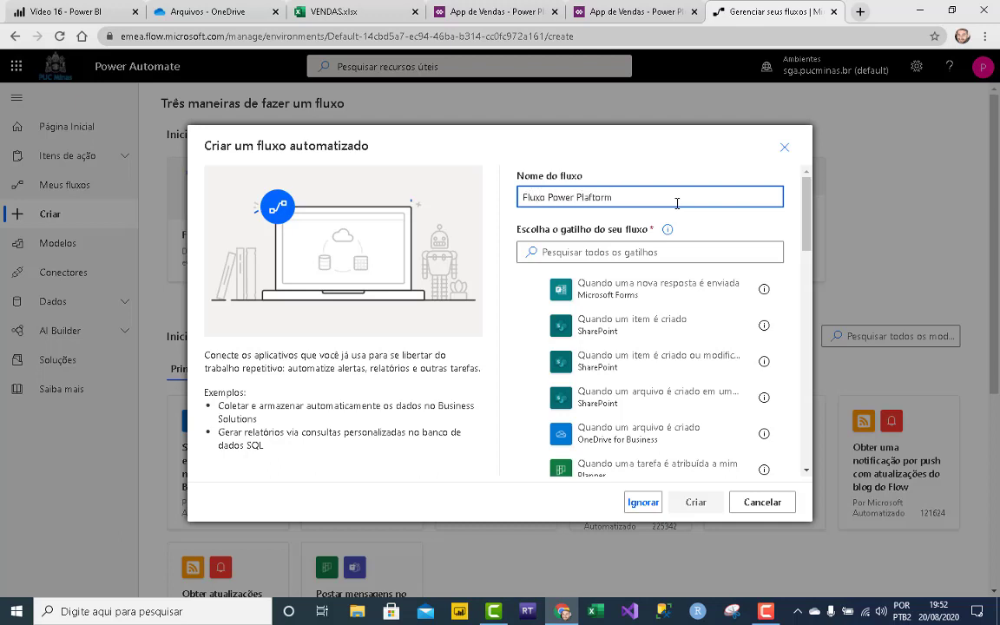
# Step: Find the OneDrive for Business trigger "Quando um arquivo é modificado (somente propriedades)" and create the flow with it
pyautogui.click(655, 259)
pyautogui.write('one')
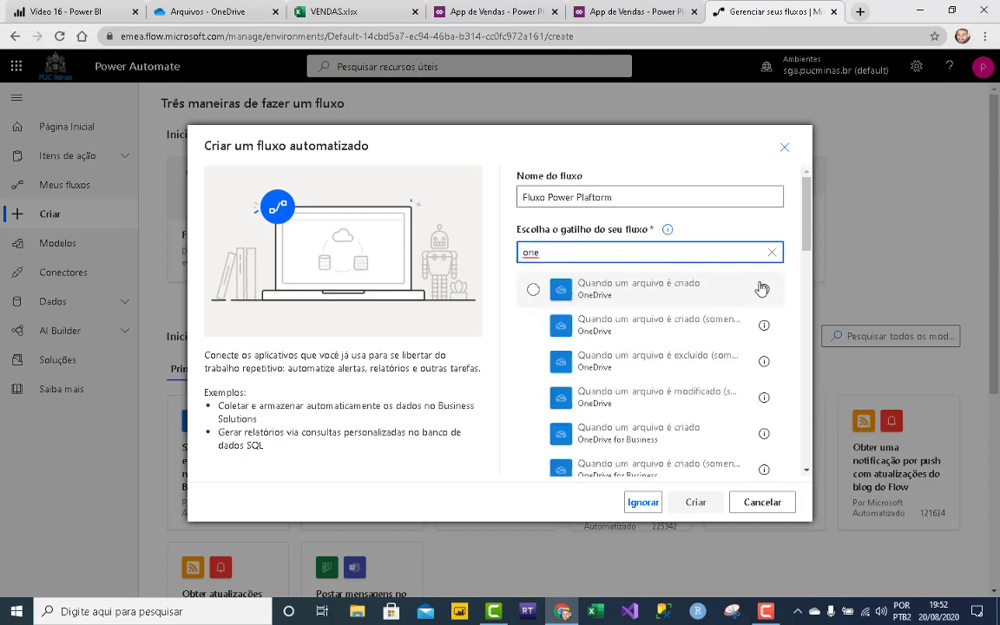
pyautogui.moveTo(764, 288)
pyautogui.scroll(-2, 803, 254)
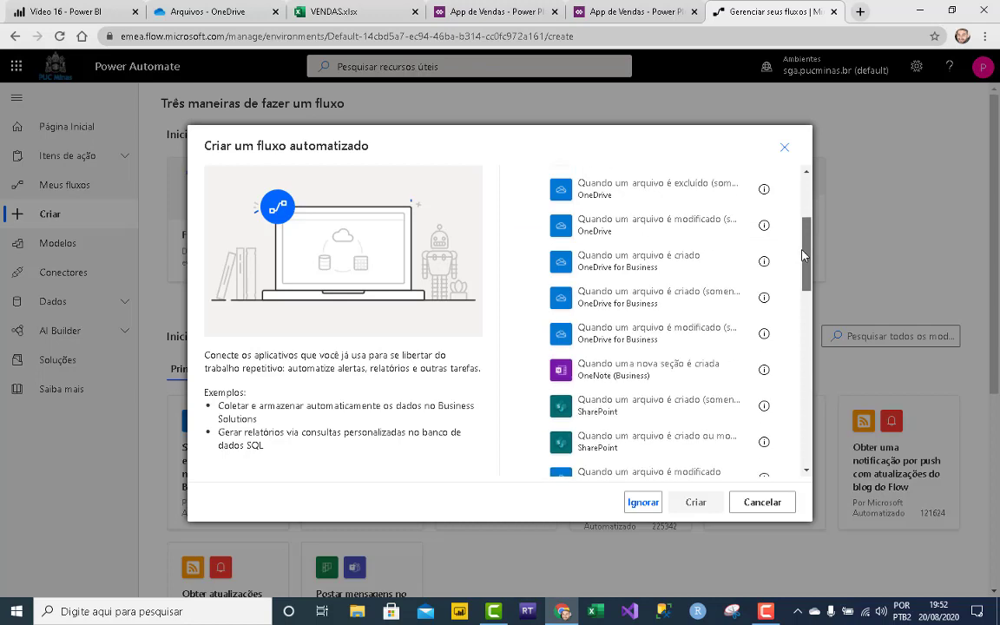
pyautogui.click(607, 335)
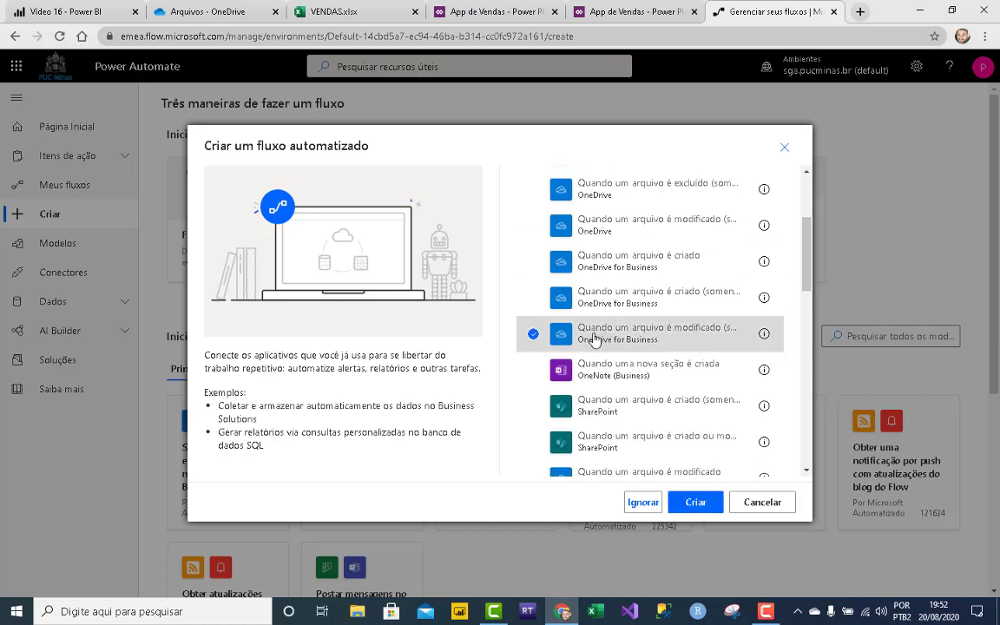
pyautogui.click(698, 504)
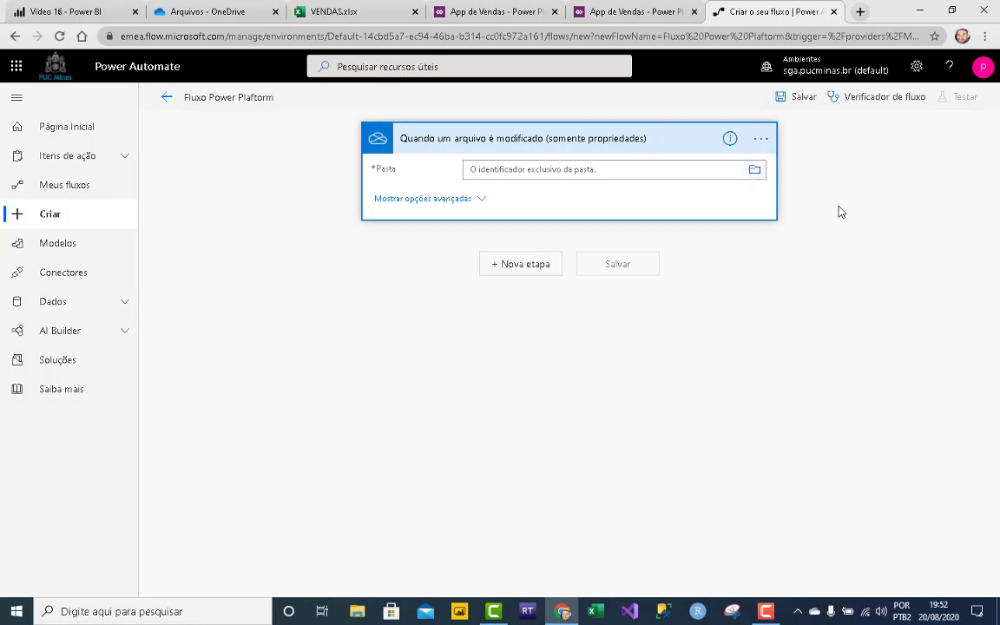
# Step: Check where VENDAS.xlsx is stored in OneDrive and set the trigger's folder to Root
pyautogui.click(755, 169)
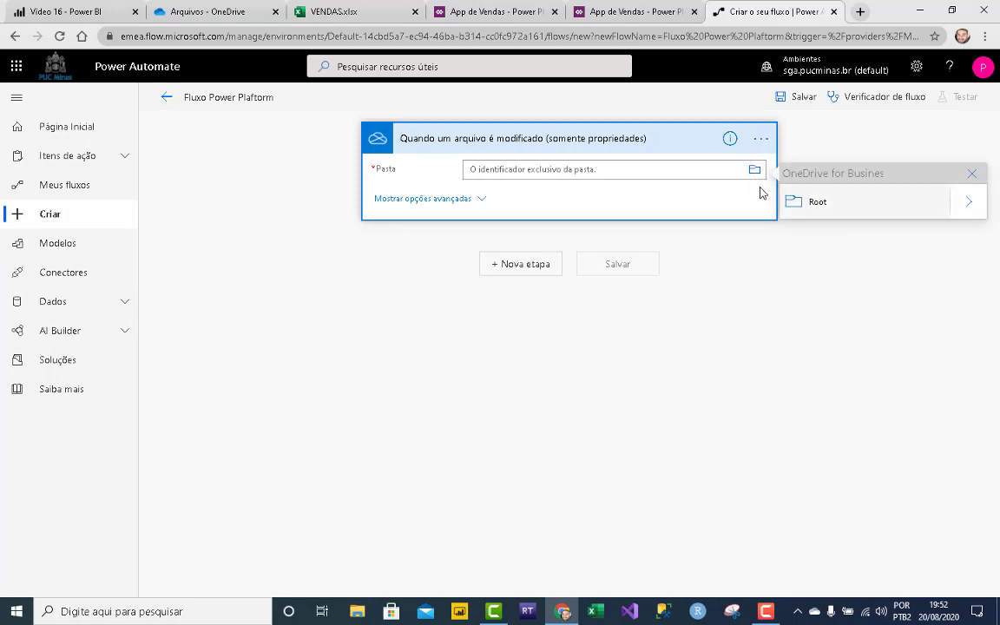
pyautogui.click(965, 200)
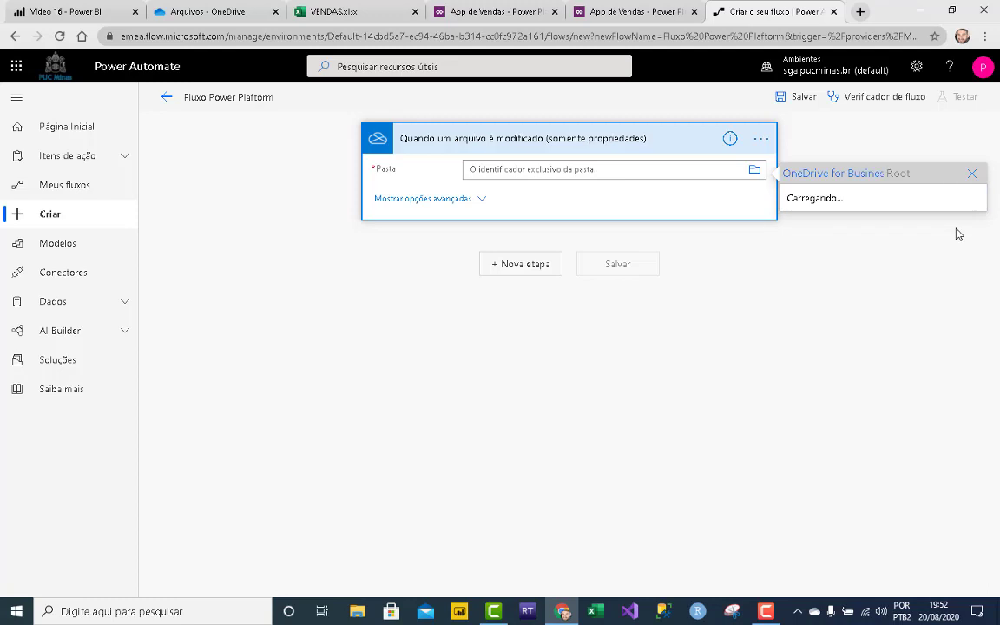
pyautogui.click(973, 175)
pyautogui.click(224, 7)
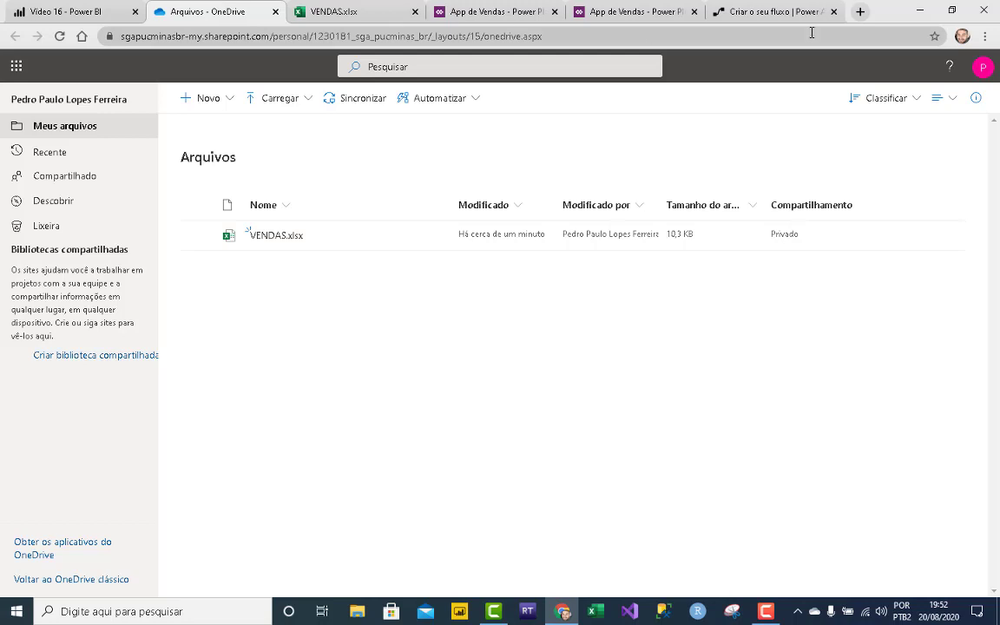
pyautogui.click(700, 19)
pyautogui.click(752, 171)
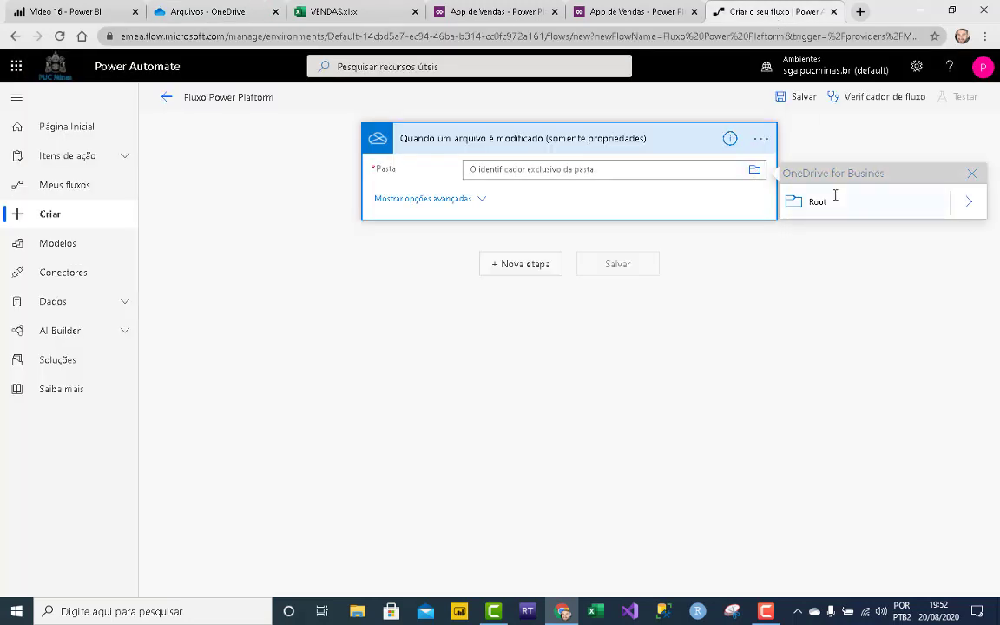
pyautogui.click(817, 202)
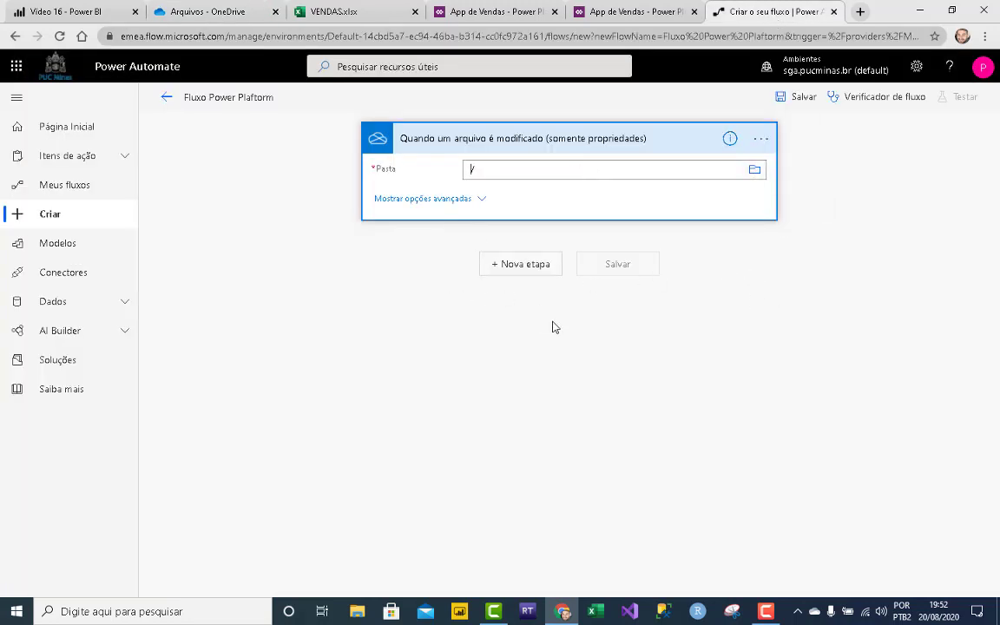
# Step: Add the Power BI action "Atualizar um conjunto de dados" as the flow's next step
pyautogui.click(530, 275)
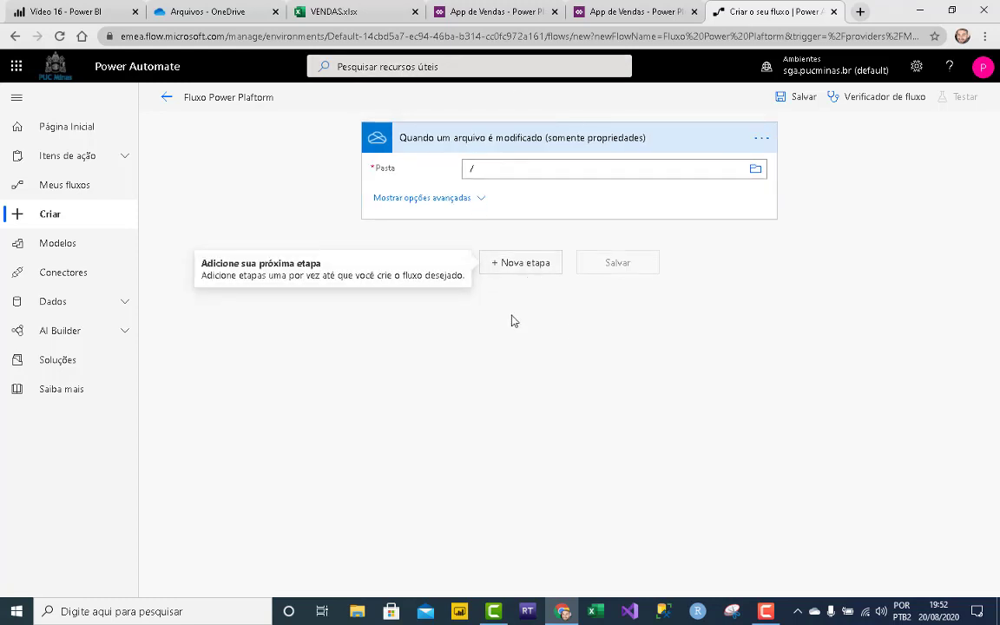
pyautogui.click(519, 264)
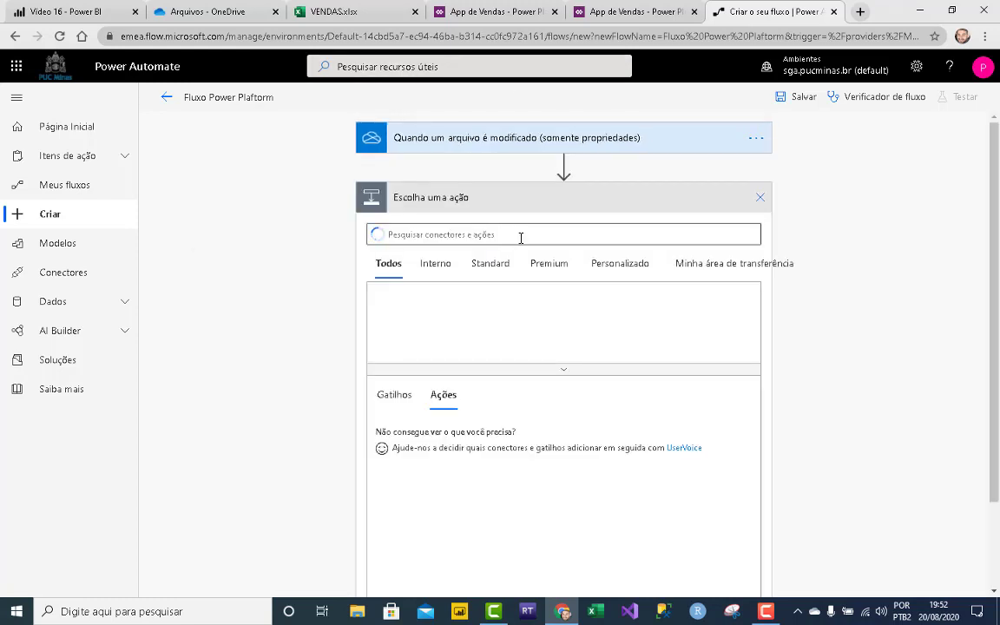
pyautogui.write('power')
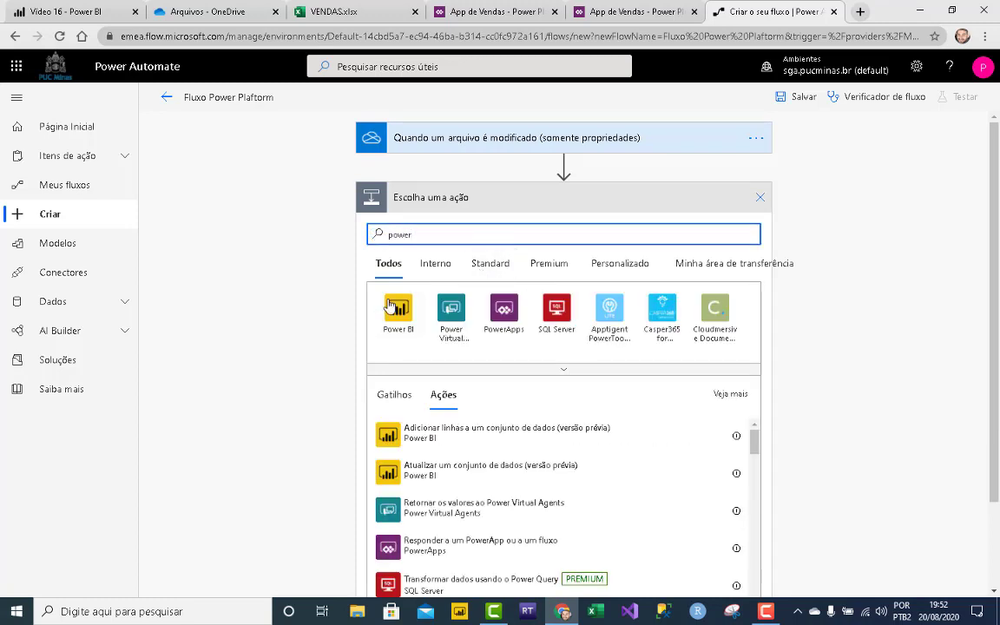
pyautogui.click(446, 476)
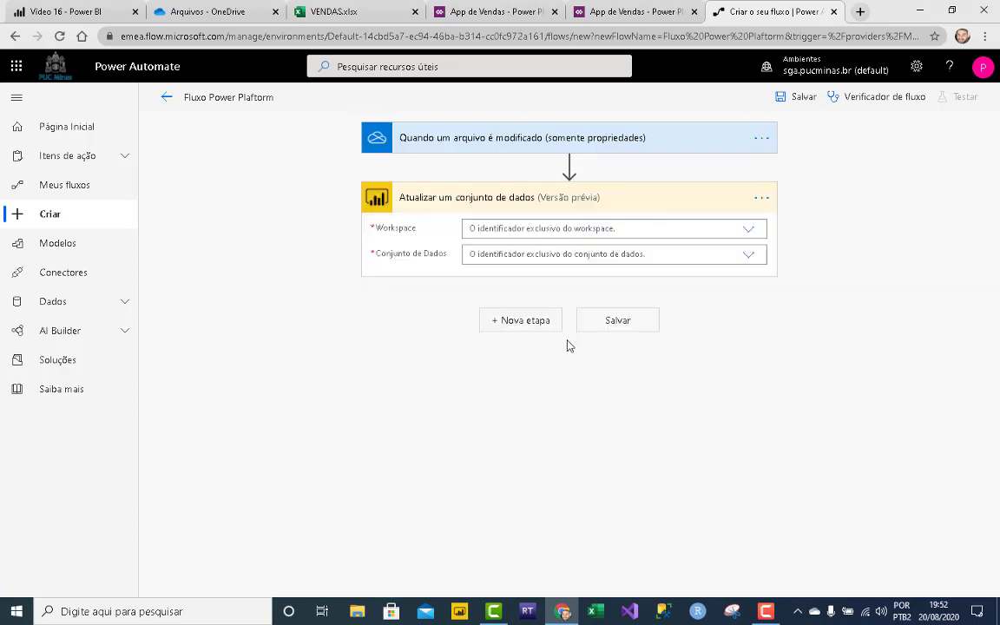
# Step: Point the dataset refresh action to My Workspace and the Vídeo 16 dataset, save the flow and return to its details page
pyautogui.click(747, 230)
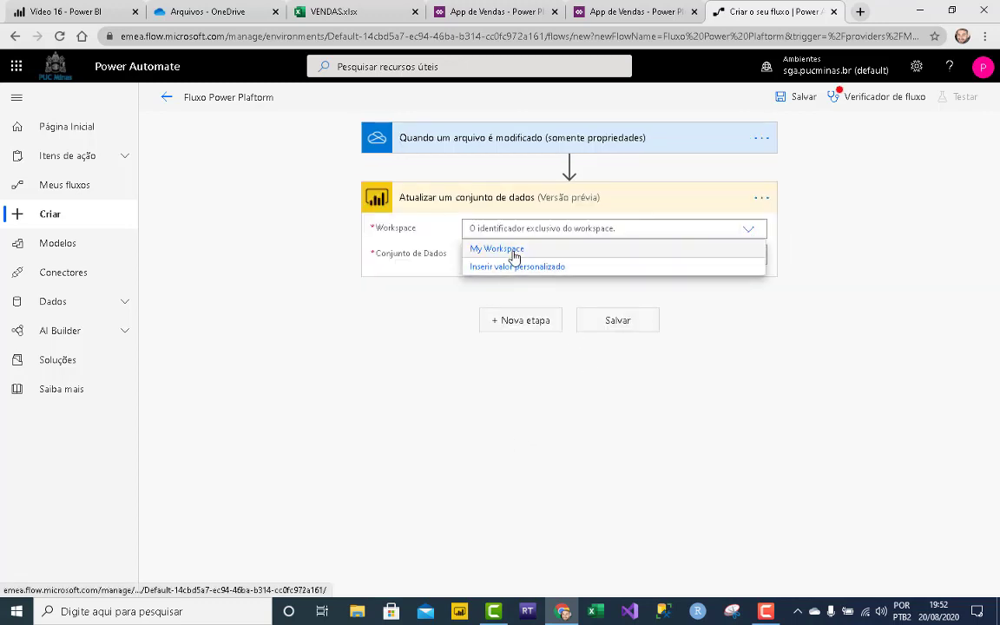
pyautogui.click(686, 250)
pyautogui.click(748, 258)
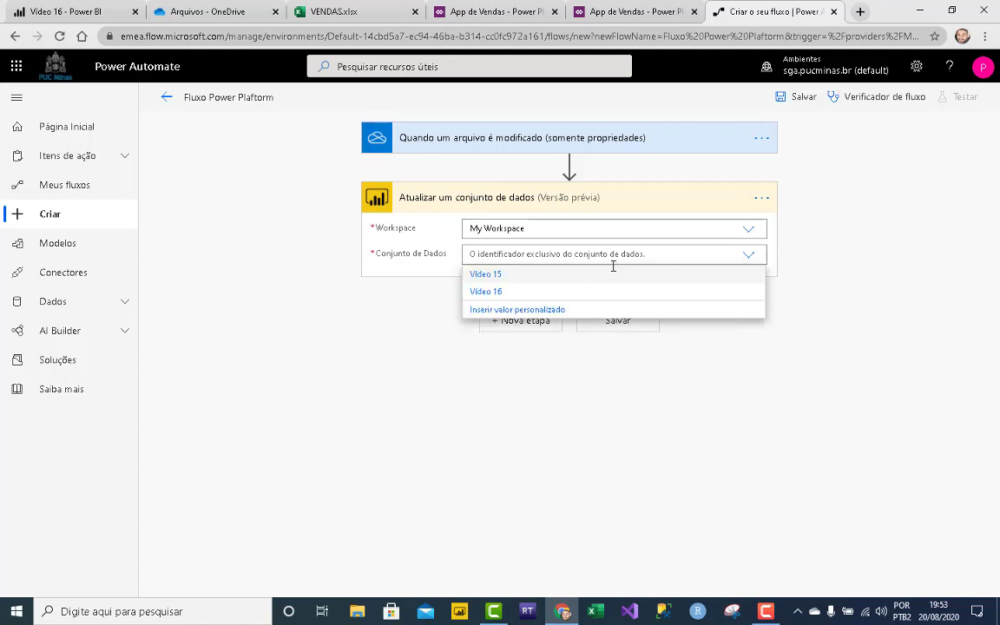
pyautogui.click(529, 291)
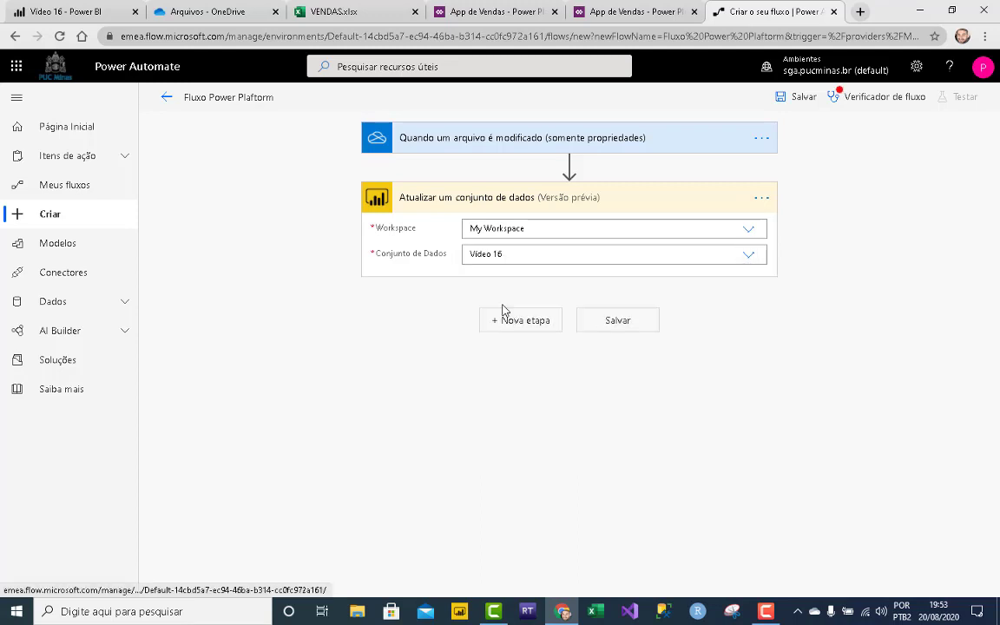
pyautogui.click(626, 327)
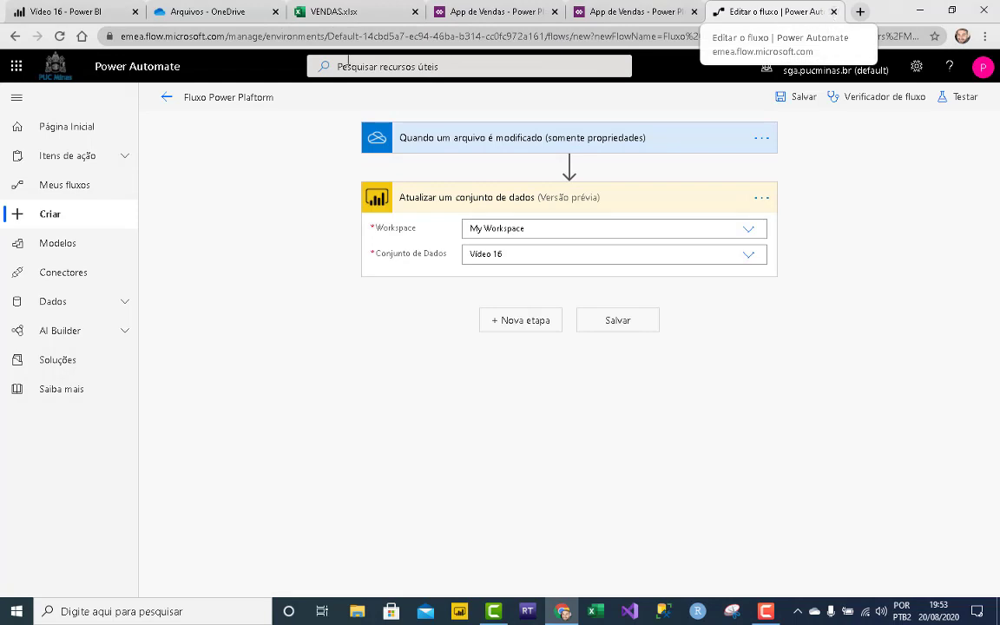
pyautogui.click(166, 99)
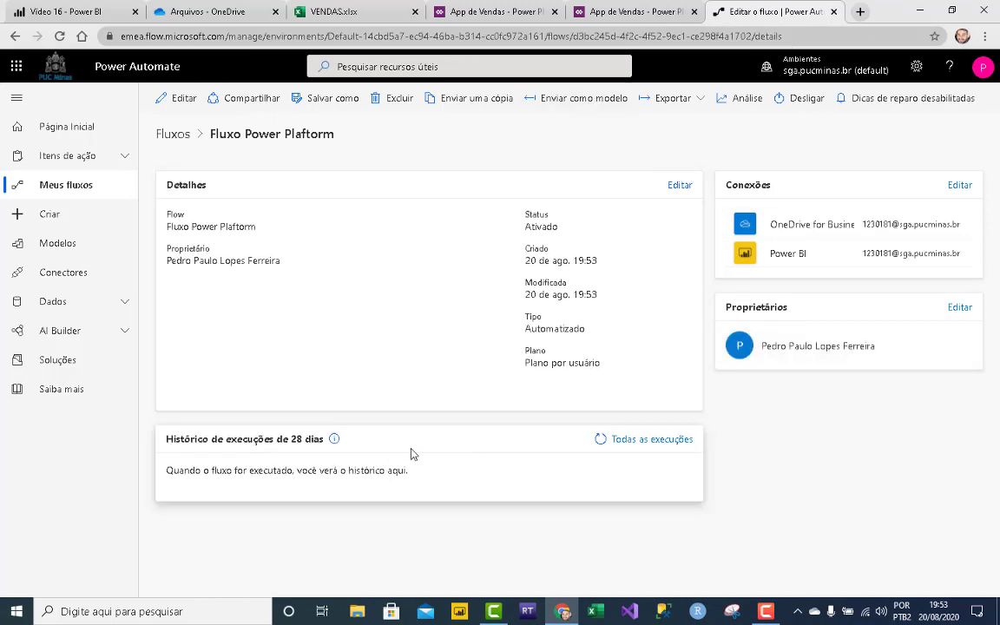
# Step: Close the Power Apps studio page and review the records in the VENDAS workbook
pyautogui.click(639, 13)
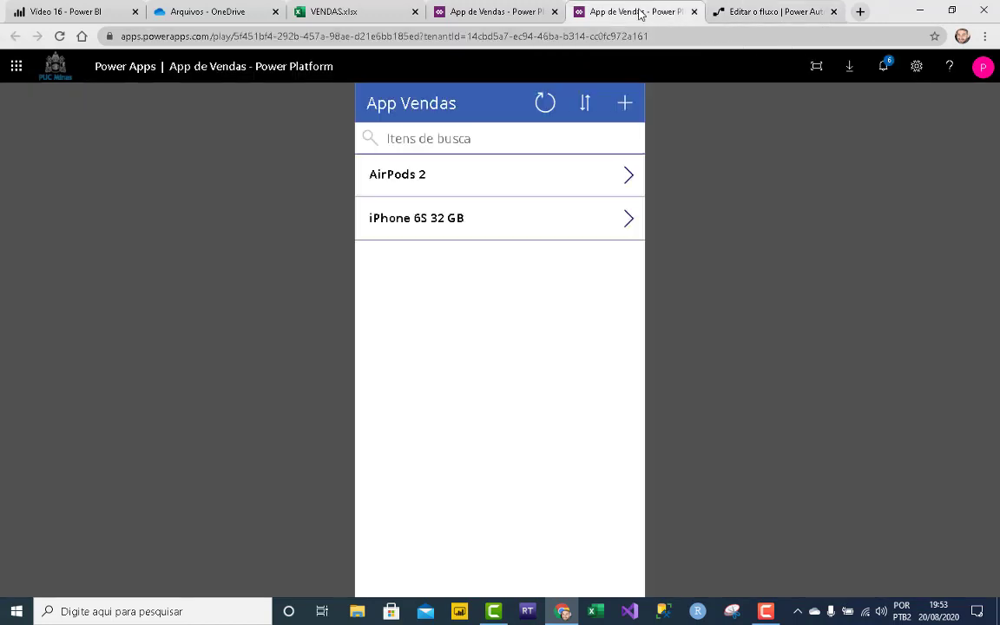
pyautogui.click(460, 10)
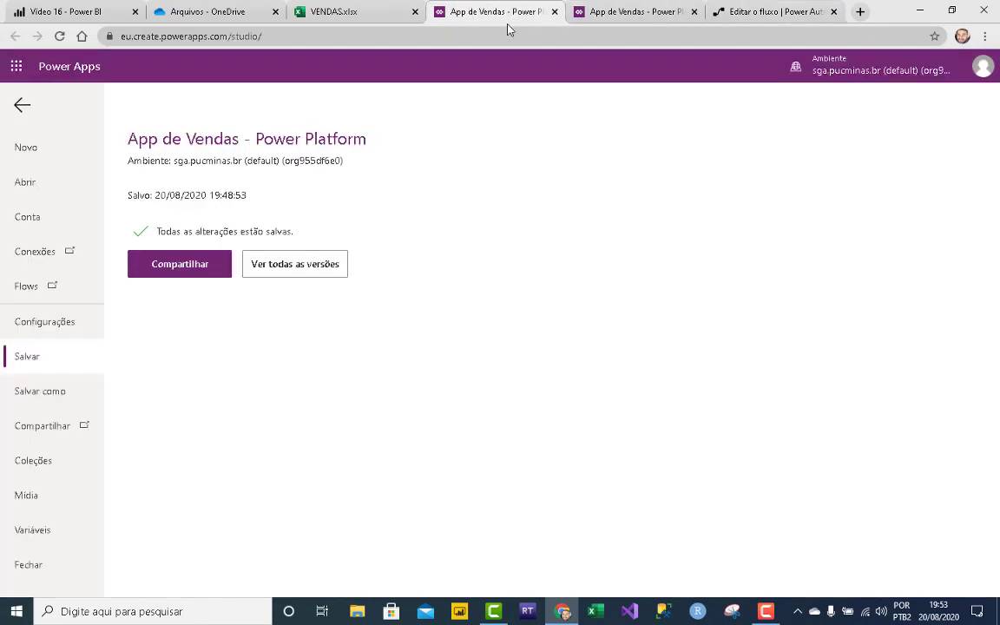
pyautogui.click(555, 11)
pyautogui.click(556, 115)
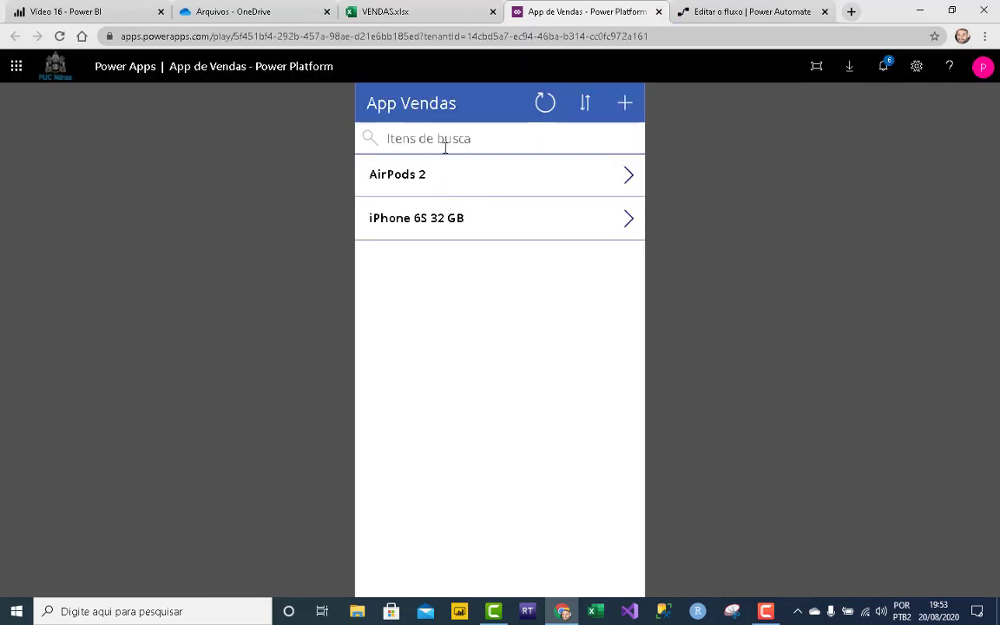
pyautogui.click(404, 12)
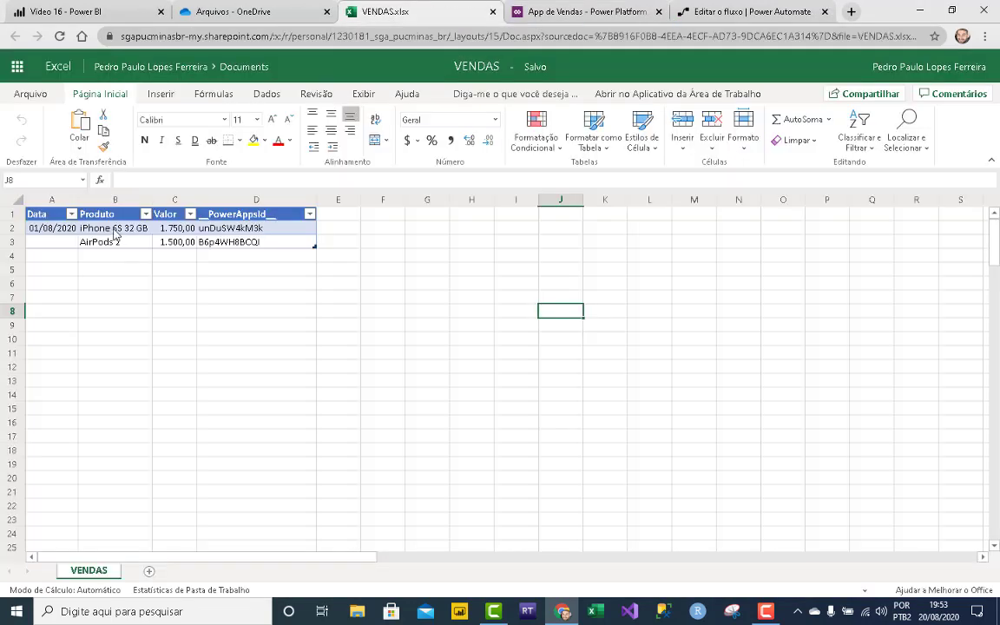
# Step: In the running sales app, submit a new record with date 20/08/2020, product Macbook Air and value 5000,00
pyautogui.click(560, 12)
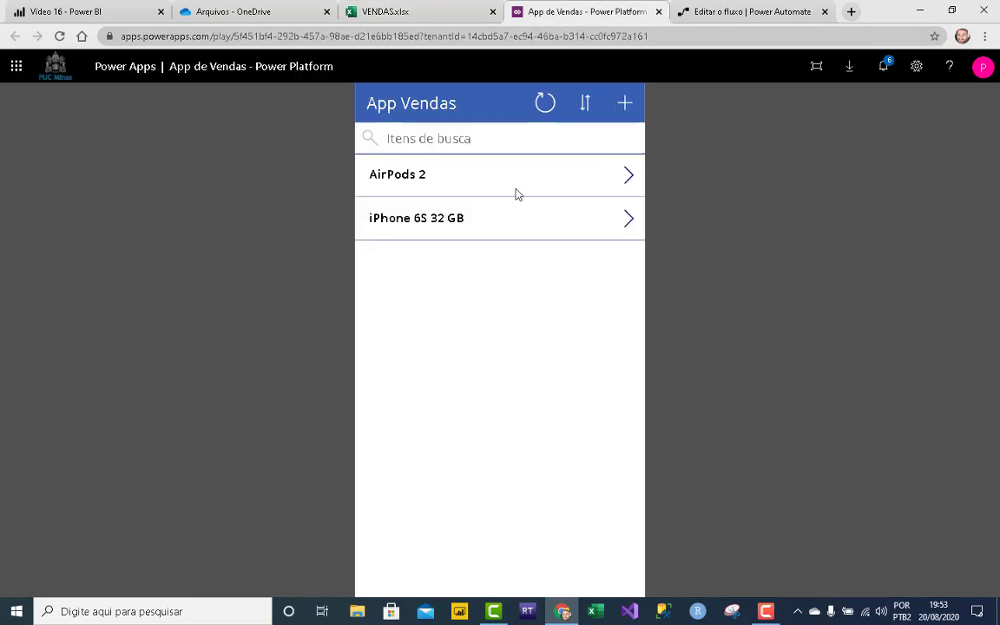
pyautogui.click(622, 108)
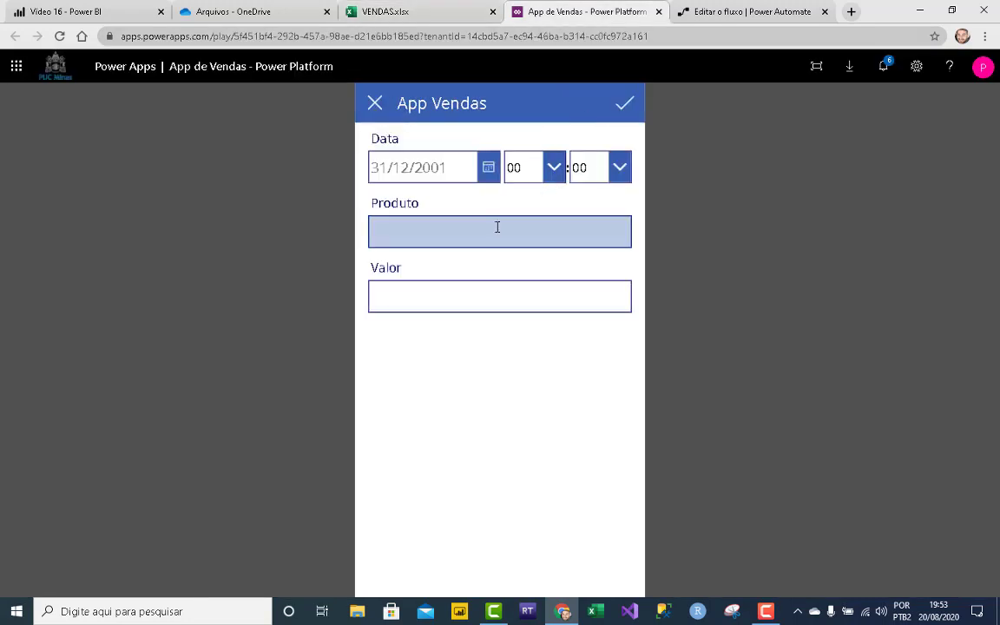
pyautogui.click(486, 168)
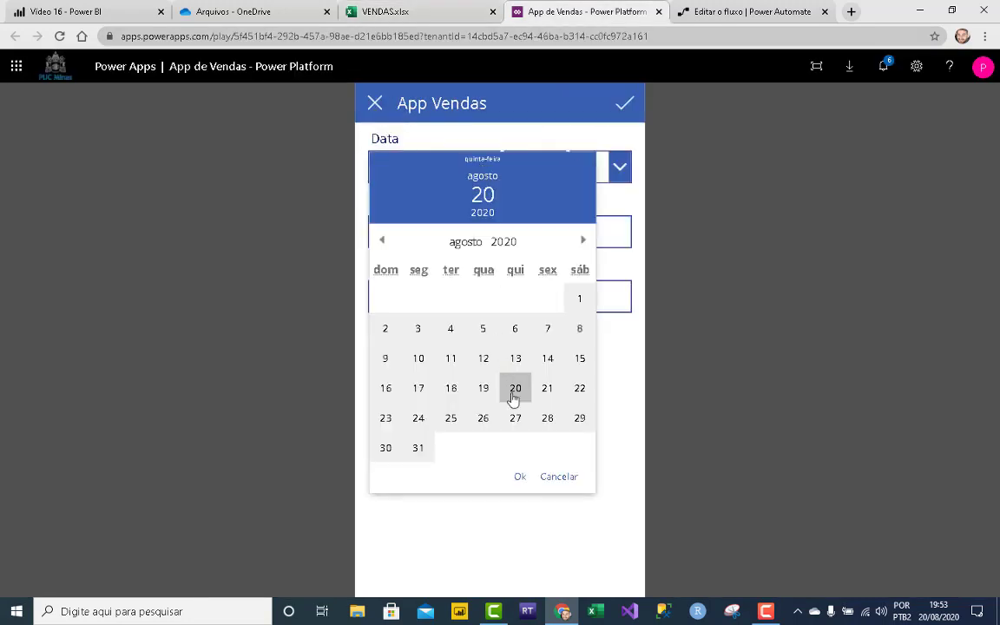
pyautogui.click(515, 391)
pyautogui.click(516, 478)
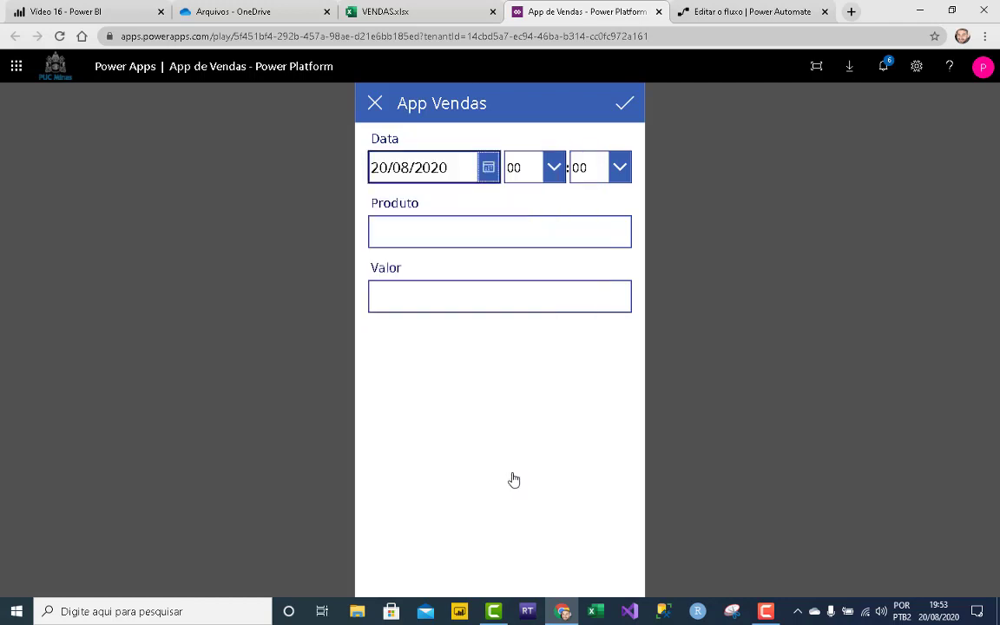
pyautogui.click(496, 221)
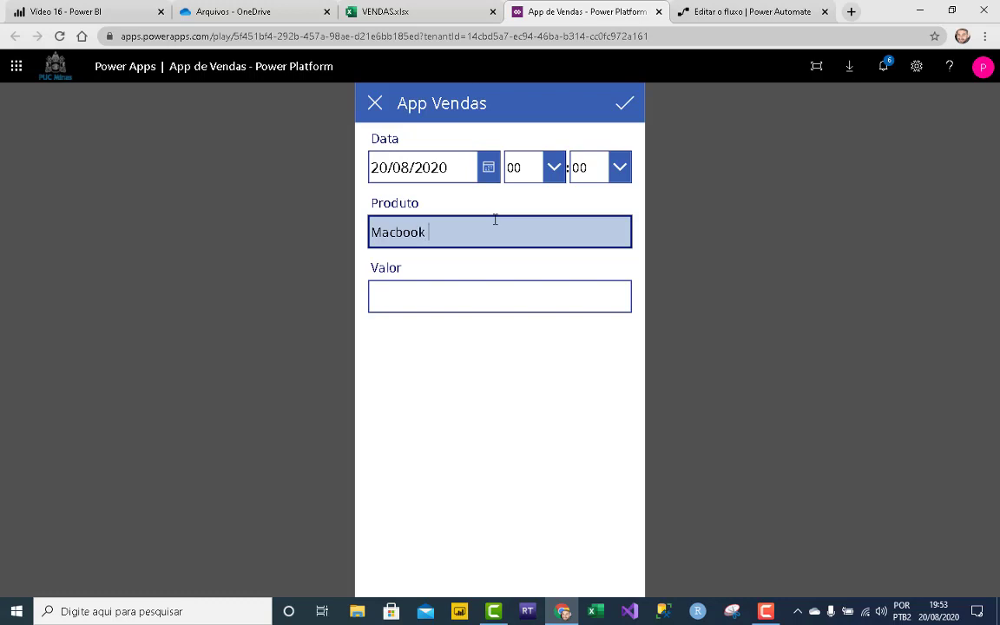
pyautogui.click(465, 303)
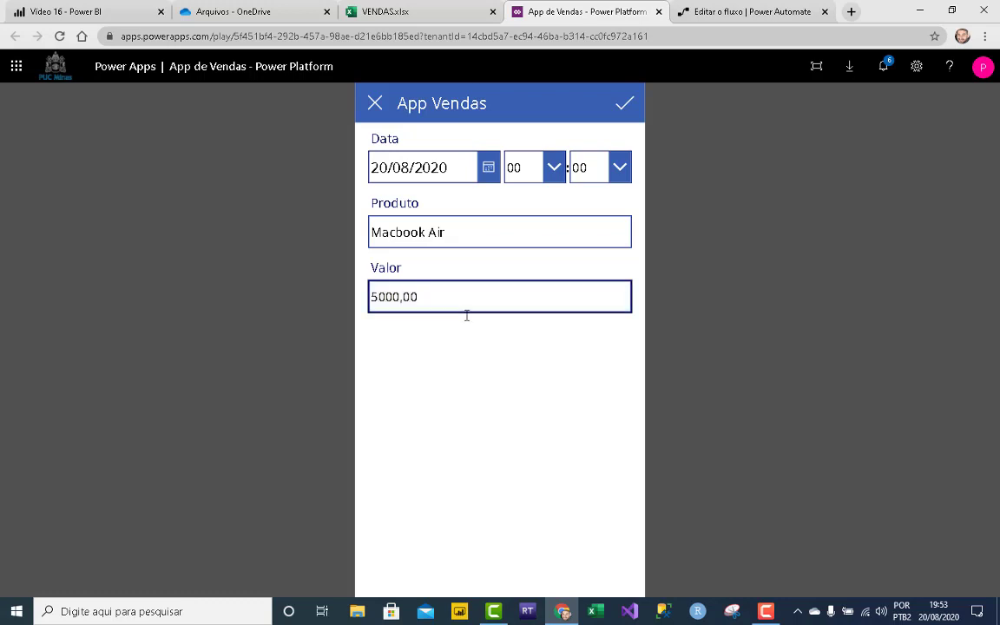
pyautogui.click(625, 105)
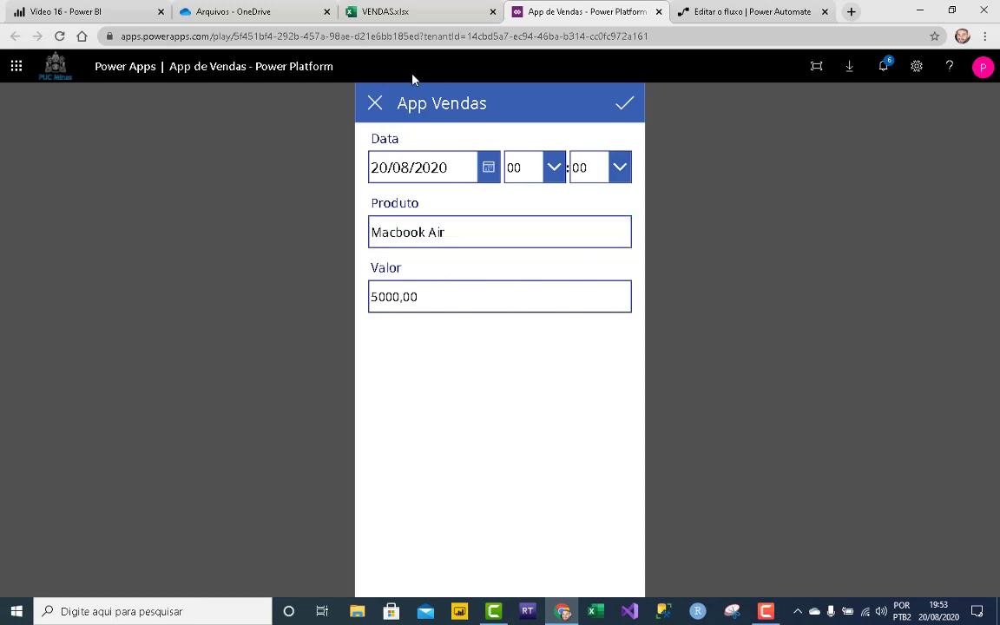
# Step: With the VENDAS workbook closed, save the Macbook Air record in the sales app and review its details
pyautogui.click(455, 17)
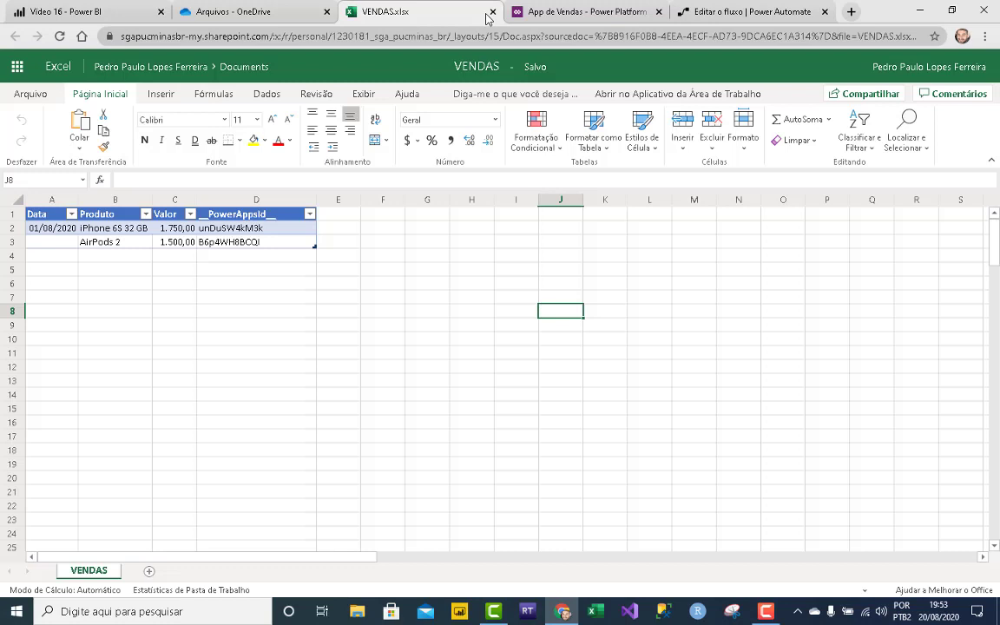
pyautogui.click(493, 14)
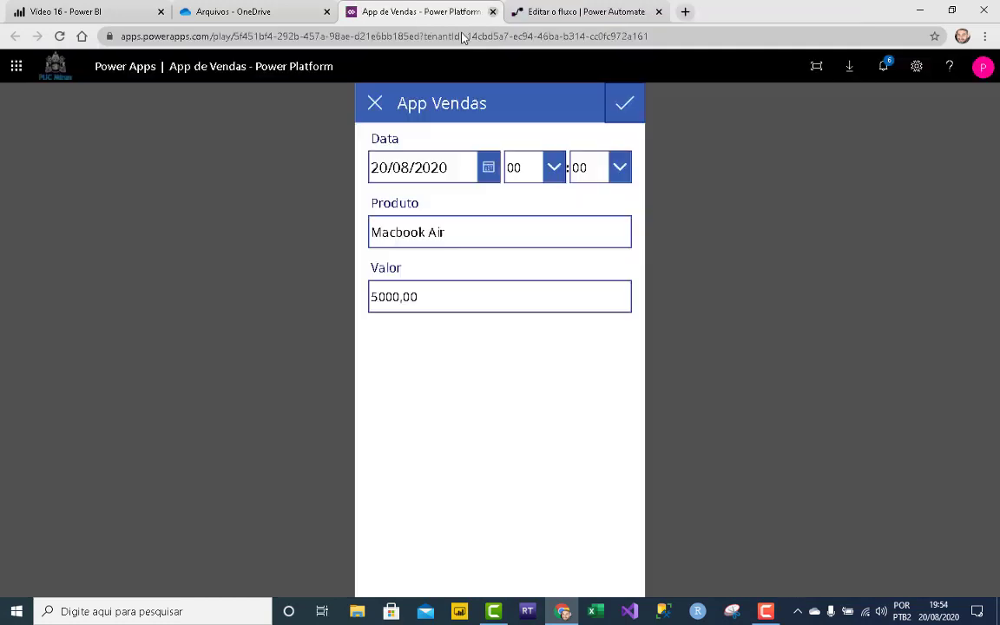
pyautogui.click(625, 104)
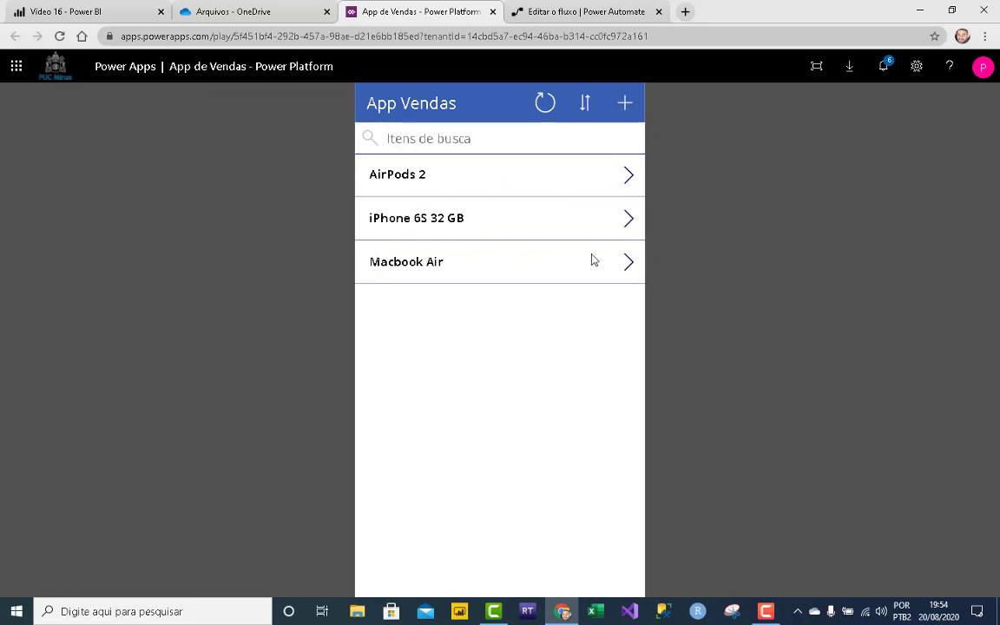
pyautogui.click(627, 264)
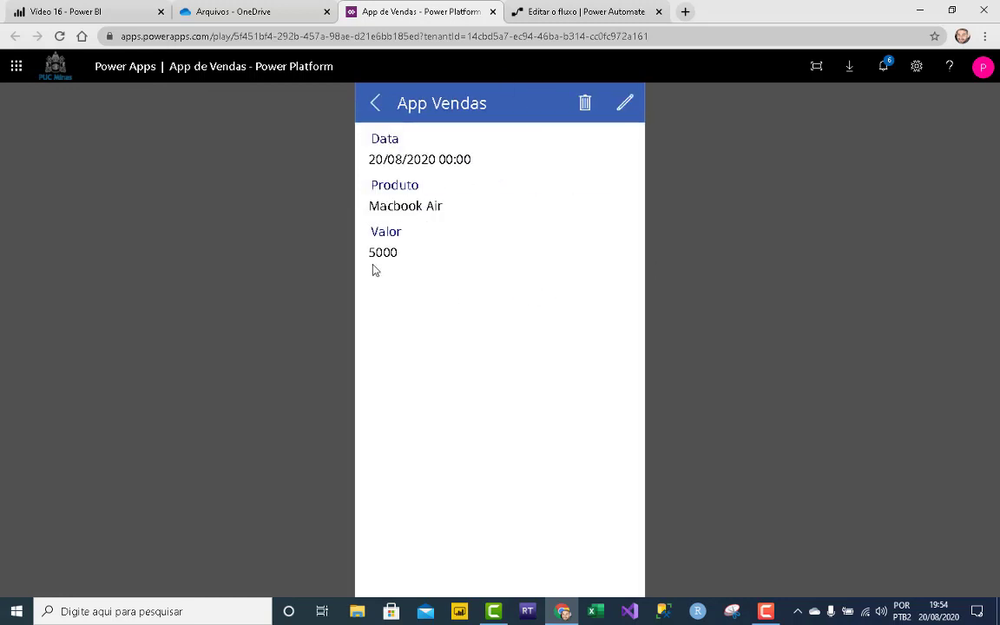
pyautogui.click(376, 104)
# Step: Reopen VENDAS.xlsx from OneDrive and fit the Data column's width to its contents
pyautogui.click(255, 12)
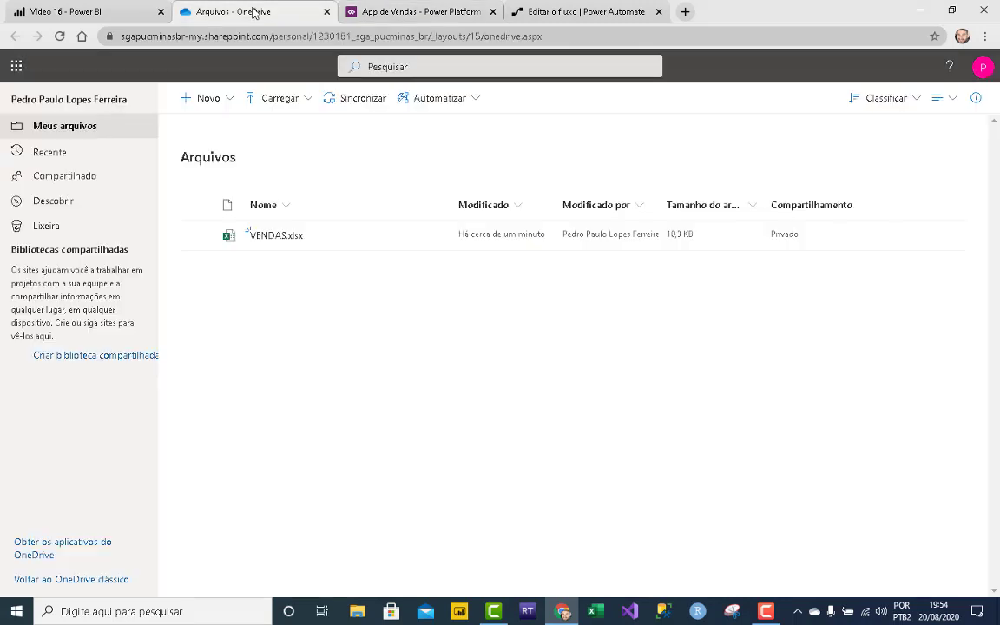
pyautogui.click(282, 237)
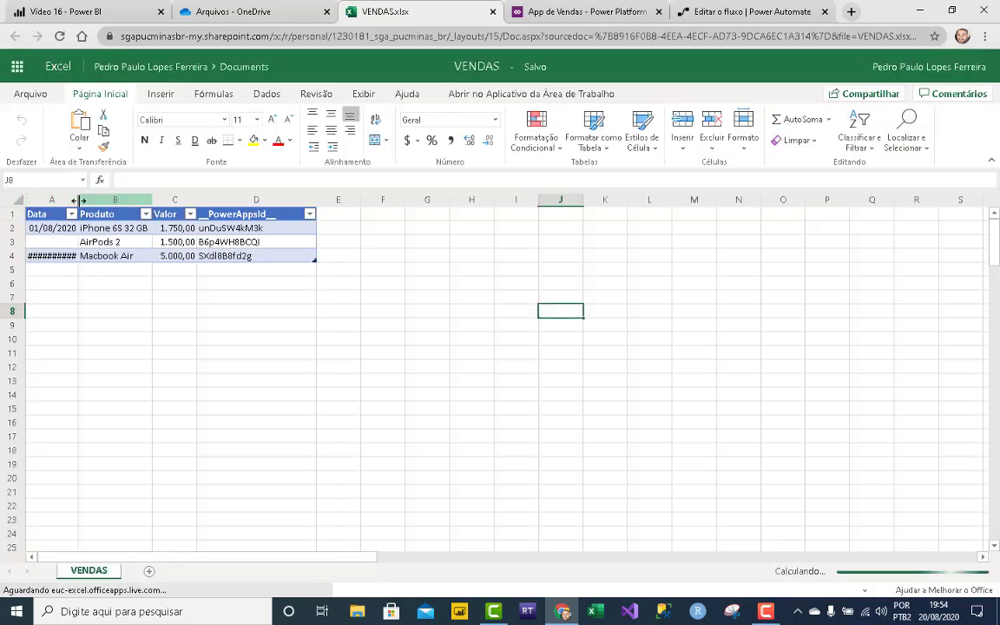
pyautogui.doubleClick(77, 199)
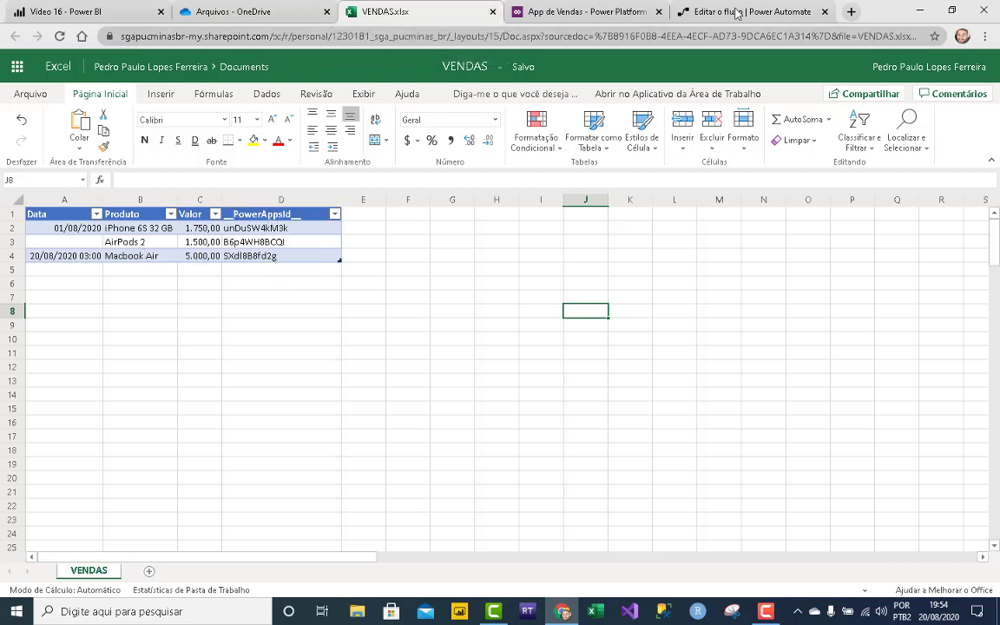
# Step: Refresh the flow's run history in Power Automate and list the datasets of Meu workspace in Power BI
pyautogui.click(737, 12)
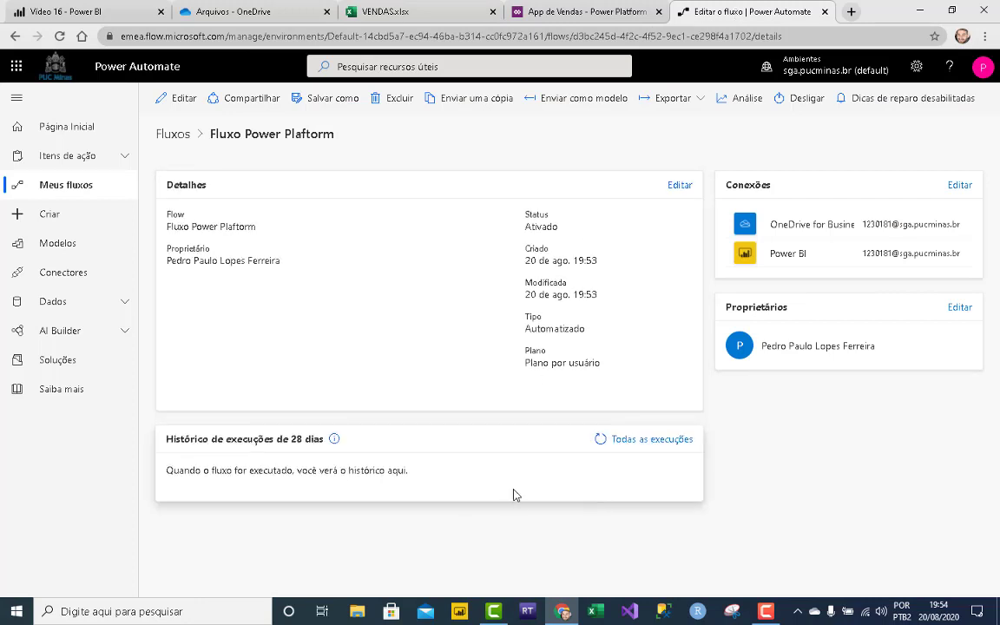
pyautogui.click(599, 440)
pyautogui.click(90, 12)
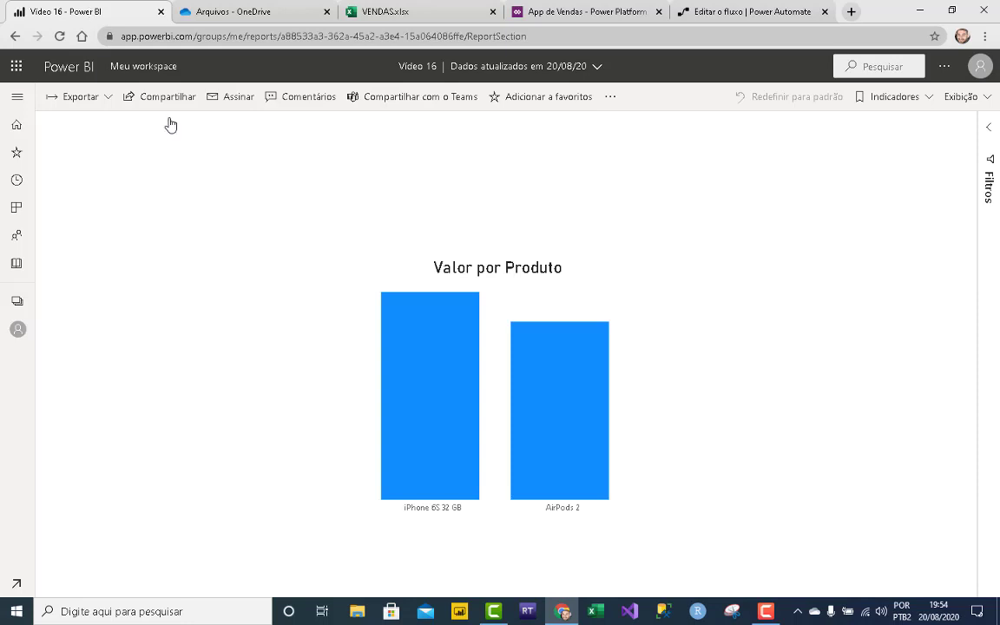
pyautogui.click(139, 66)
pyautogui.click(296, 191)
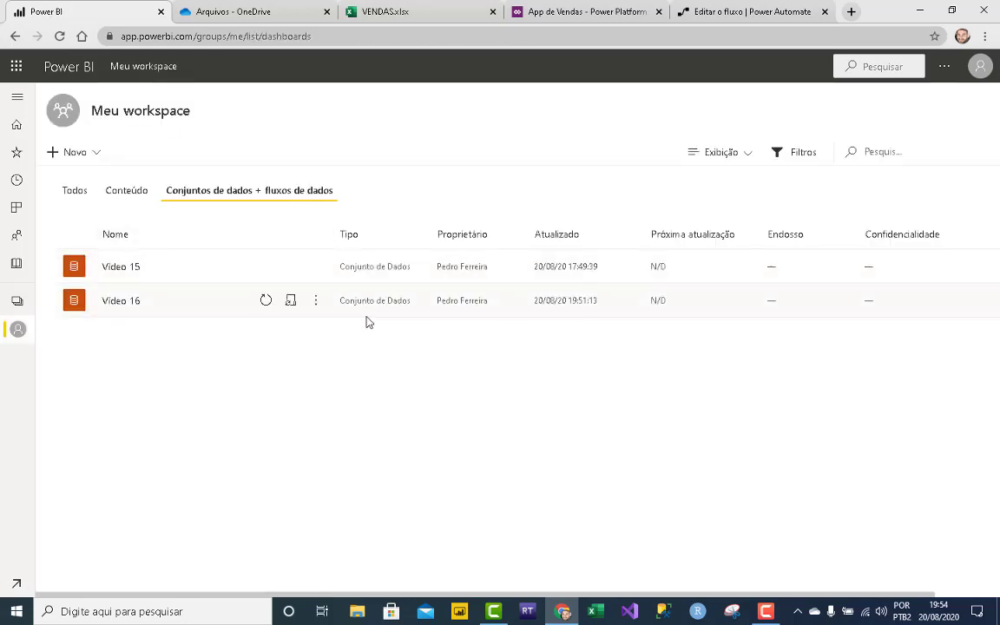
# Step: Refresh the flow's run history again and check the Vídeo 16 dataset's last update time in Power BI
pyautogui.click(738, 11)
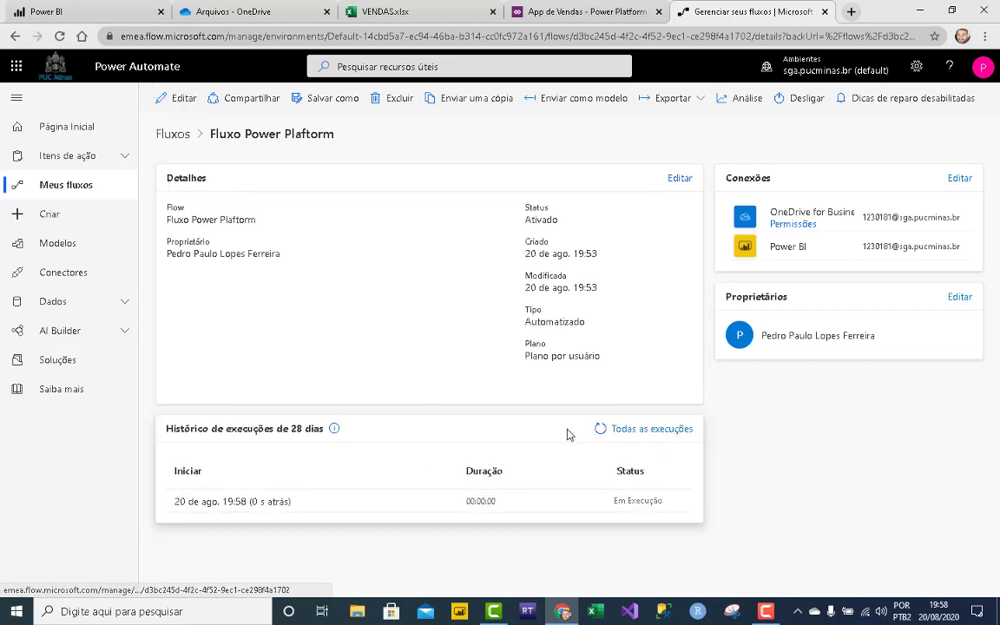
pyautogui.click(599, 430)
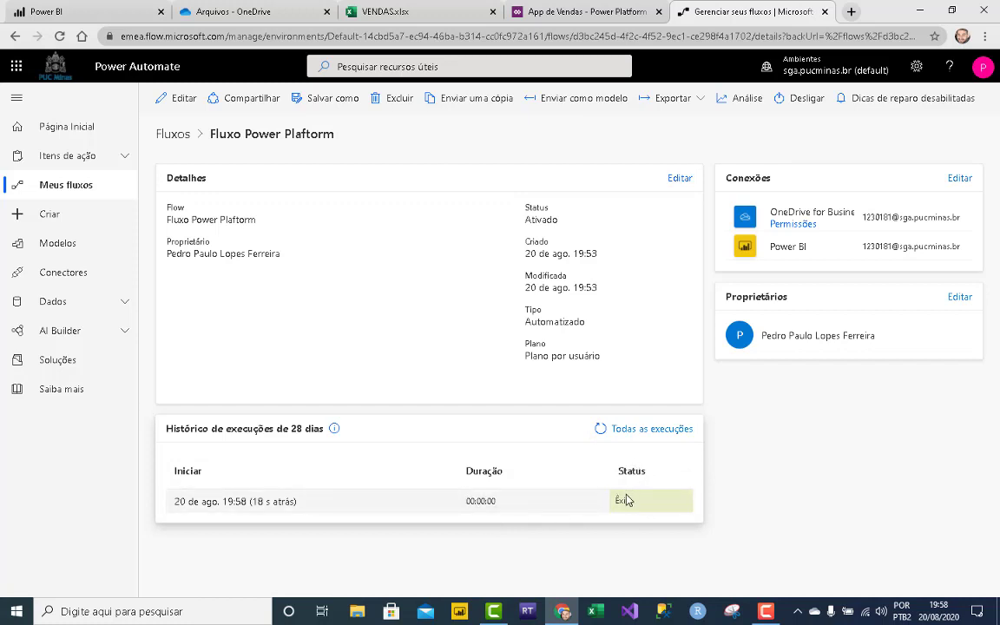
pyautogui.click(51, 14)
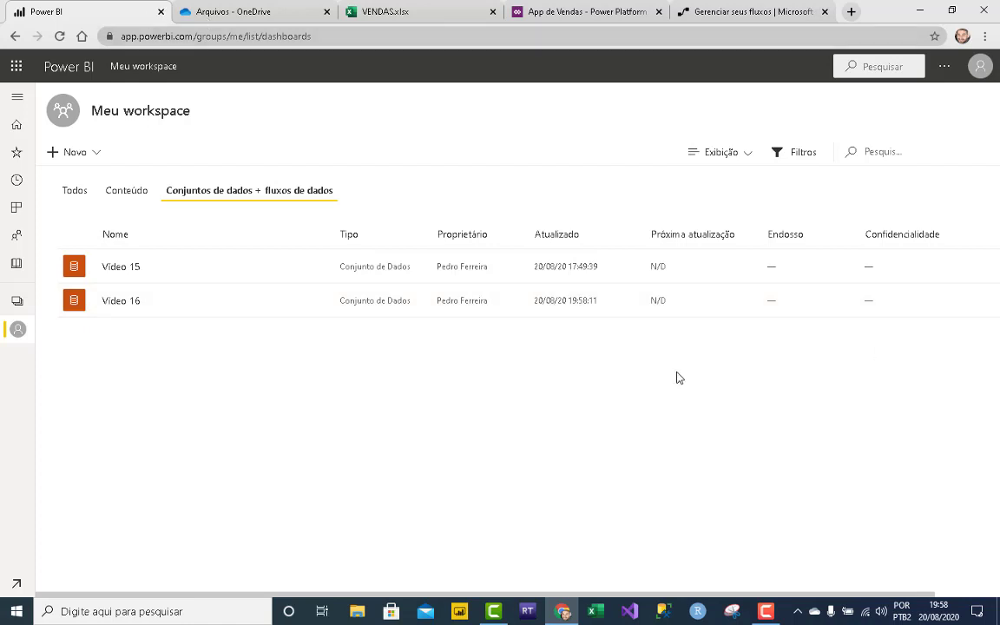
# Step: Open the Vídeo 16 report from the workspace content and examine the columns of the Valor por Produto chart
pyautogui.click(124, 192)
pyautogui.click(123, 335)
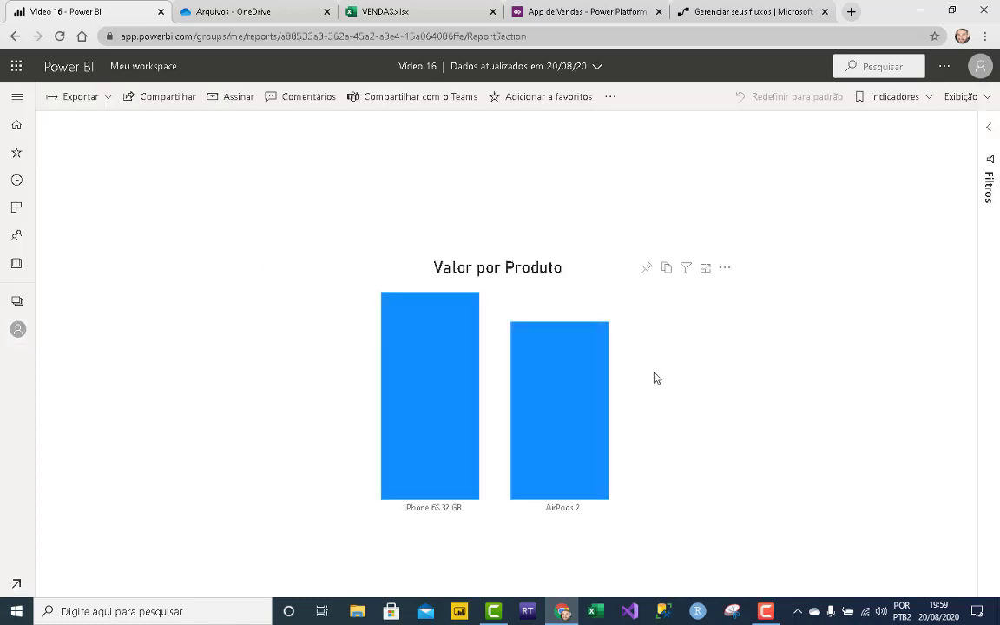
pyautogui.moveTo(540, 412)
pyautogui.moveTo(611, 391)
pyautogui.moveTo(382, 382)
pyautogui.moveTo(426, 373)
# Step: Recheck the flow's run history in Power Automate and return to the Vídeo 16 report in Power BI
pyautogui.click(576, 17)
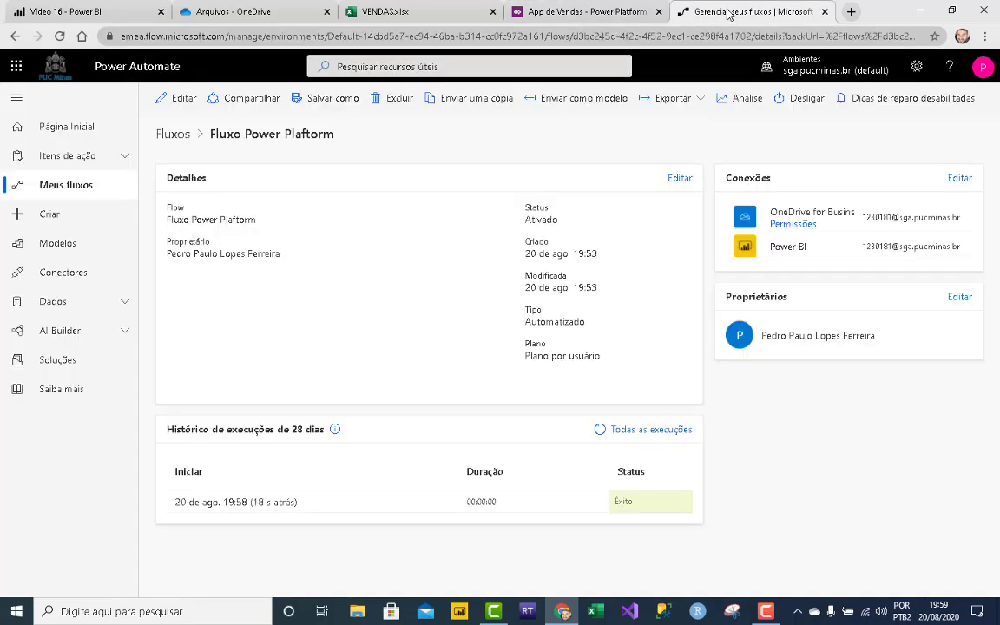
pyautogui.click(704, 12)
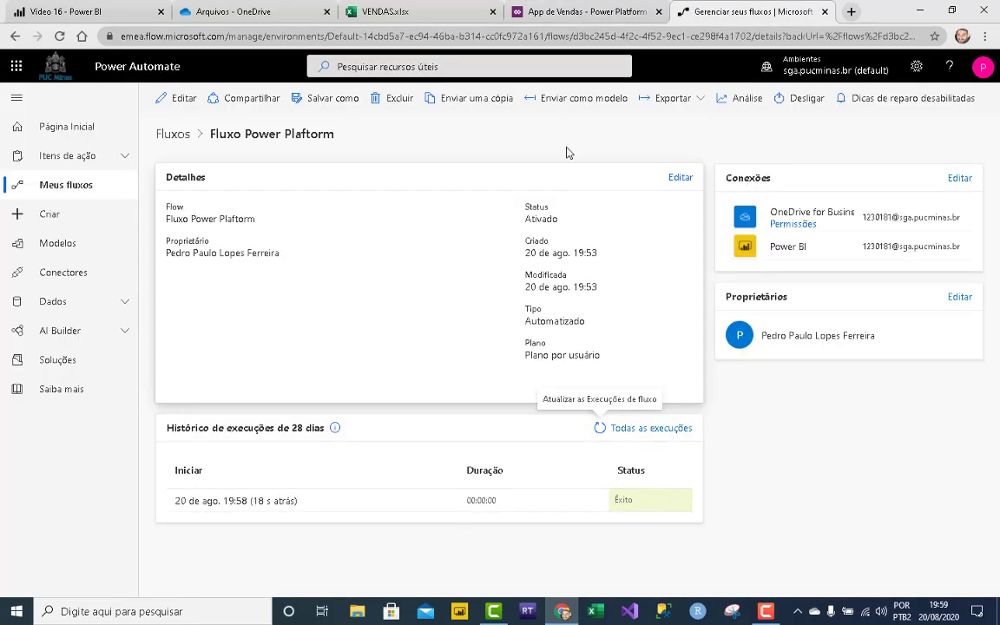
pyautogui.click(114, 16)
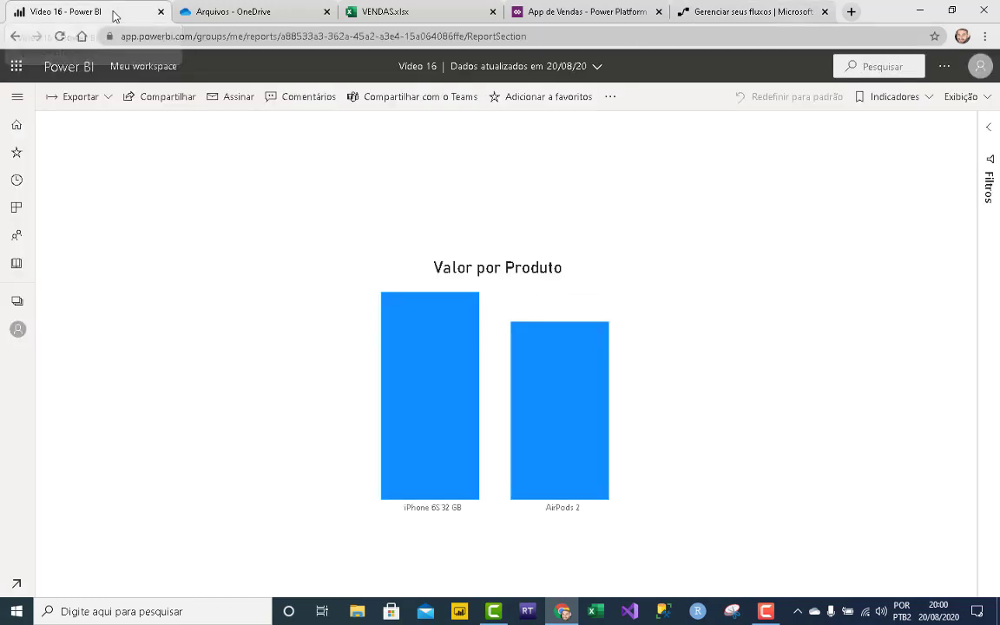